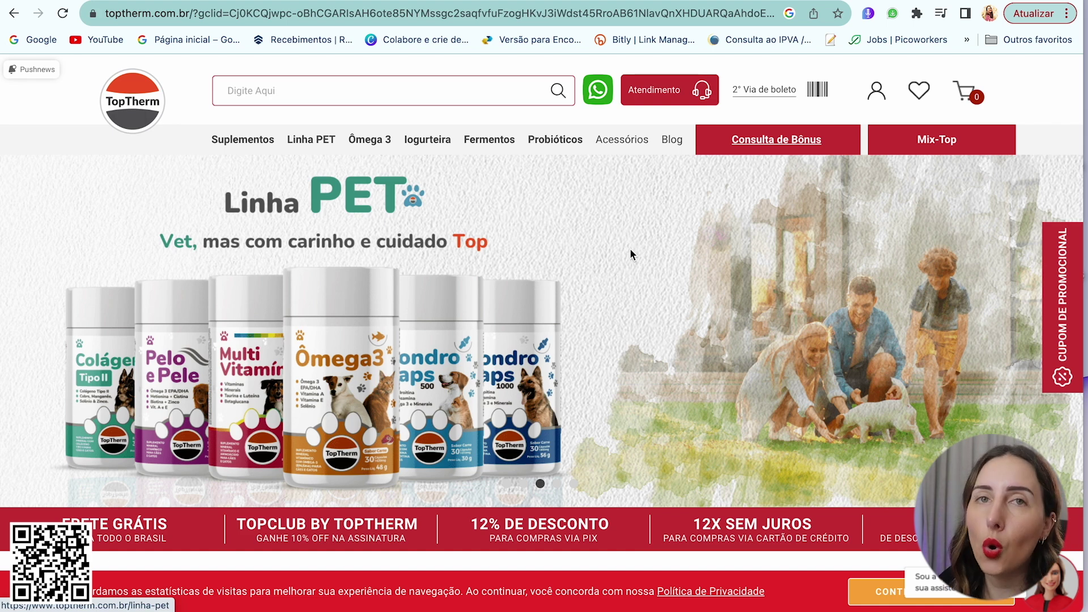
# Go to lojinhadatop.com.br, start the registration for creating a Top store and dismiss the translation offer
pyautogui.click(584, 1)
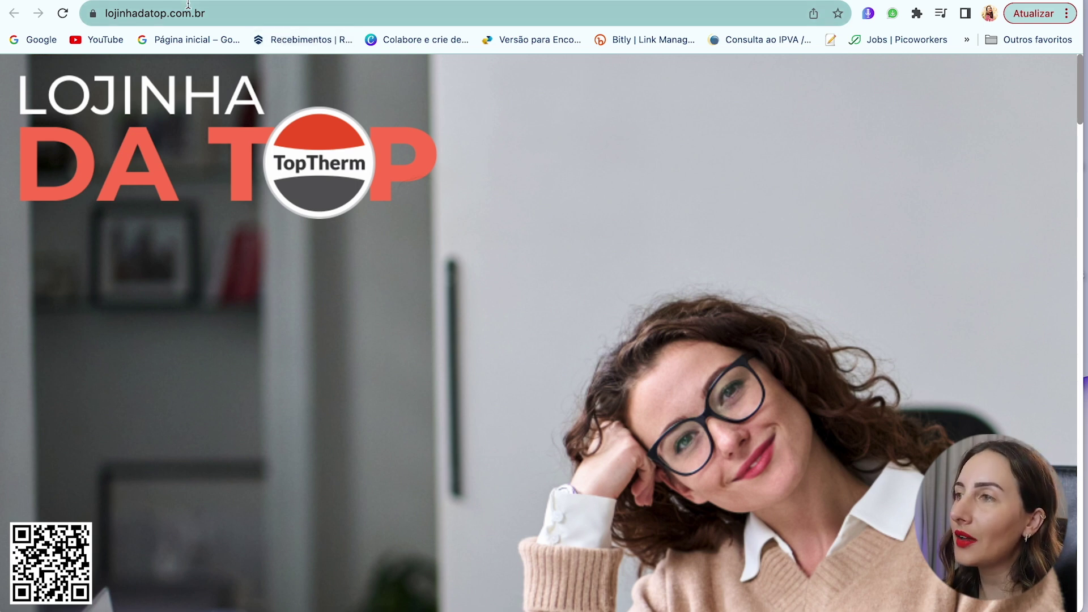
pyautogui.scroll(-1, 679, 240)
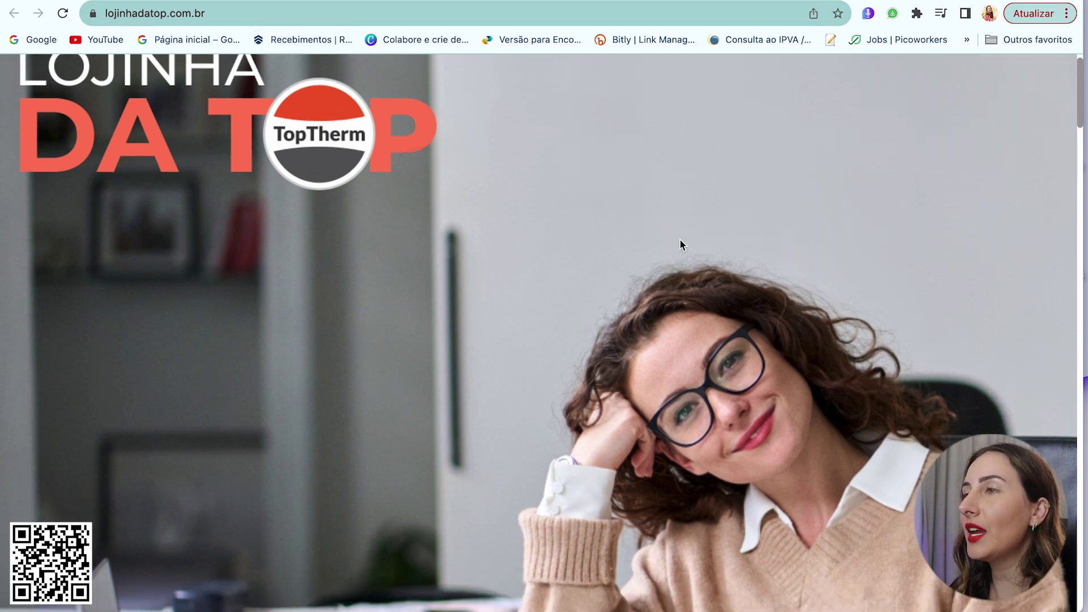
pyautogui.scroll(1, 674, 247)
pyautogui.scroll(-15, 675, 247)
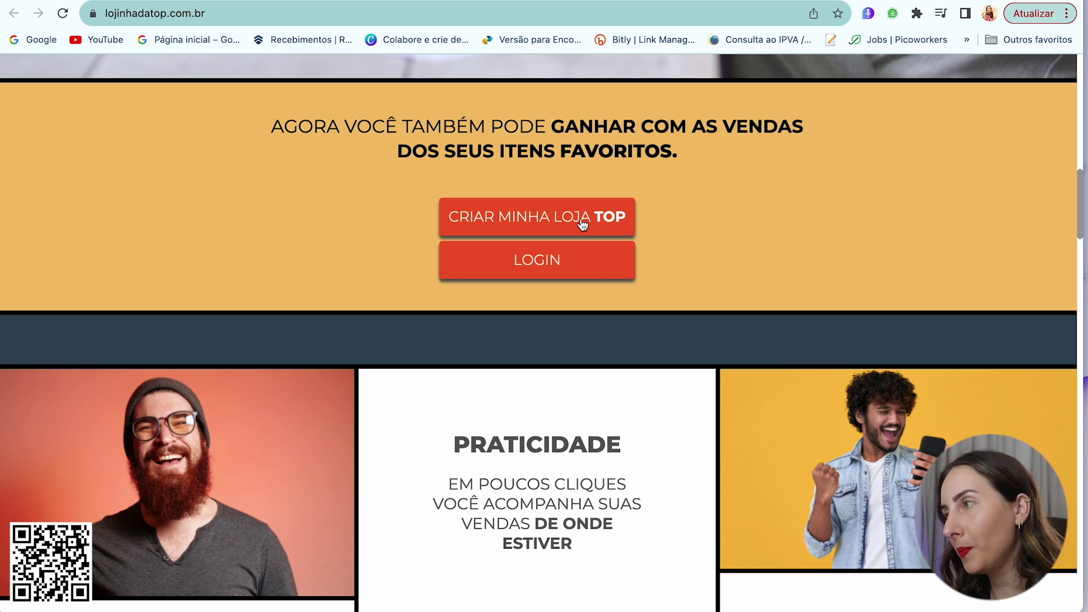
pyautogui.click(583, 225)
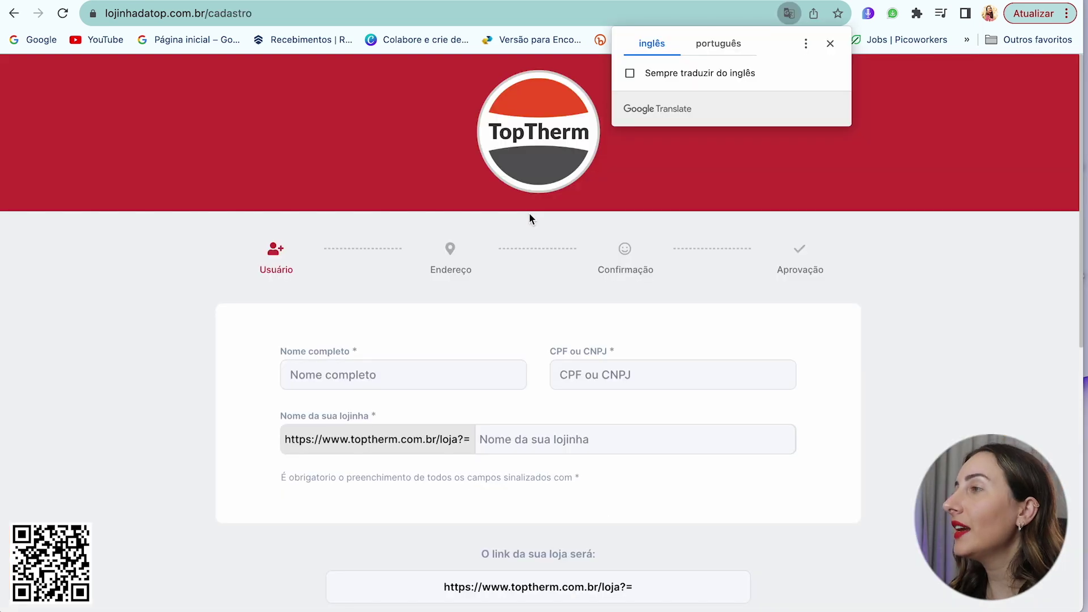
pyautogui.click(1020, 355)
# Examine the registration form's required fields, including the store name, the resulting store link and the note beneath it
pyautogui.scroll(-2, 274, 306)
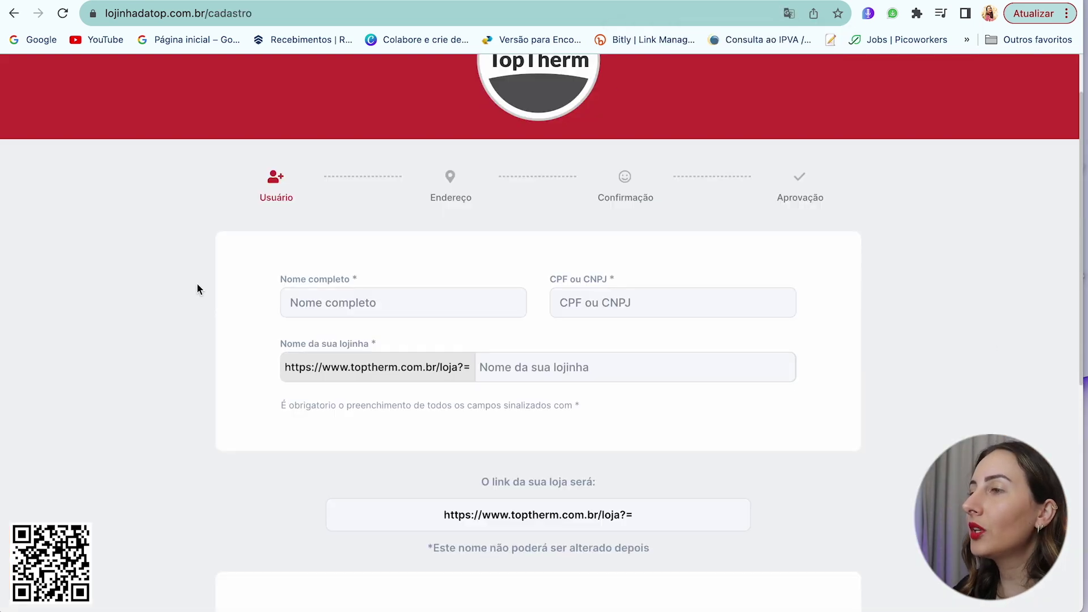
pyautogui.scroll(-5, 767, 404)
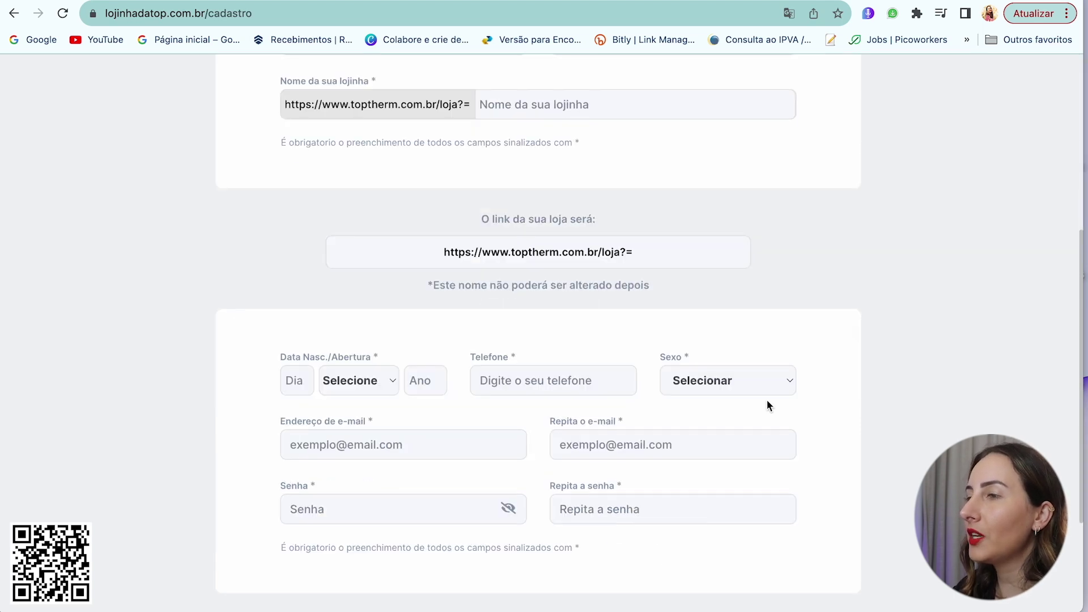
pyautogui.scroll(4, 767, 404)
pyautogui.scroll(-6, 404, 359)
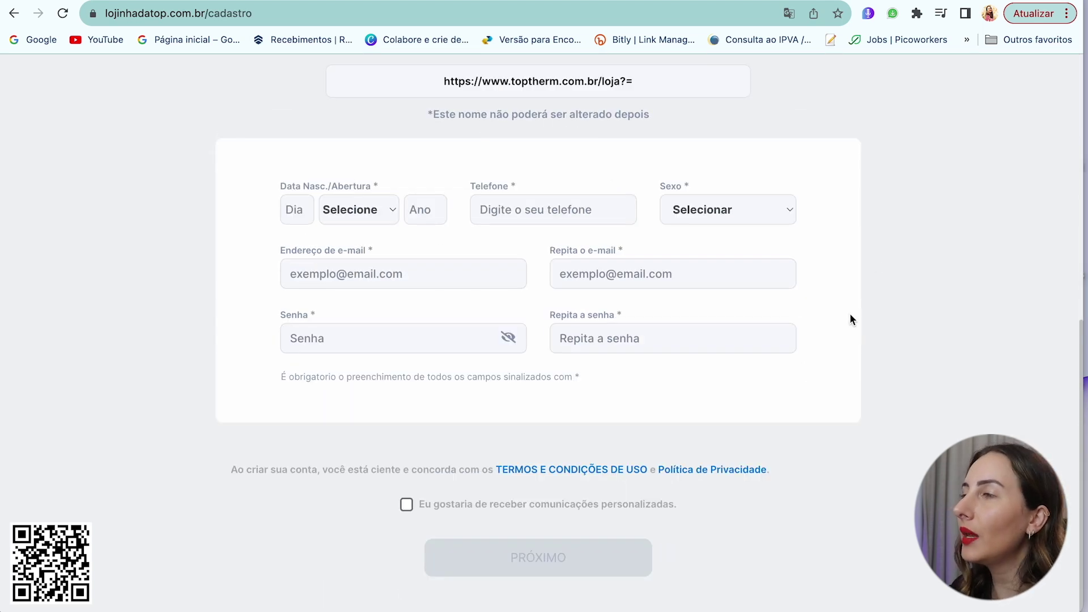
pyautogui.scroll(5, 881, 298)
pyautogui.scroll(1, 880, 302)
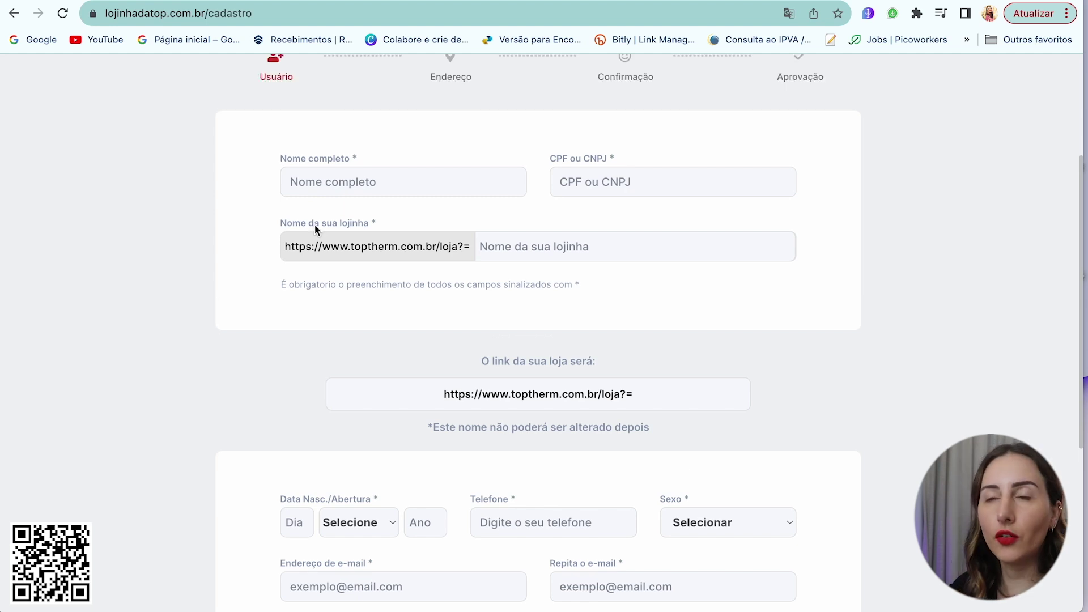
pyautogui.click(585, 252)
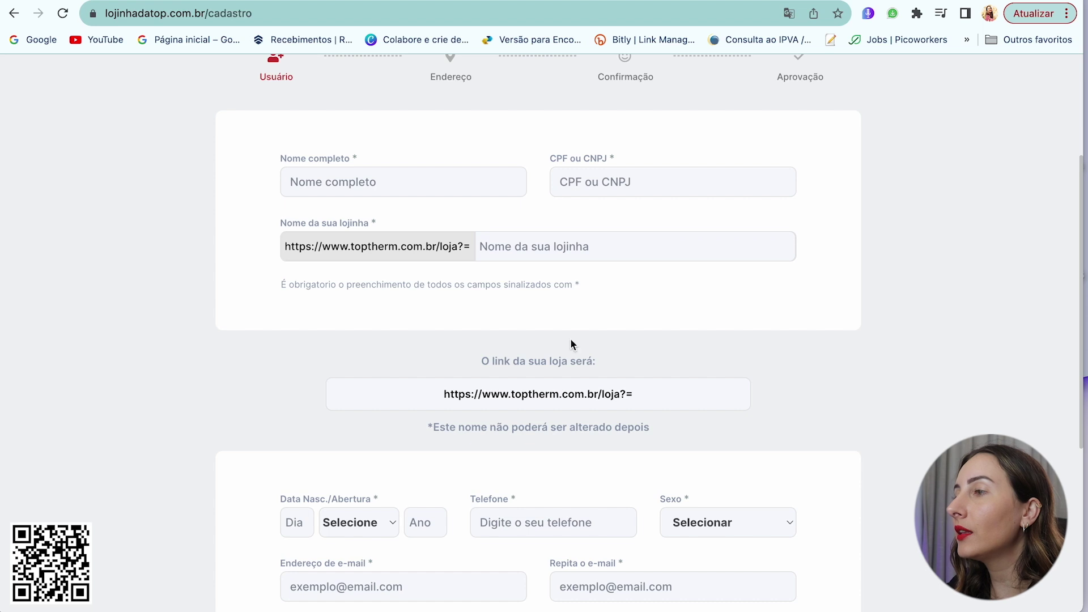
pyautogui.moveTo(477, 432); pyautogui.dragTo(664, 433)
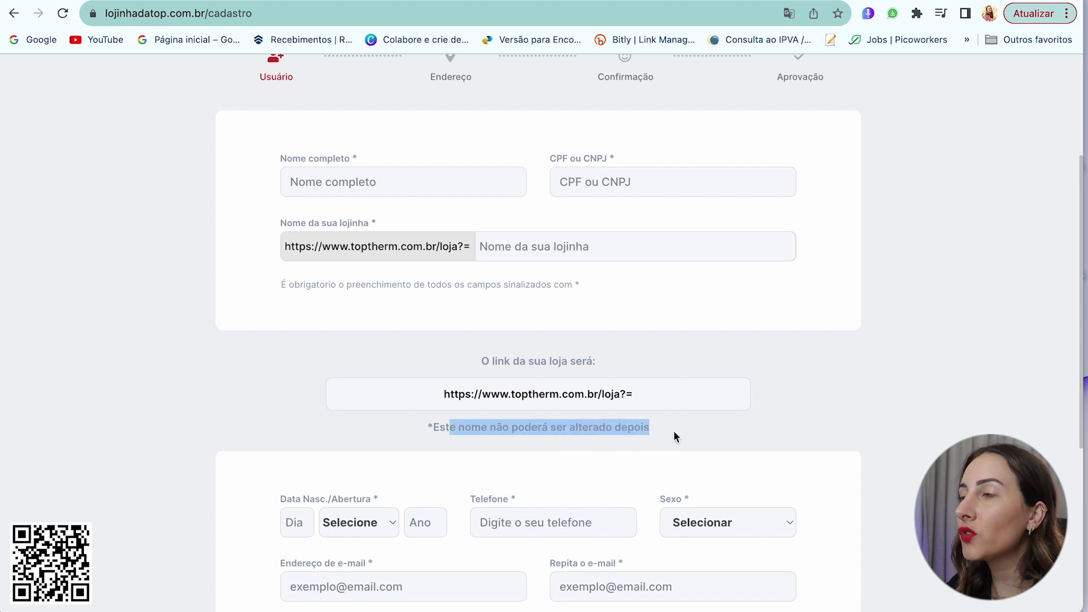
pyautogui.click(672, 431)
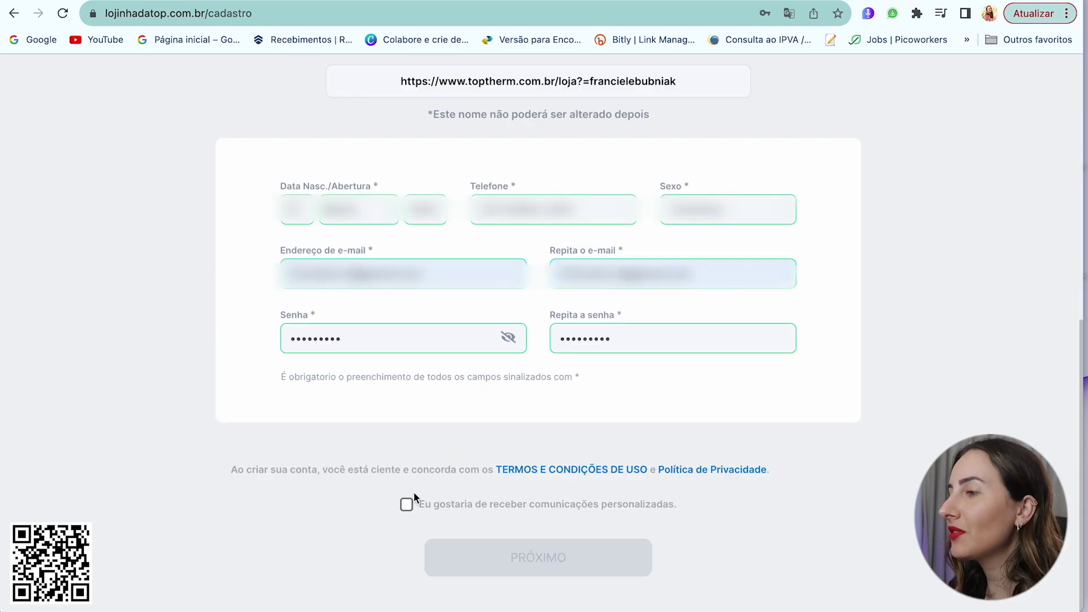
# Opt in to personalised communications and complete the address stage with the postal code, street, number, district, state and city
pyautogui.click(406, 504)
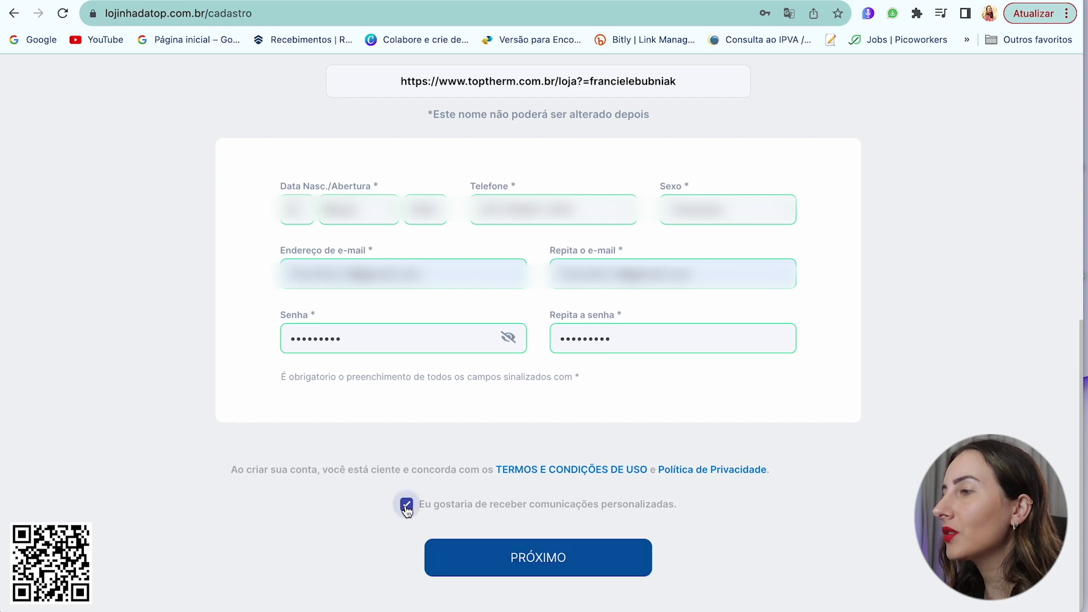
pyautogui.click(522, 573)
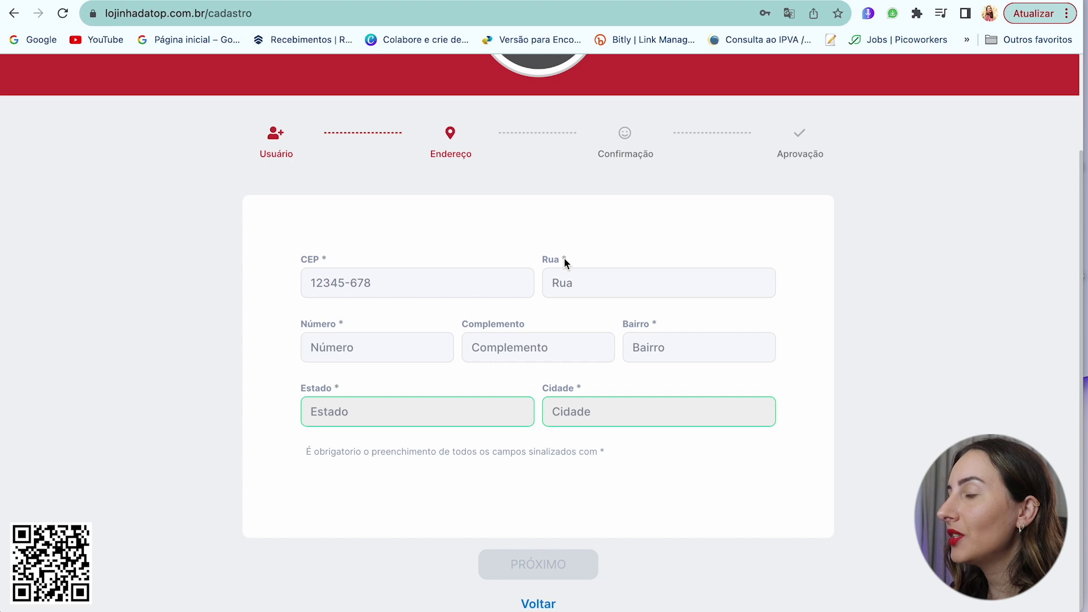
pyautogui.click(488, 275)
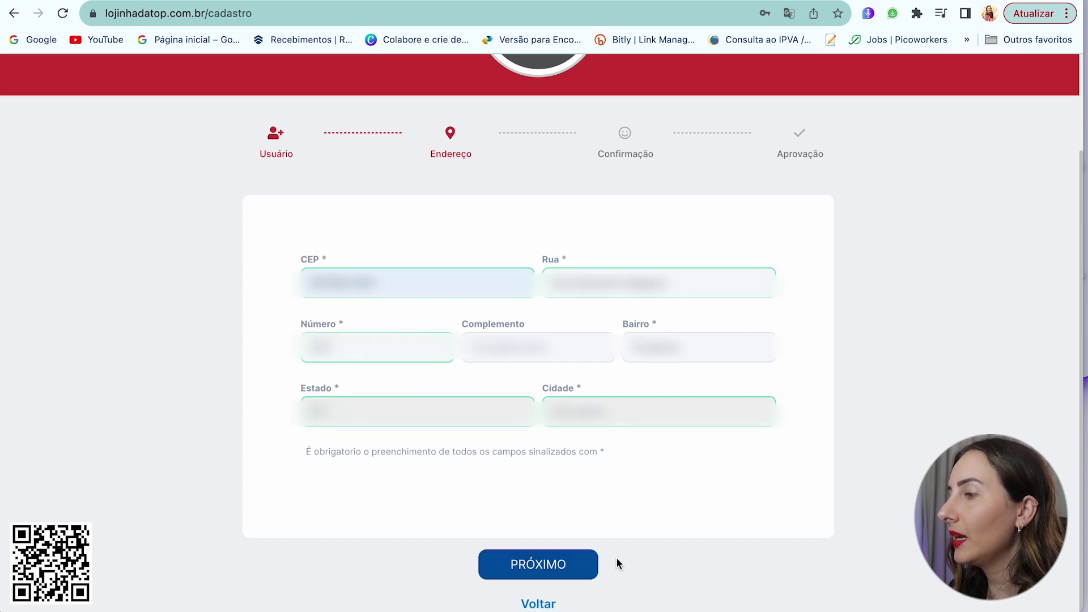
pyautogui.click(571, 566)
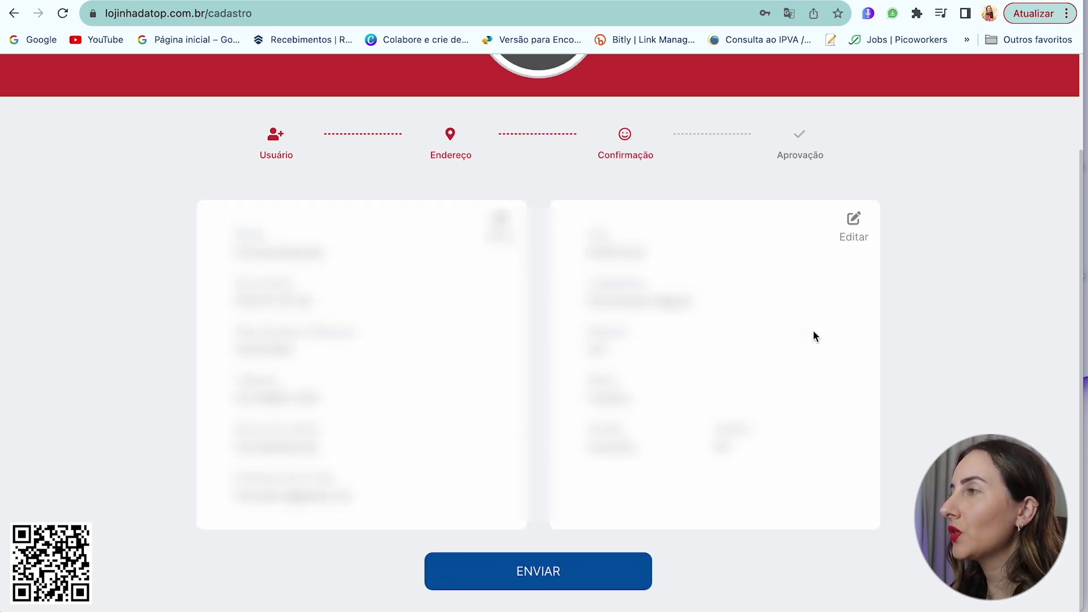
# Submit the store registration and switch to the mail app to access the account from the approval e-mail
pyautogui.click(590, 582)
pyautogui.moveTo(727, 437); pyautogui.dragTo(812, 448)
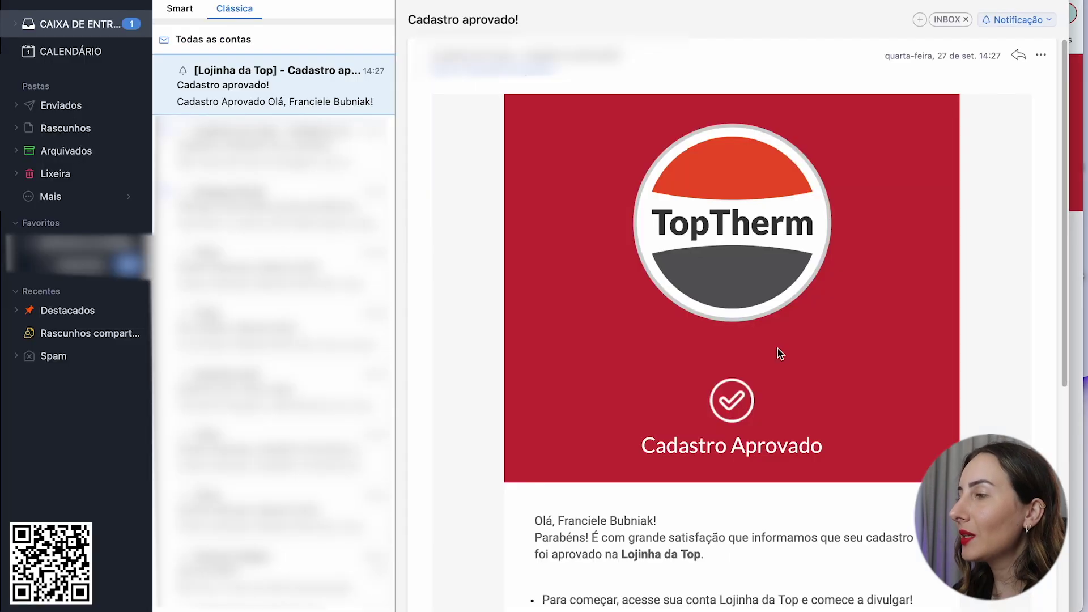
pyautogui.scroll(-3, 794, 354)
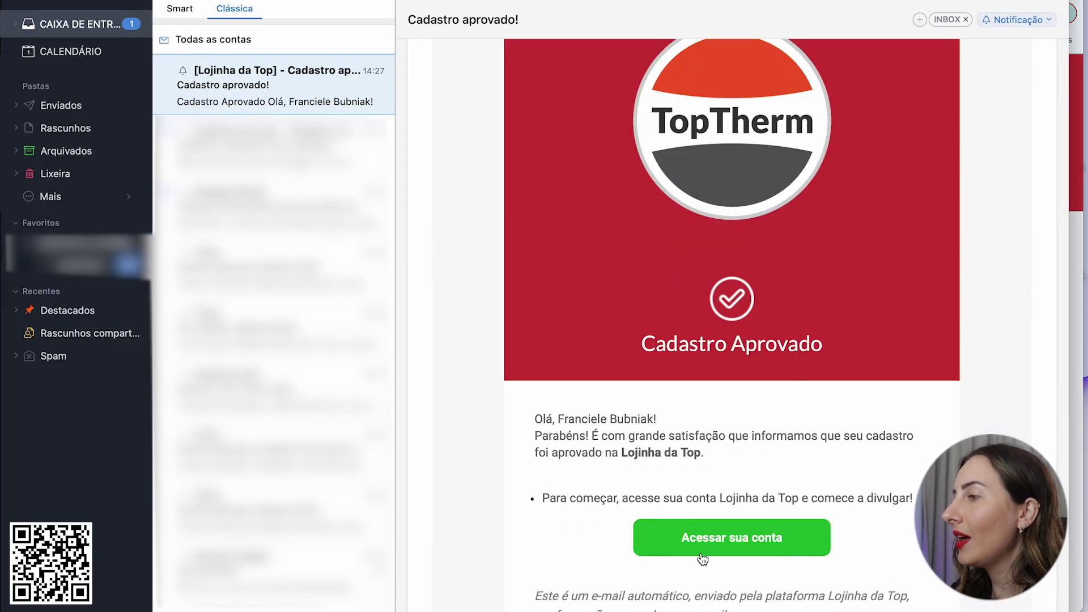
pyautogui.click(769, 538)
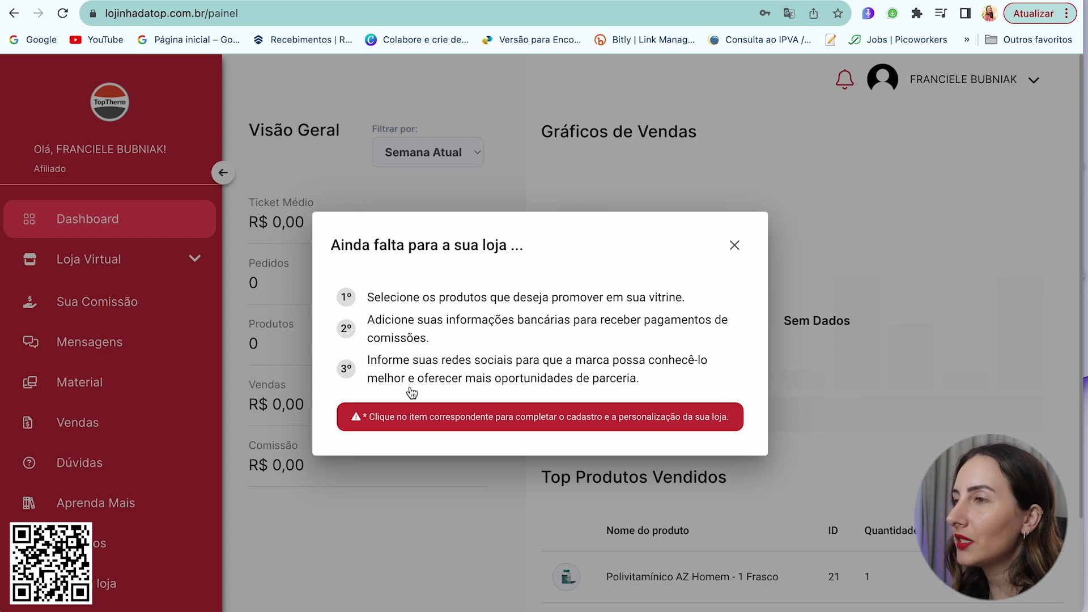
# Open the product selection task from the pending store setup list and add a first showcase
pyautogui.click(496, 306)
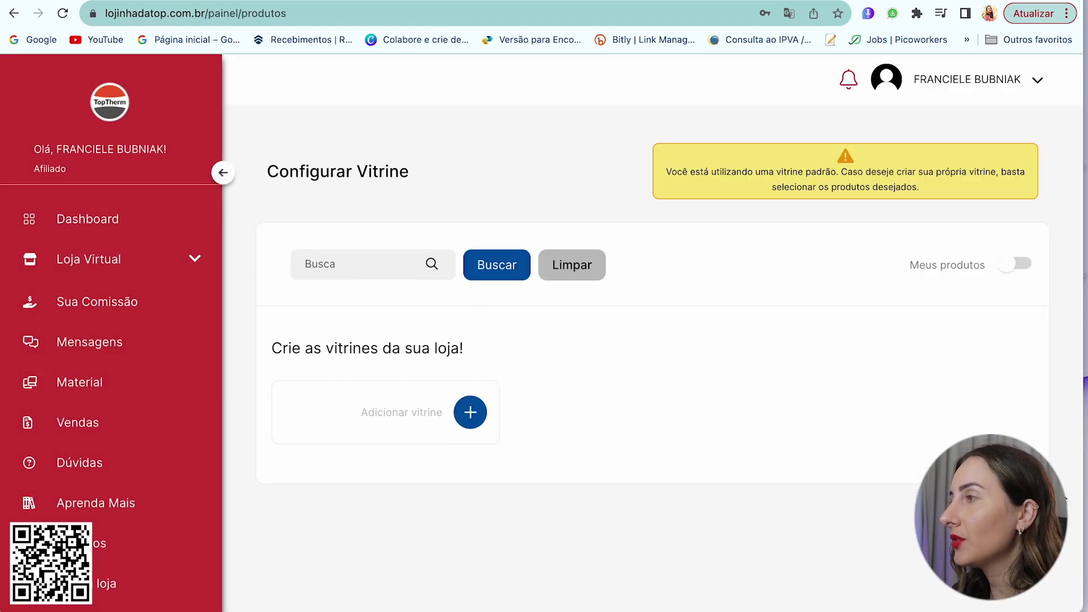
pyautogui.click(470, 412)
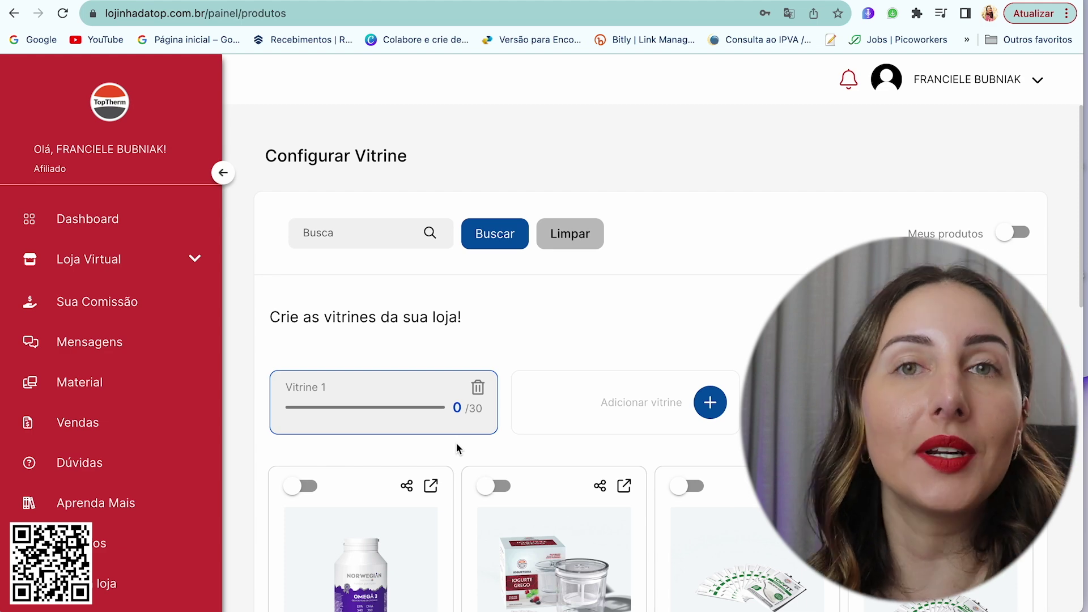
pyautogui.scroll(-3, 562, 461)
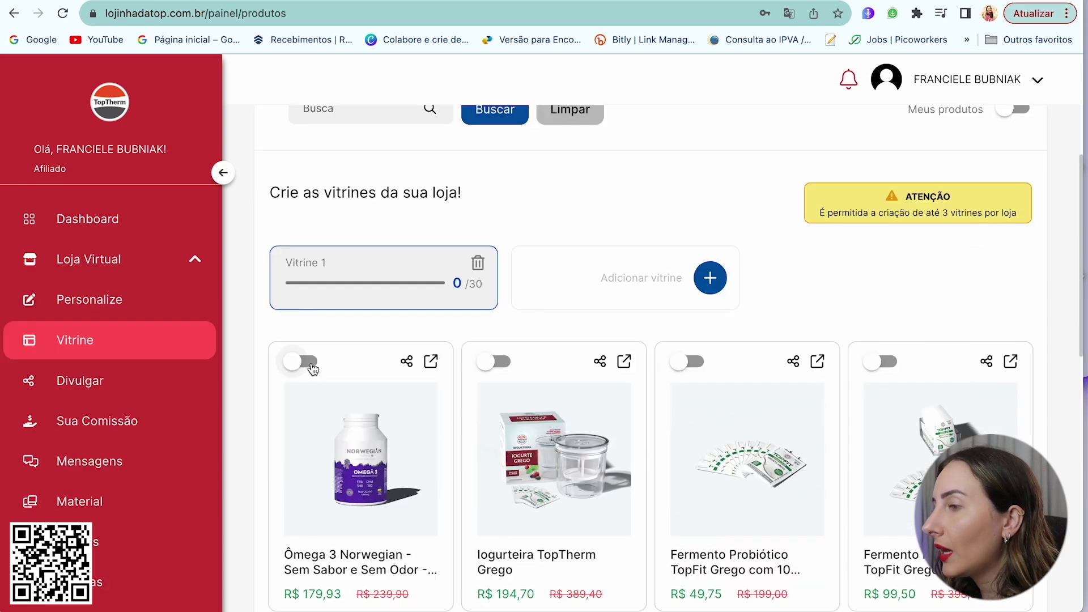
# Add all four first-row products and the two Ômega 3 Norwegian products in the second row to Vitrine 1
pyautogui.click(309, 363)
pyautogui.click(498, 361)
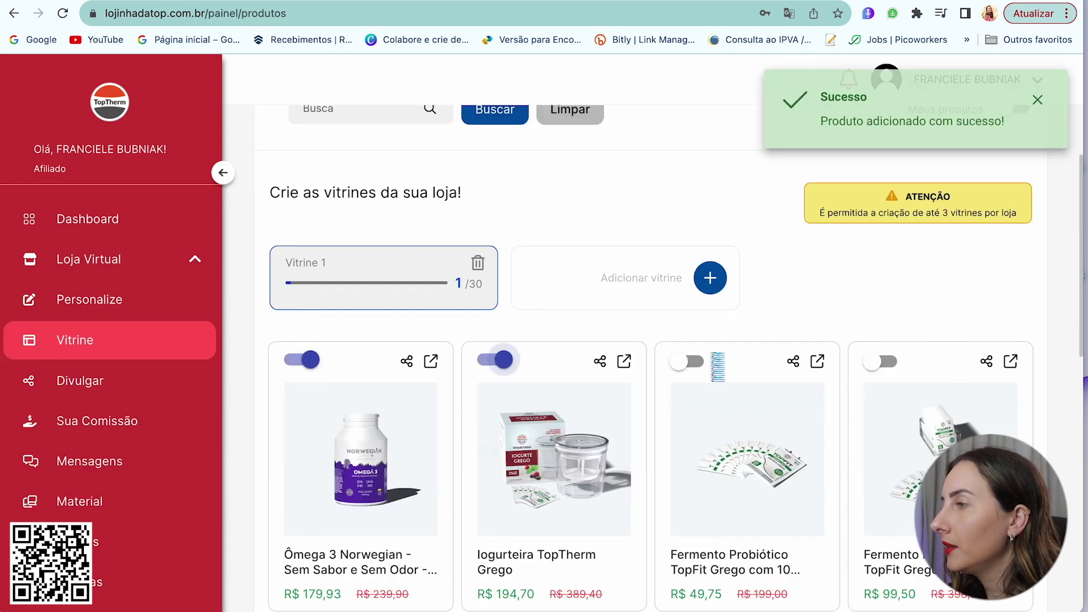
pyautogui.click(688, 361)
pyautogui.click(884, 361)
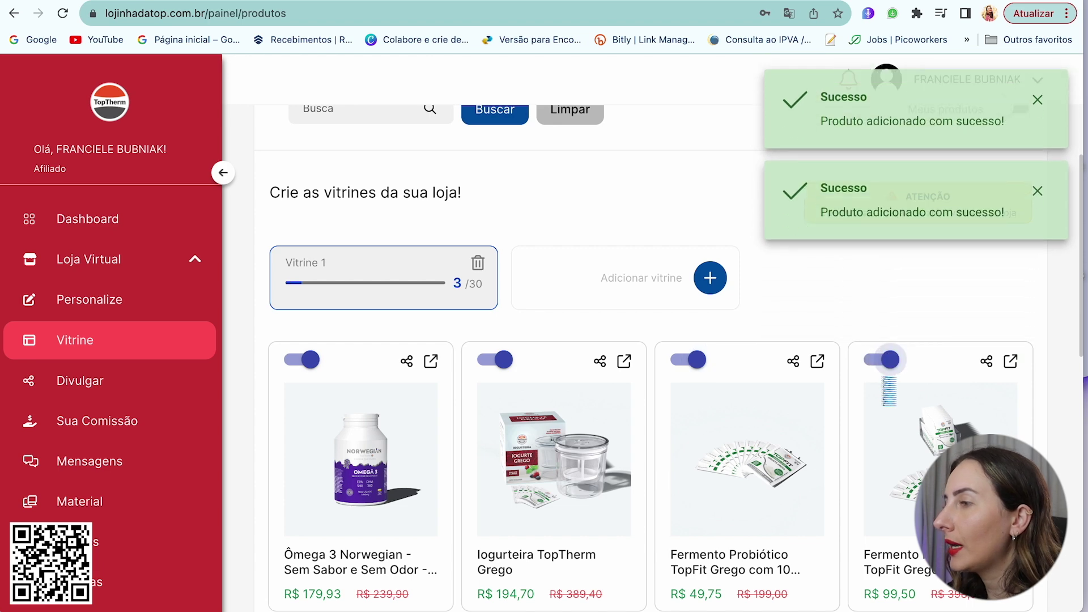
pyautogui.scroll(-5, 890, 391)
pyautogui.click(306, 375)
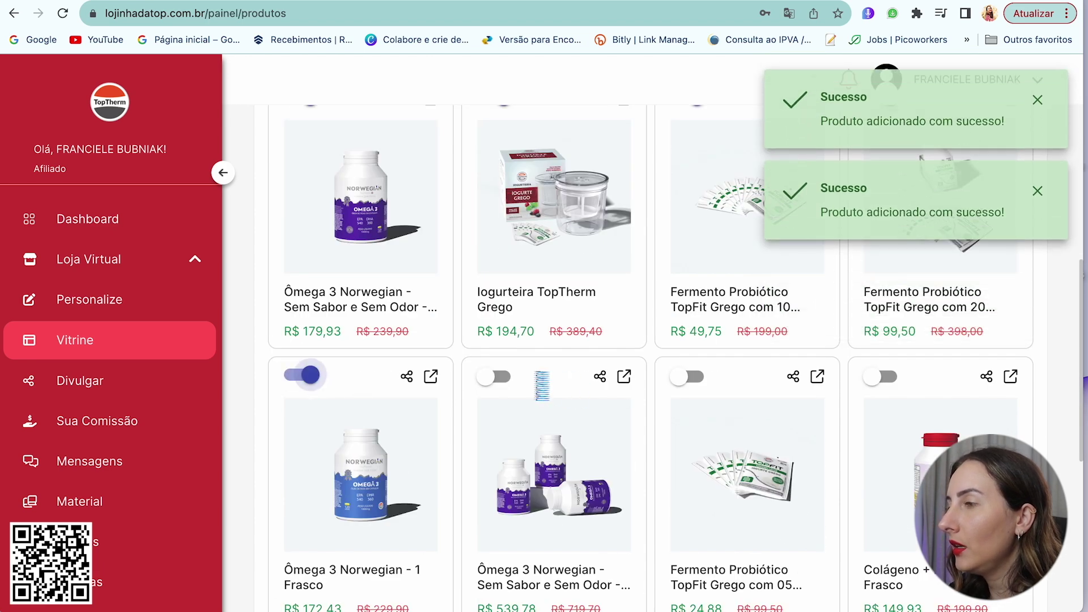
pyautogui.click(502, 376)
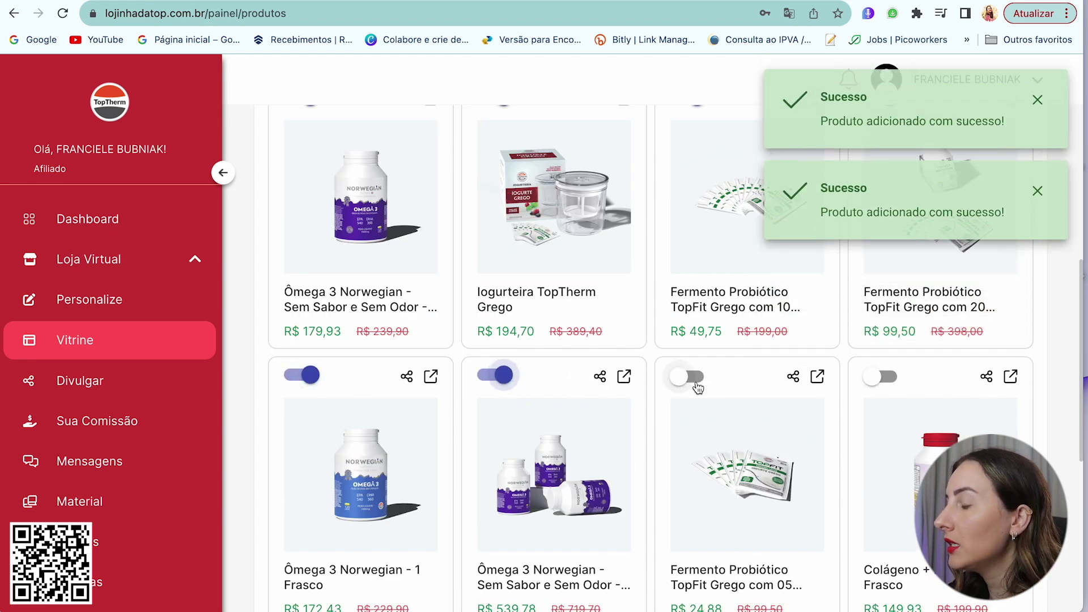
# Add the second-row Fermento Probiótico TopFit Grego com 05 product to Vitrine 1 and remove it again
pyautogui.click(697, 385)
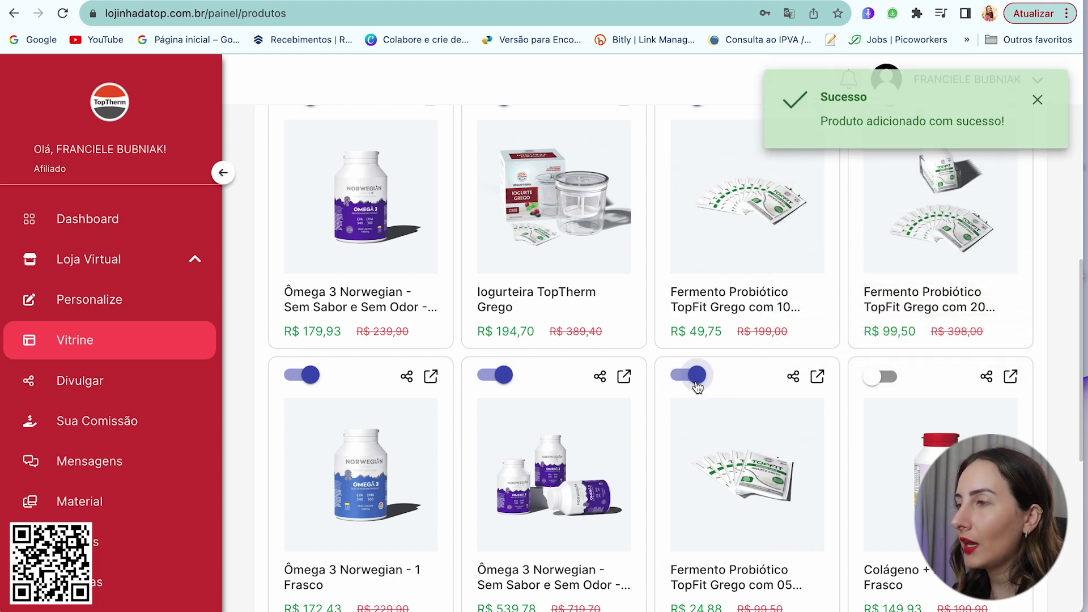
pyautogui.click(681, 379)
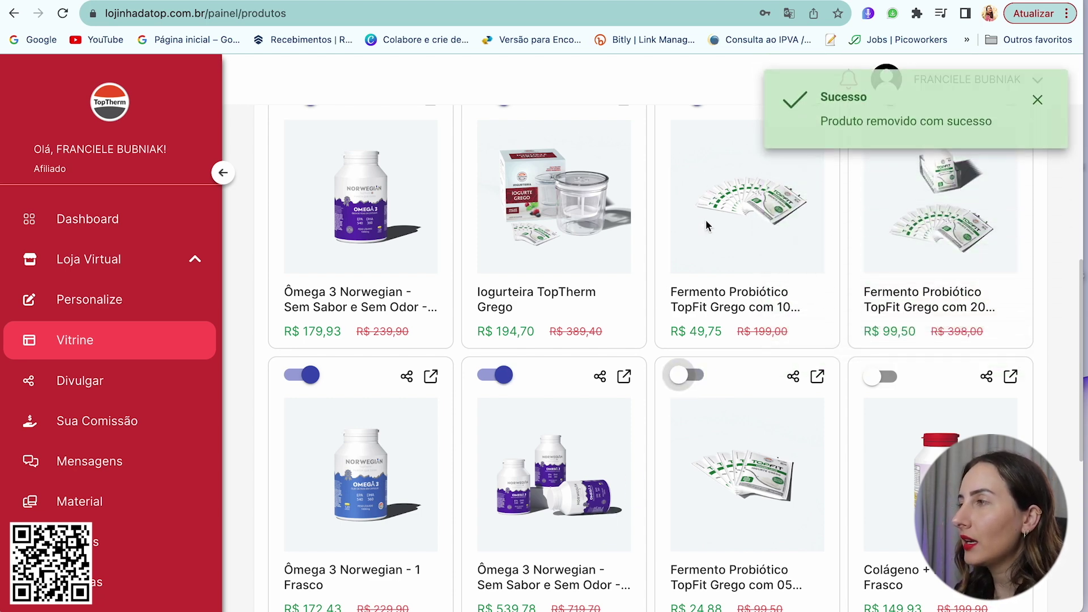
# Create a second showcase and add Iogurteira TopTherm Grego and Fermento Probiótico TopFit Grego com 10 to it
pyautogui.scroll(7, 799, 424)
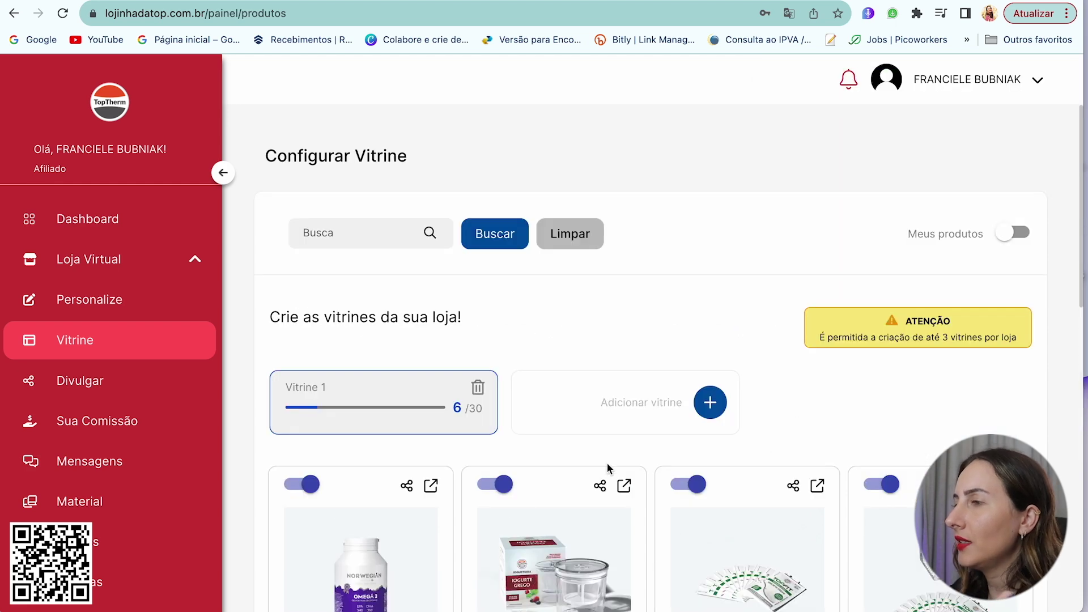
pyautogui.click(682, 422)
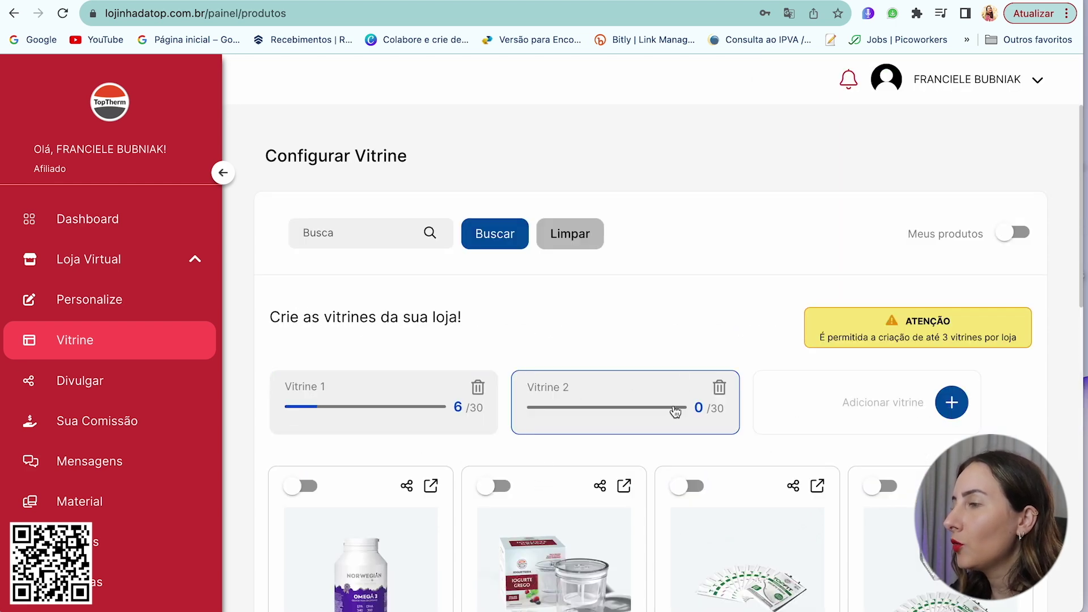
pyautogui.click(503, 487)
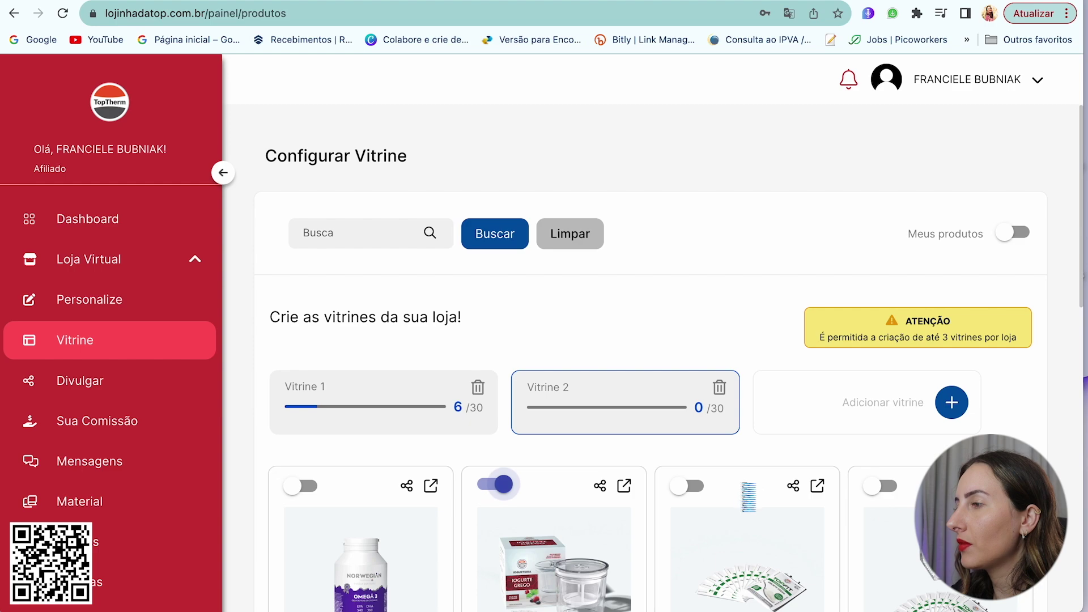
pyautogui.click(691, 486)
pyautogui.scroll(-10, 725, 449)
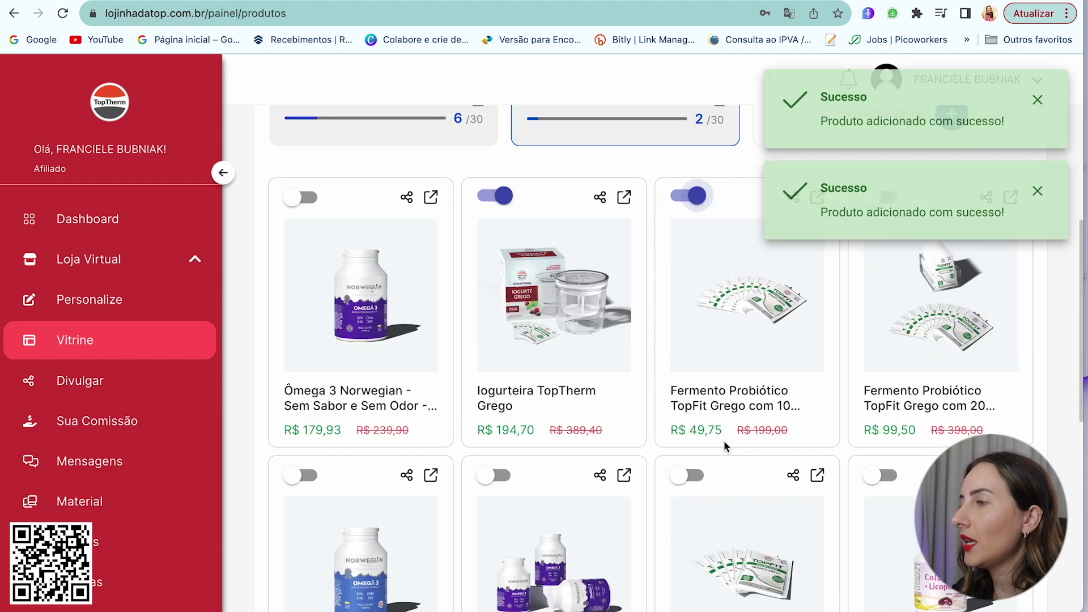
pyautogui.scroll(10, 726, 449)
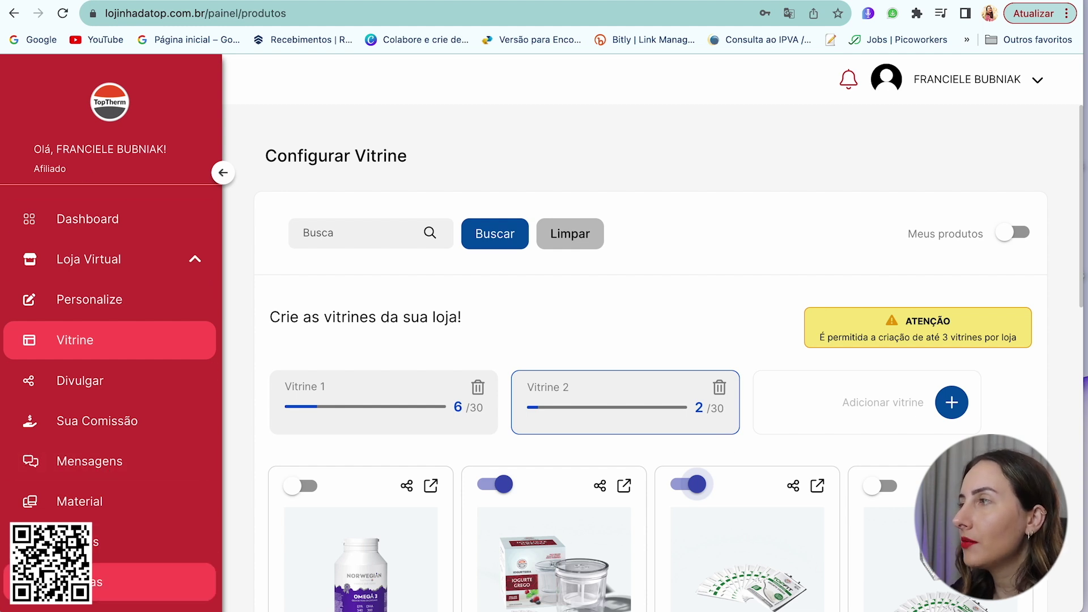
# Open the virtual store's personalization page for its photo, title, description and banner
pyautogui.click(103, 301)
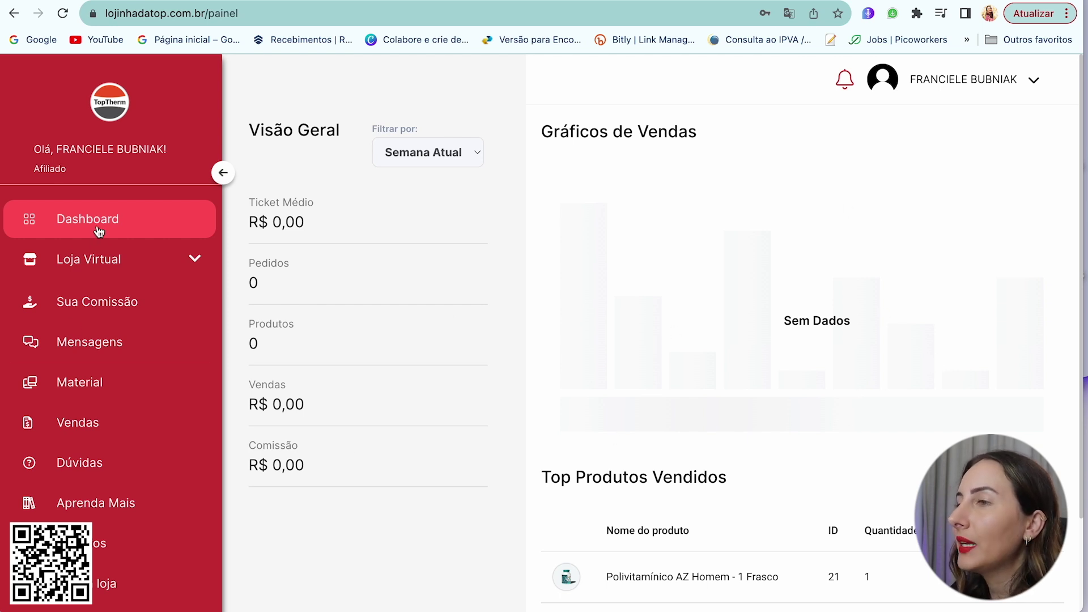
pyautogui.click(156, 258)
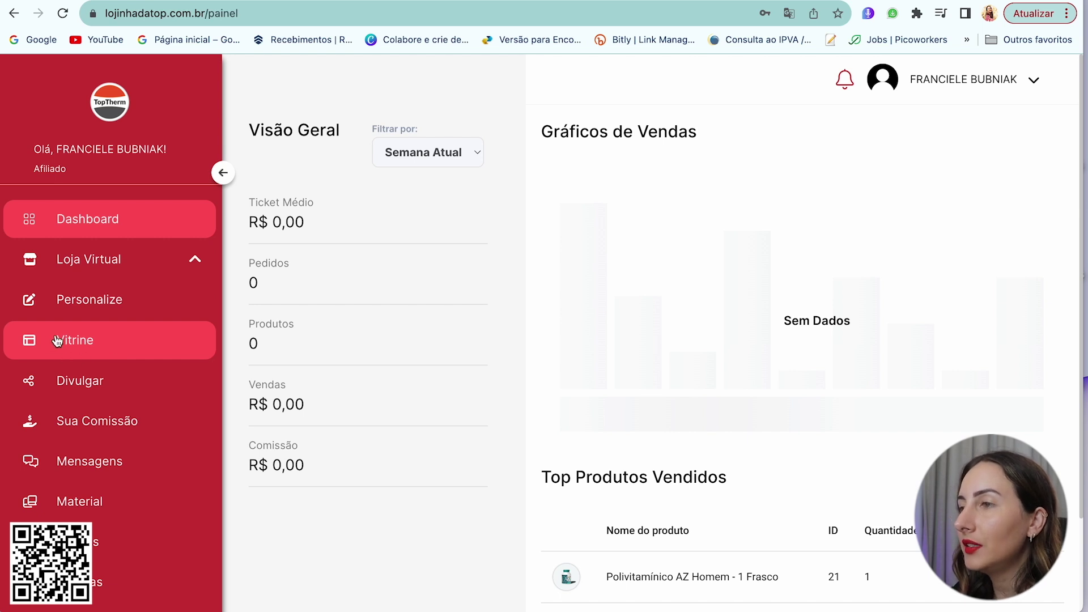
pyautogui.click(94, 307)
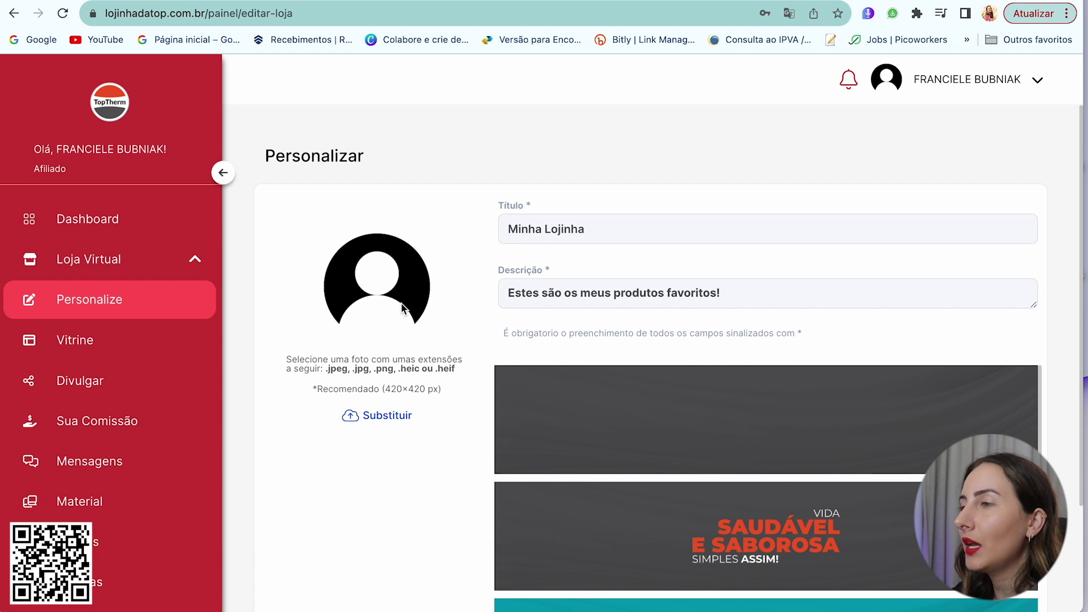
# Select the "Vida saudável e saborosa" banner for the store and save the personalization
pyautogui.scroll(-3, 402, 308)
pyautogui.click(957, 363)
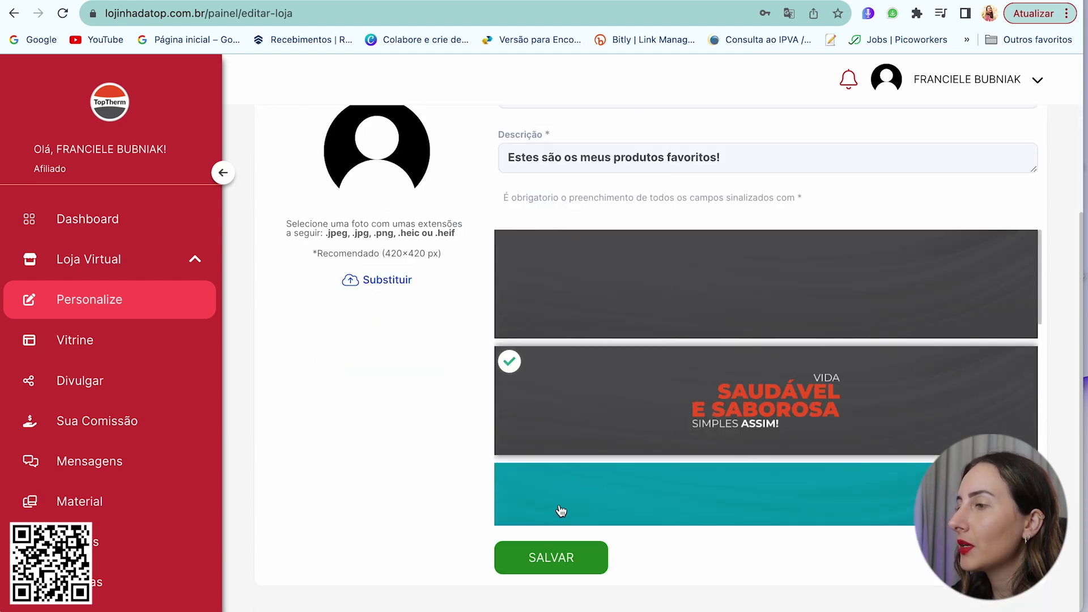
pyautogui.click(551, 572)
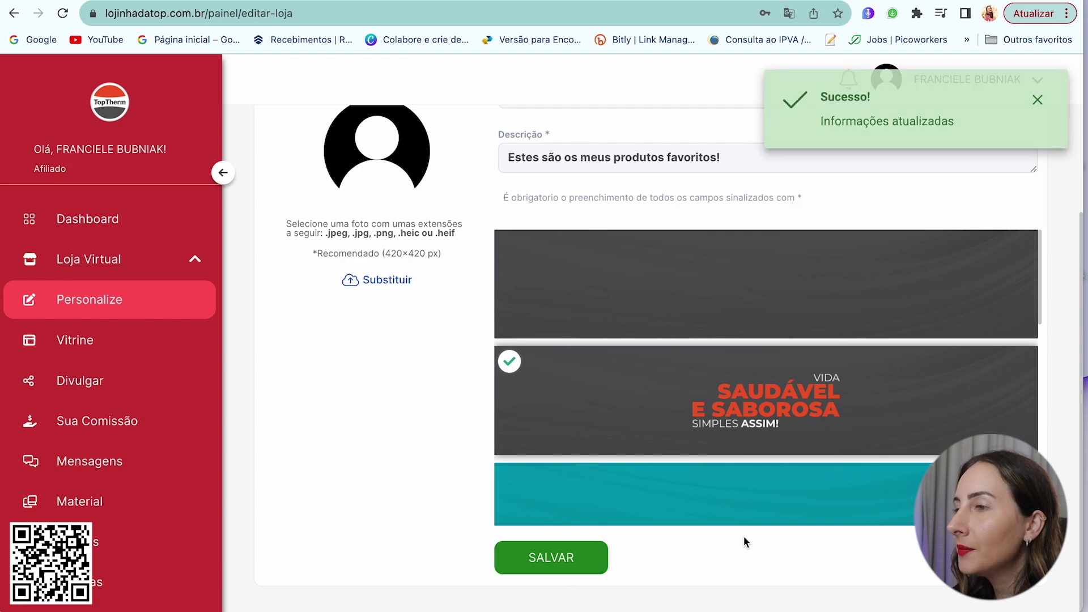
# Open the Divulgar page and review the main-site and showcase sharing links
pyautogui.click(90, 389)
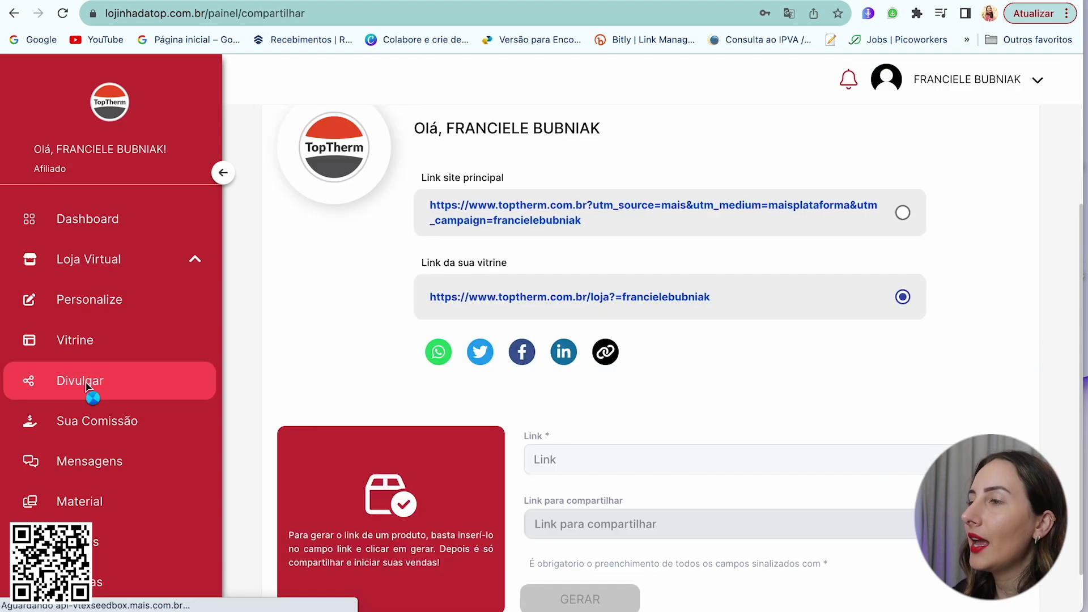
pyautogui.moveTo(527, 180); pyautogui.dragTo(405, 179)
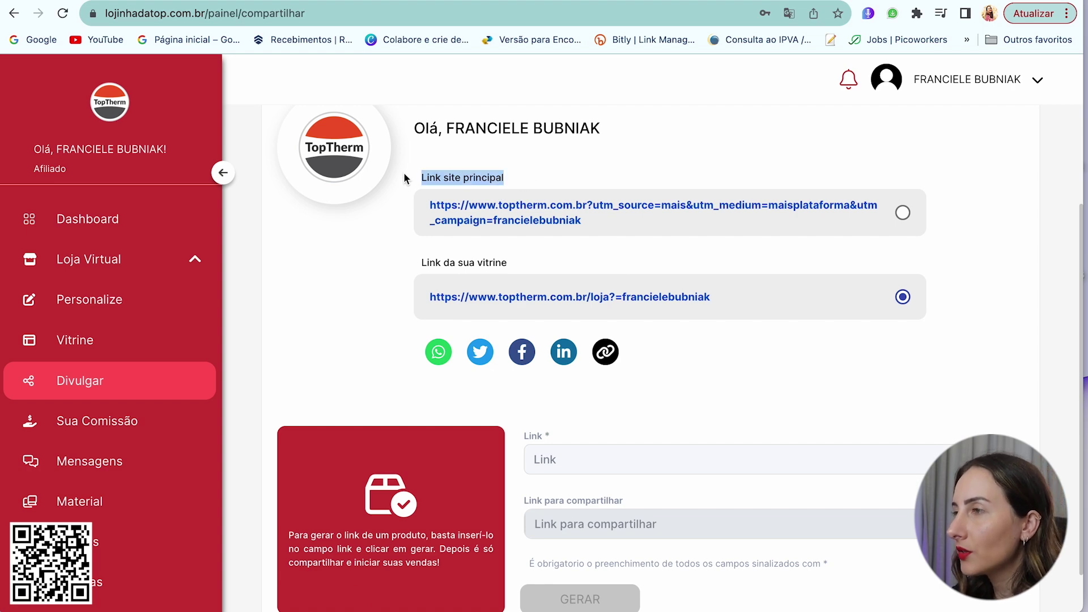
pyautogui.click(525, 252)
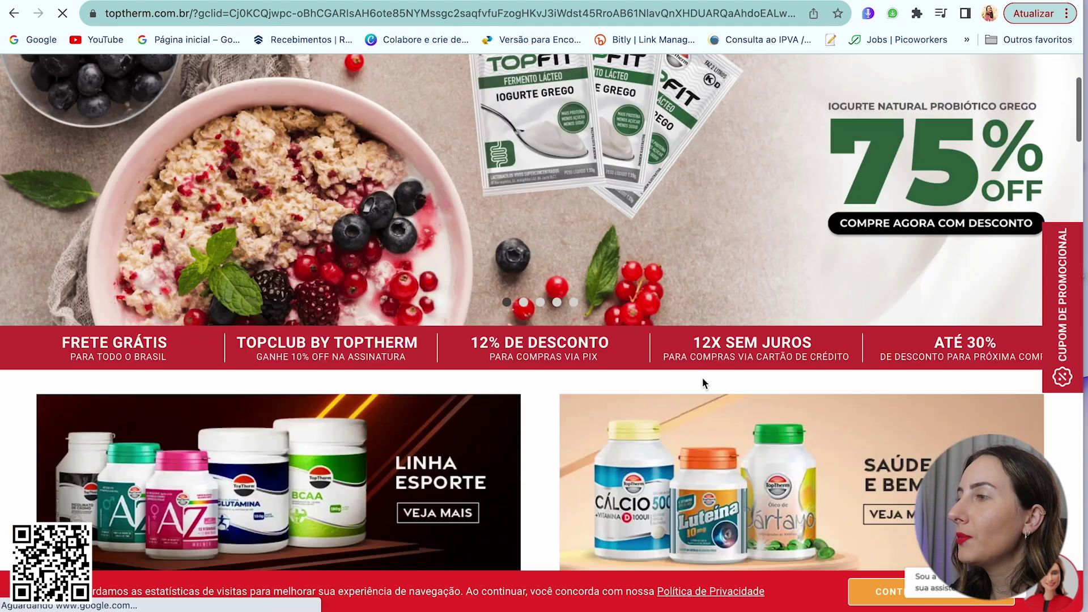
# Find the Iogurteira category on the TopTherm site, open its page and copy the page address
pyautogui.scroll(-5, 700, 362)
pyautogui.scroll(-5, 697, 349)
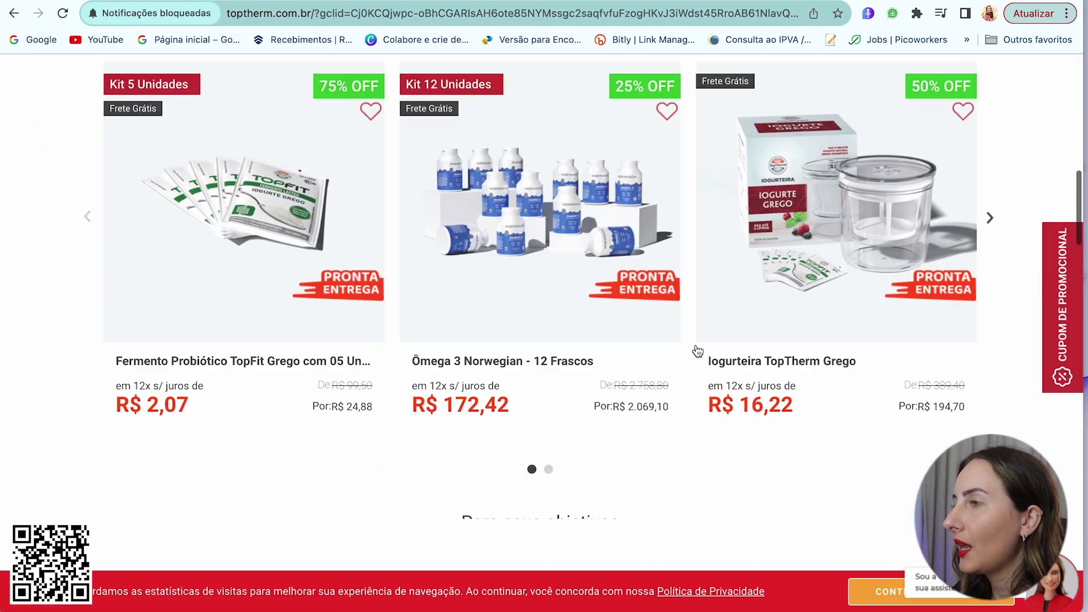
pyautogui.scroll(-6, 815, 283)
pyautogui.scroll(-8, 815, 283)
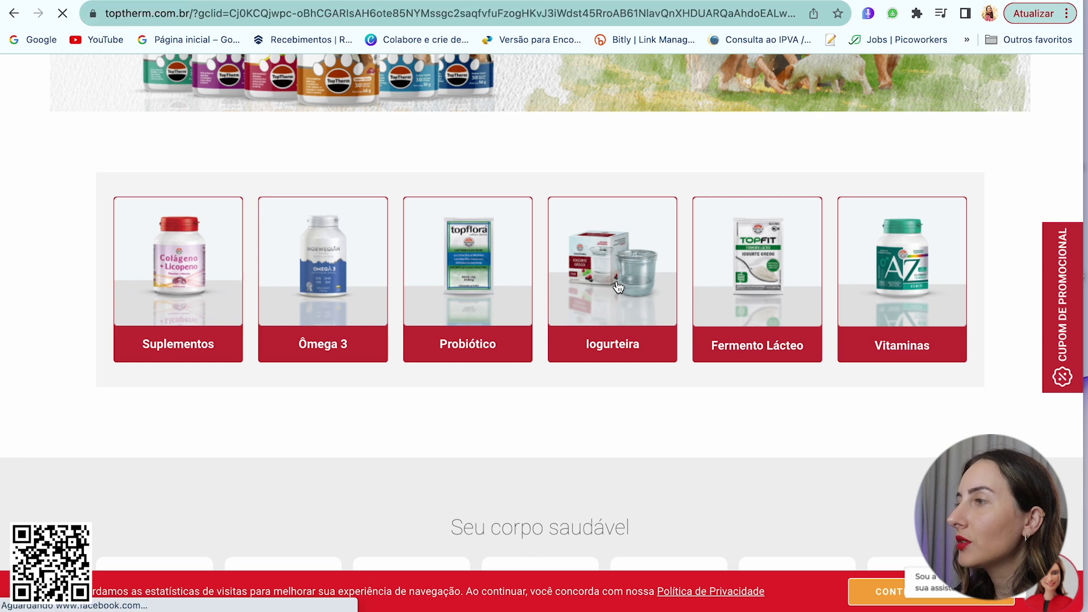
pyautogui.click(618, 288)
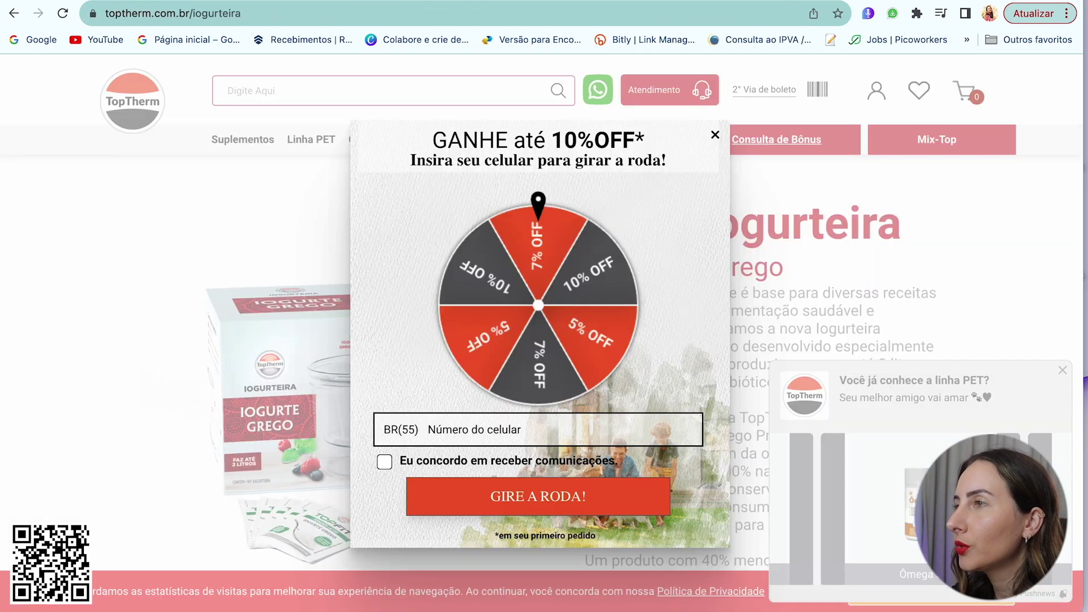
pyautogui.click(266, 13)
pyautogui.hotkey('ctrl', 'c')
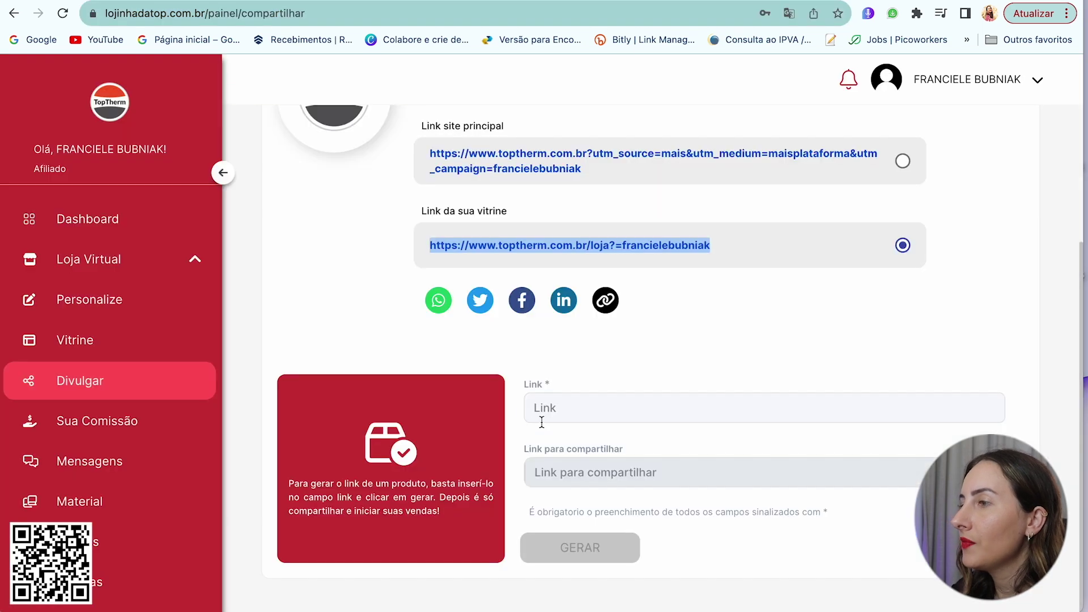
pyautogui.click(558, 406)
pyautogui.hotkey('ctrl', 'v')
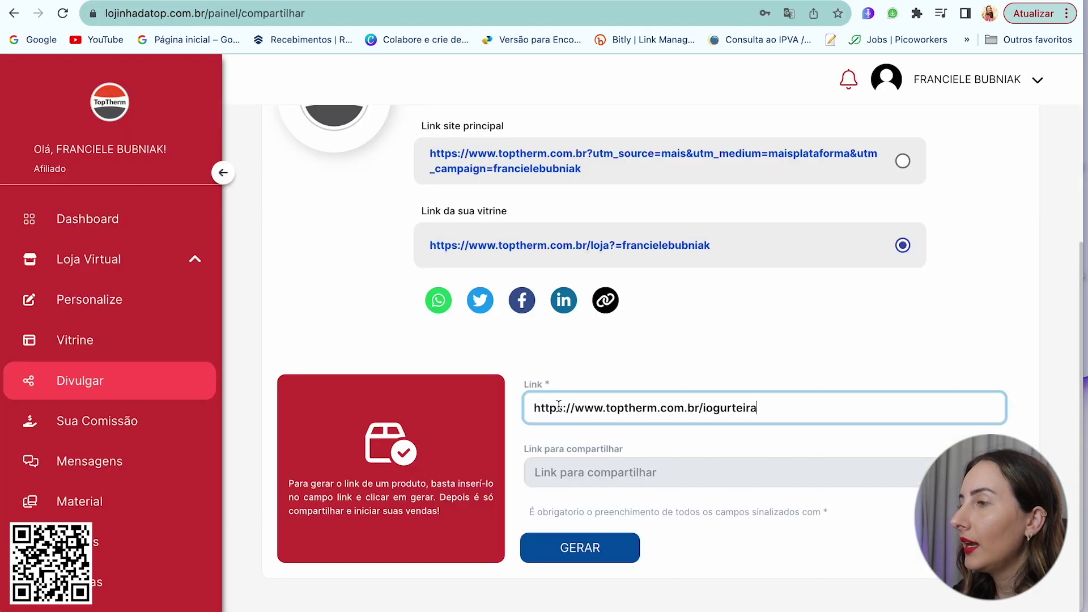
pyautogui.click(574, 558)
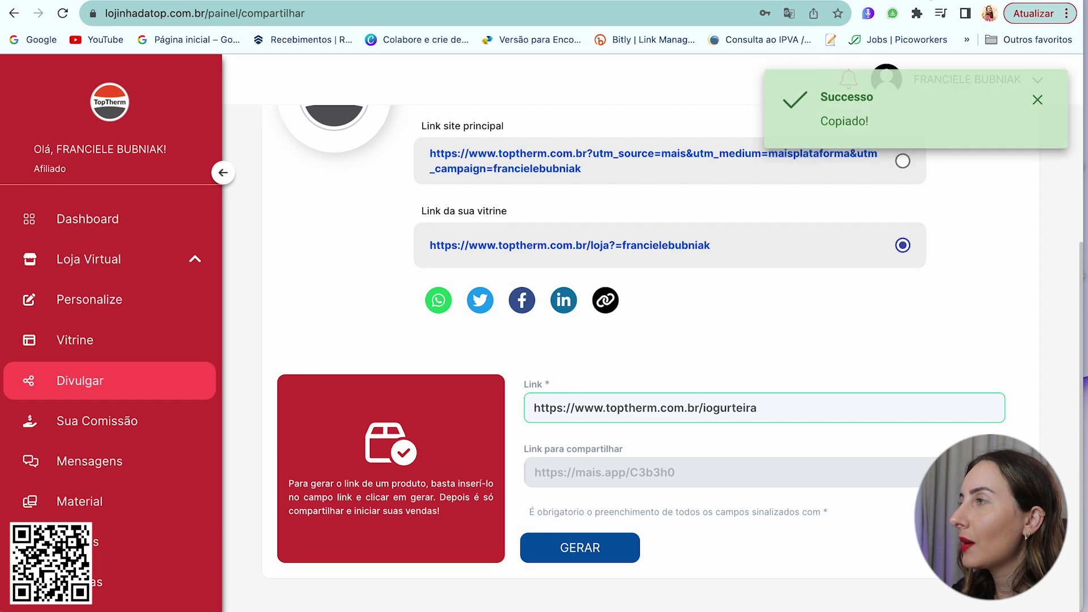
pyautogui.hotkey('ctrl', 't')
pyautogui.write('https://mais.app/C3b3h0')
pyautogui.press('Return')
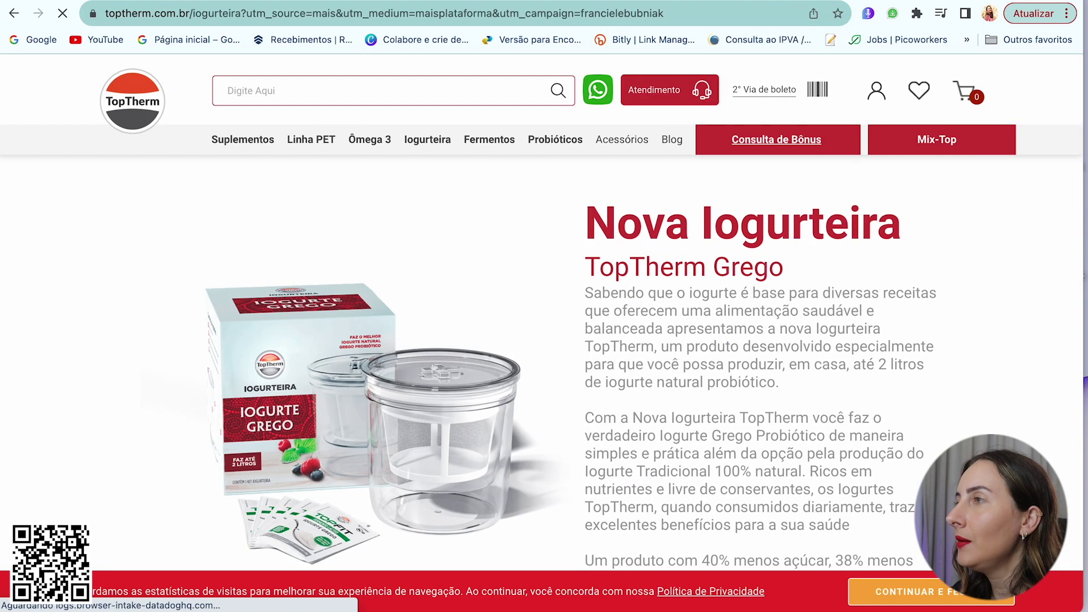
pyautogui.click(686, 13)
pyautogui.hotkey('ctrl', 'a')
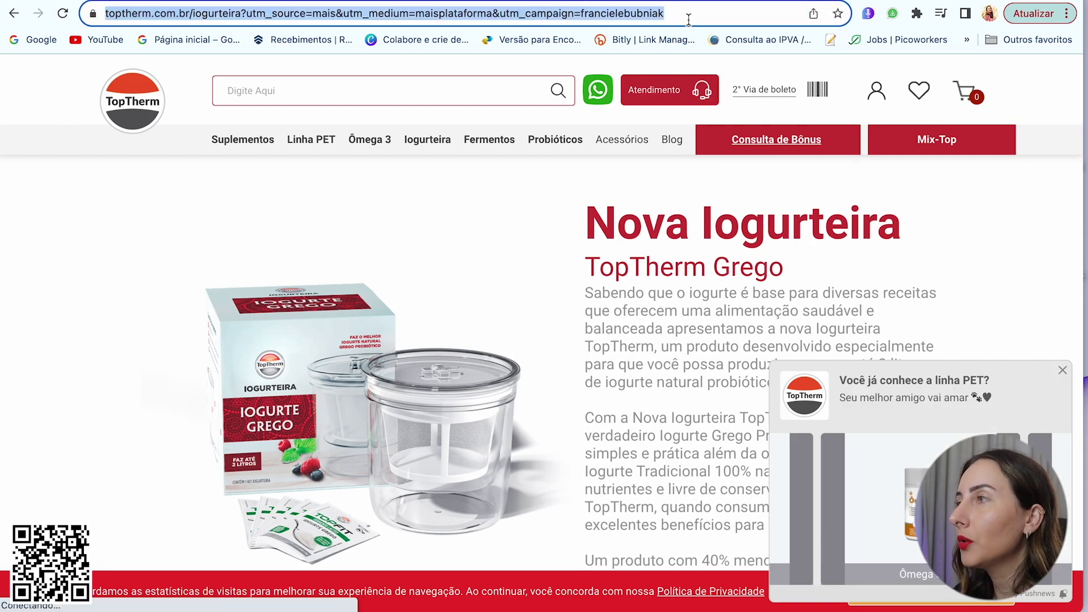
pyautogui.hotkey('ctrl', 'w')
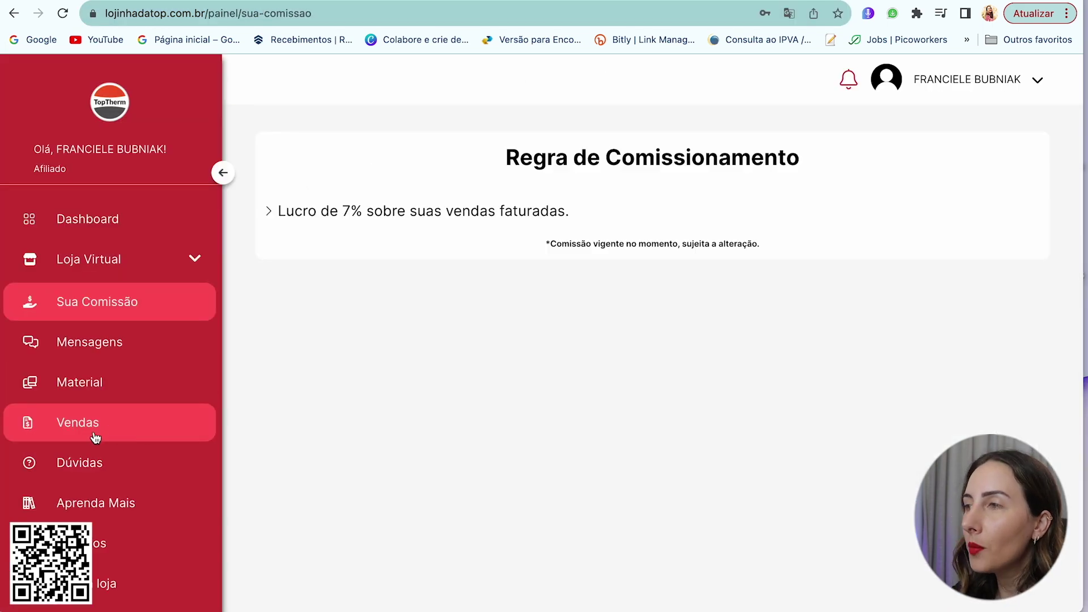
# Review the commission percentage rule and open the affiliate account's profile information
pyautogui.moveTo(342, 207); pyautogui.dragTo(361, 205)
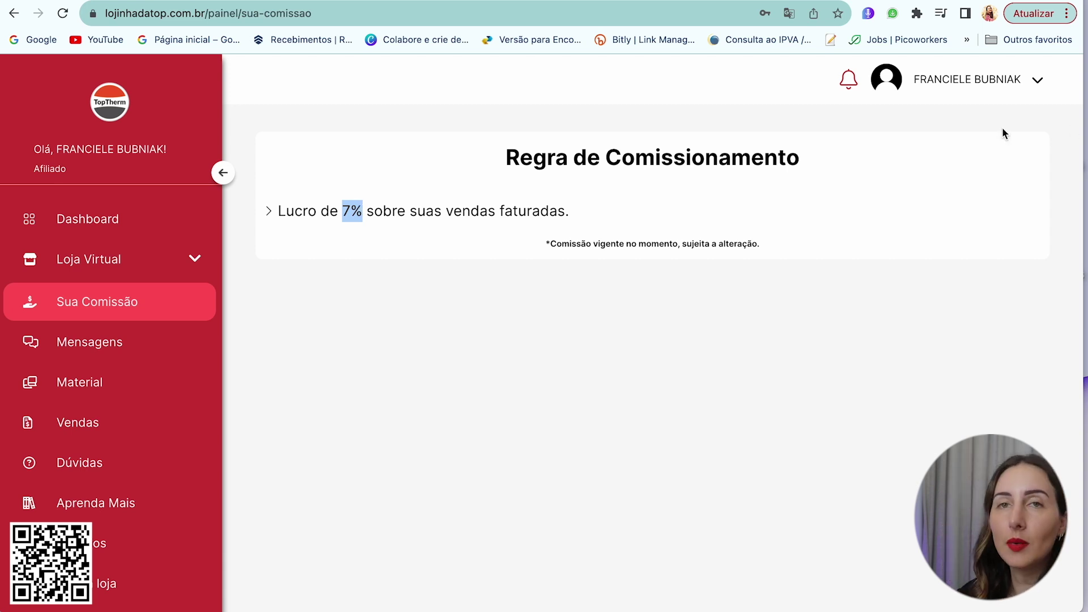
pyautogui.click(1032, 88)
pyautogui.click(936, 308)
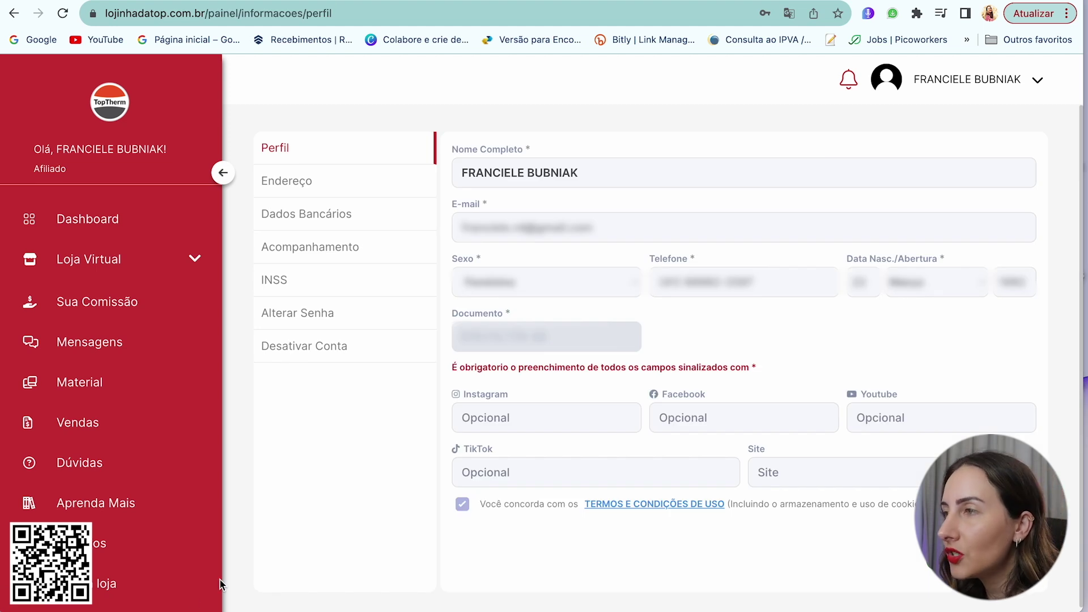
# Examine the bank details form and the INSS section with its notice about benefit recipients
pyautogui.click(329, 219)
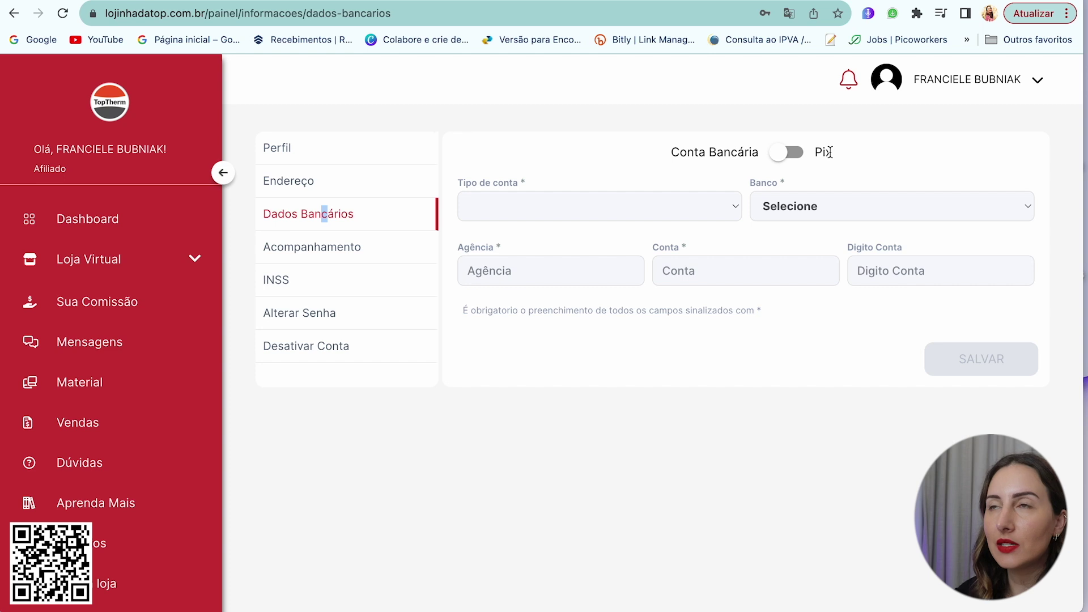
pyautogui.click(315, 282)
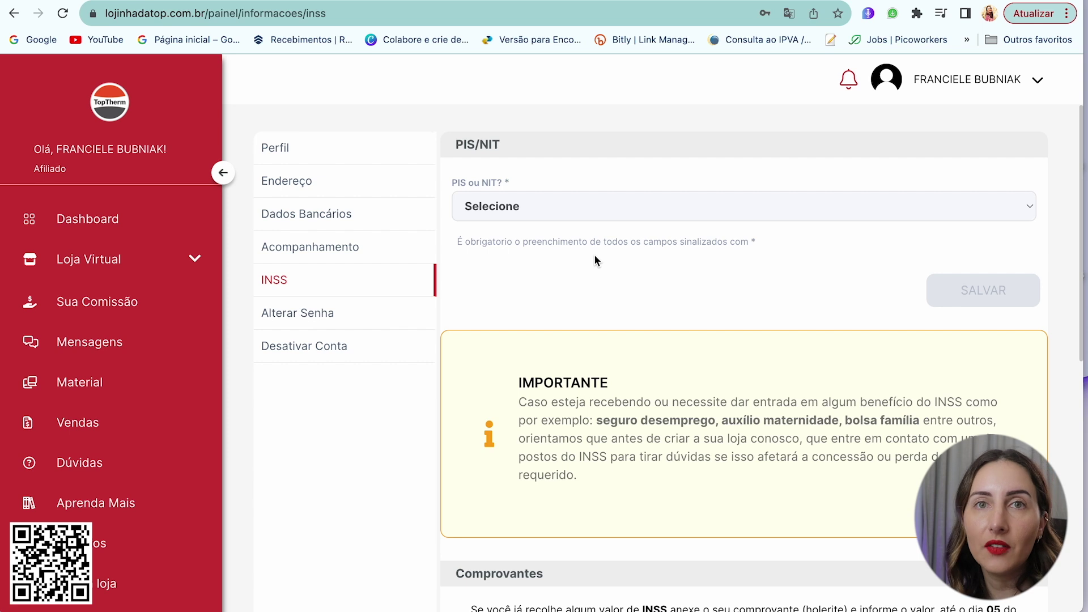
pyautogui.moveTo(517, 377); pyautogui.dragTo(586, 499)
pyautogui.click(590, 498)
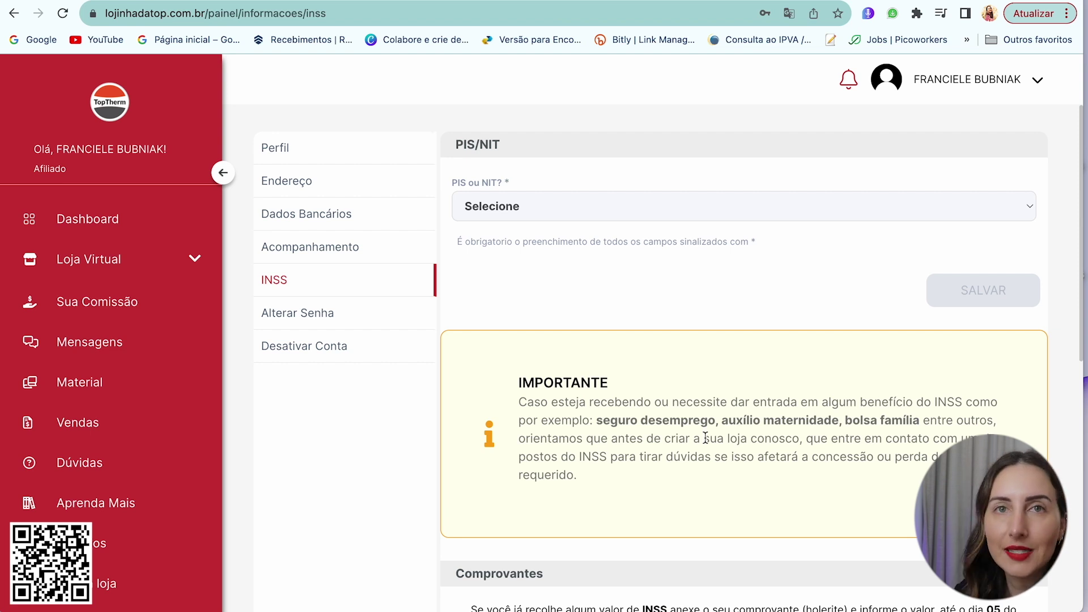
pyautogui.moveTo(855, 439); pyautogui.dragTo(801, 462)
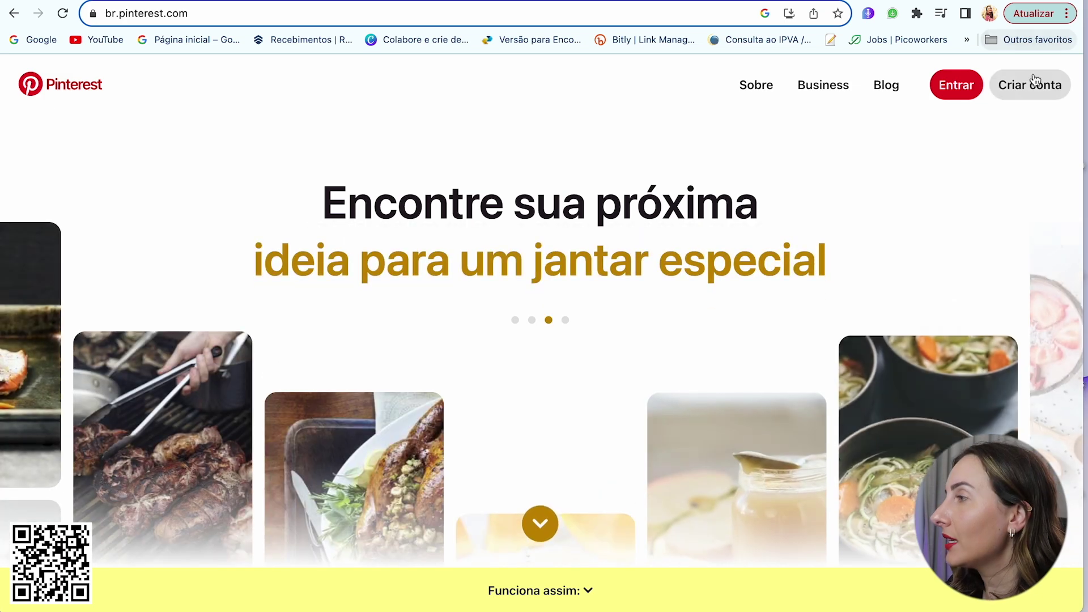
# Create a Pinterest account using the Google account, filling in the date of birth
pyautogui.click(1032, 83)
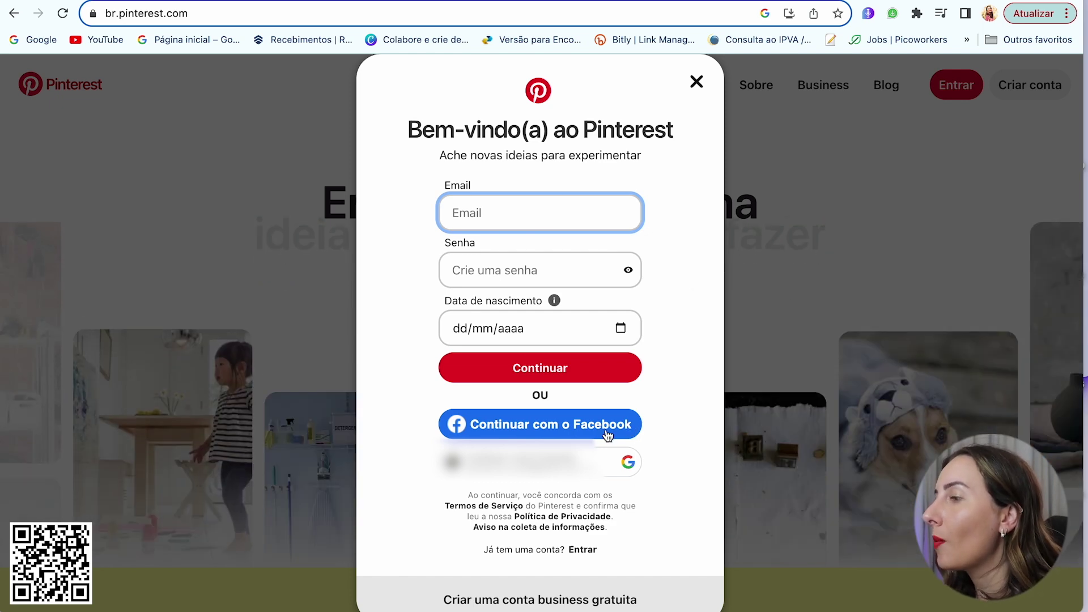
pyautogui.click(661, 449)
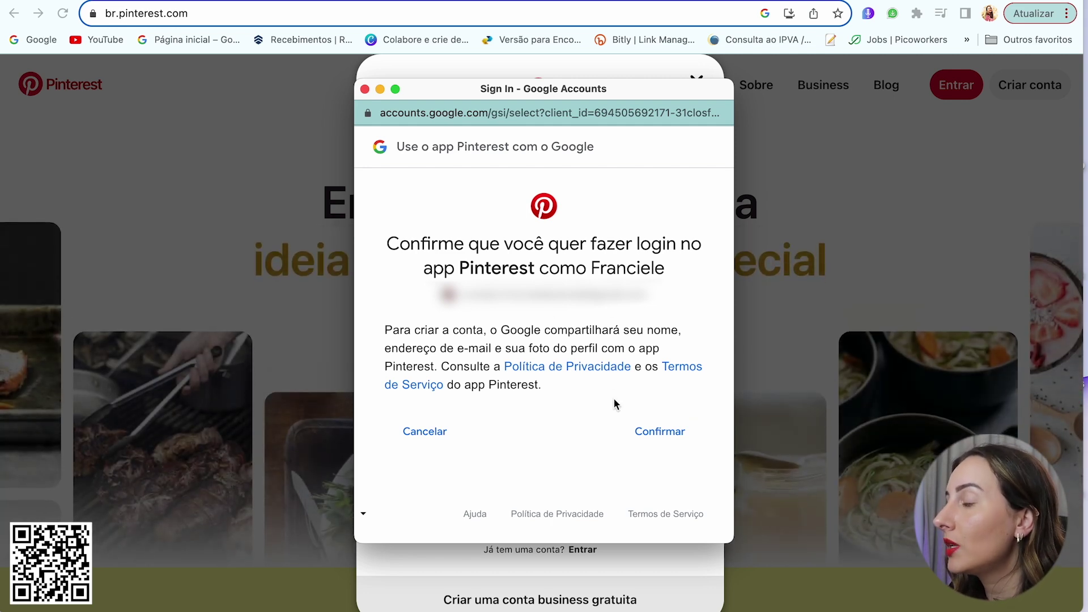
pyautogui.click(652, 432)
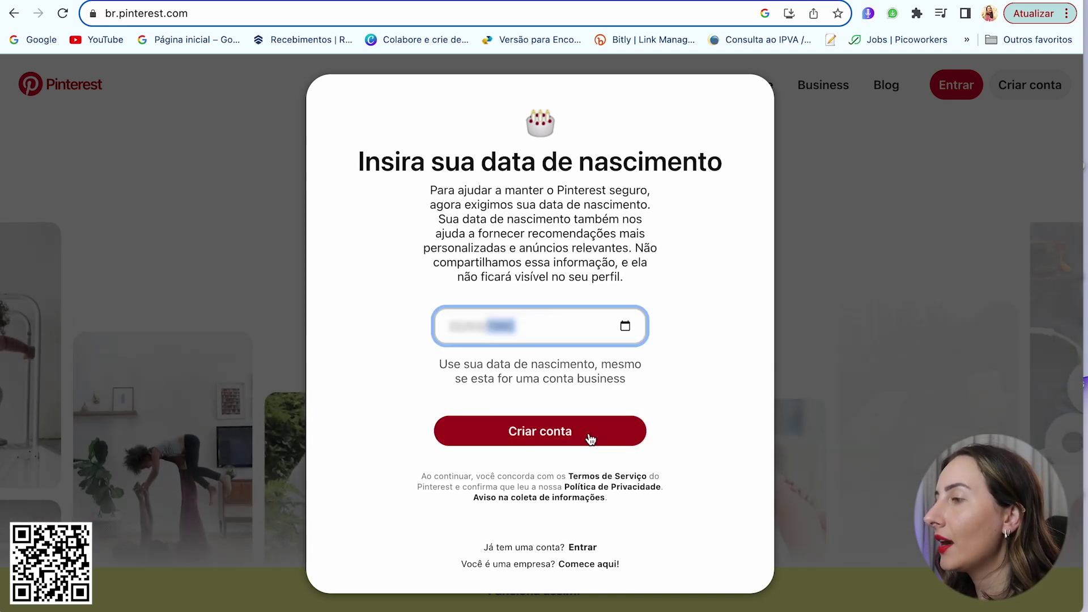
pyautogui.click(589, 438)
# Set the Pinterest profile's gender to Feminino and accept Português (Brasil) and Brasil as language and country
pyautogui.click(626, 520)
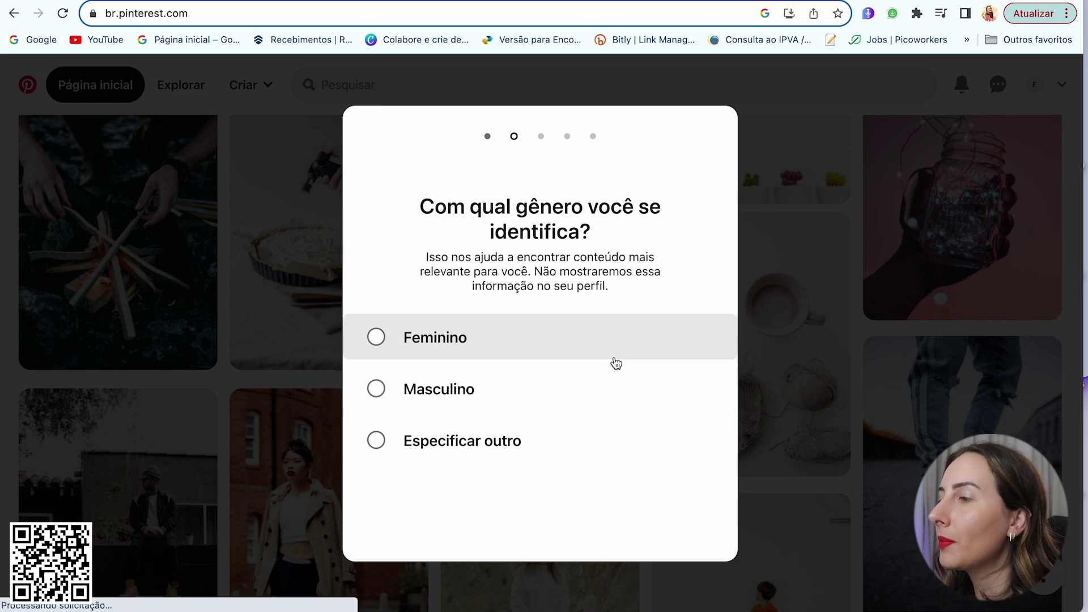
pyautogui.click(571, 339)
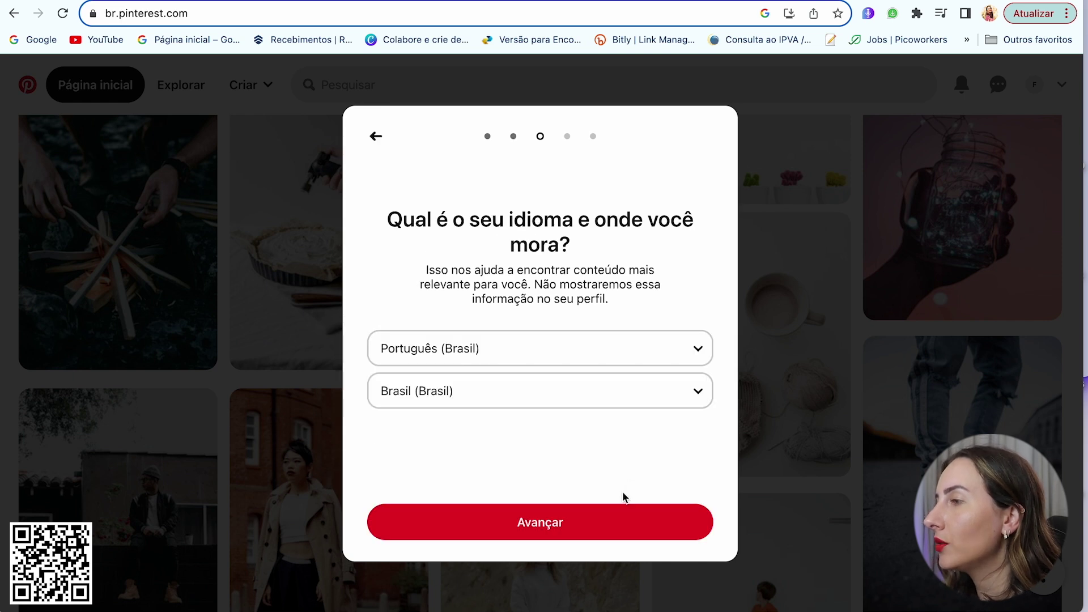
pyautogui.click(587, 523)
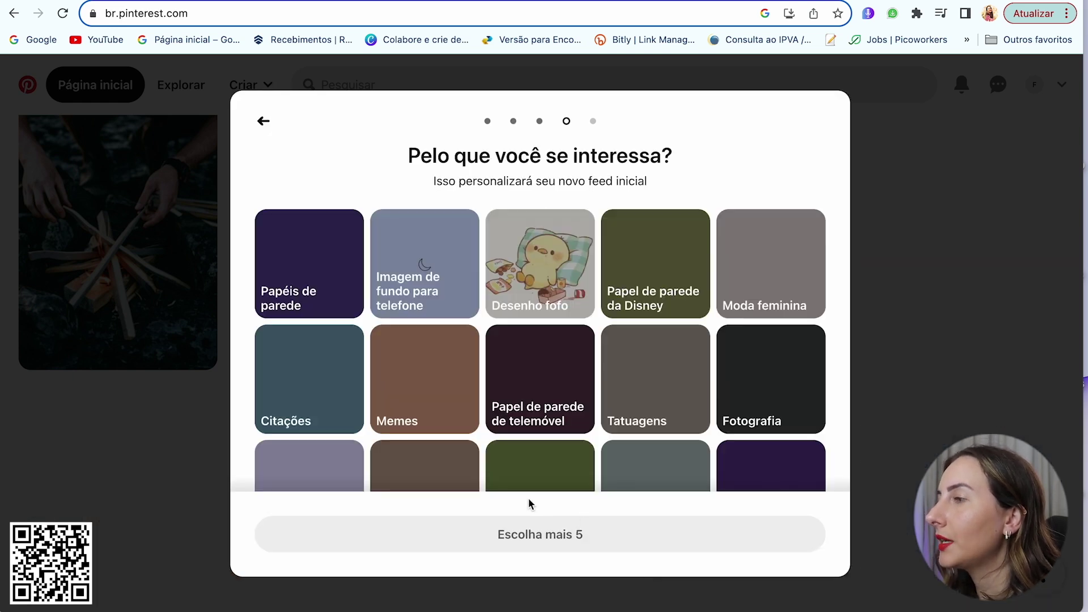
# Choose interests including Citações, Papel de parede de telemóvel, Fotografia and Papel de parede da galáxia, and finish the Pinterest onboarding
pyautogui.moveTo(432, 156); pyautogui.dragTo(729, 159)
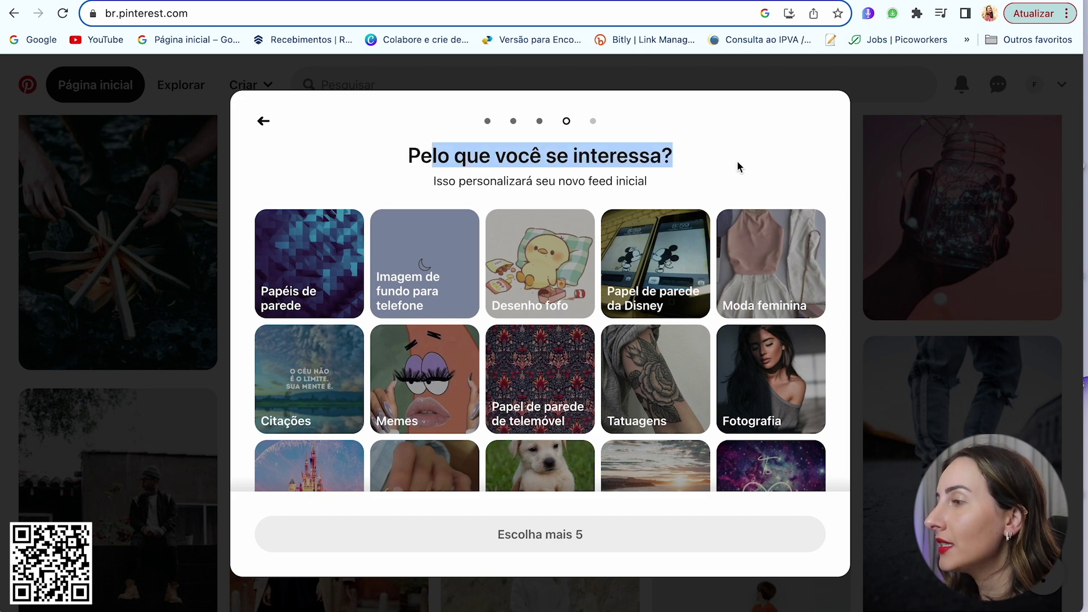
pyautogui.scroll(-7, 441, 372)
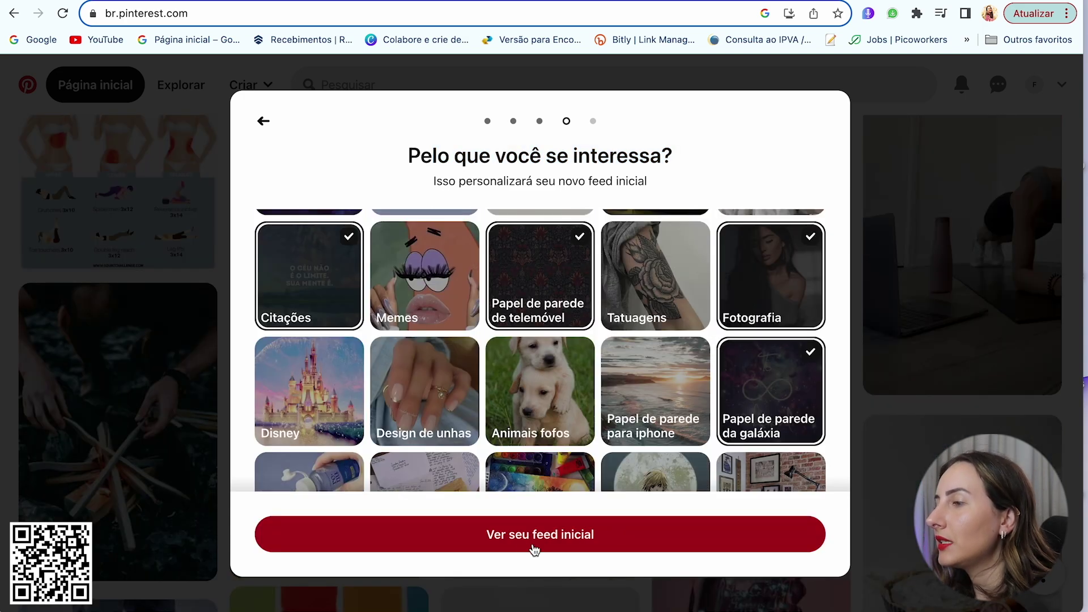
pyautogui.click(628, 539)
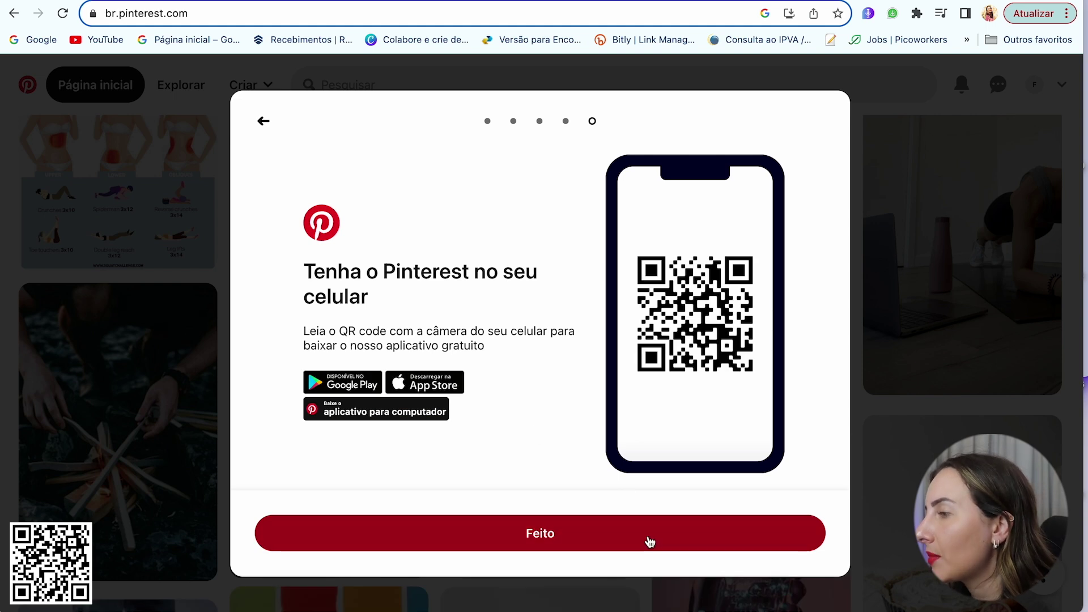
pyautogui.click(497, 544)
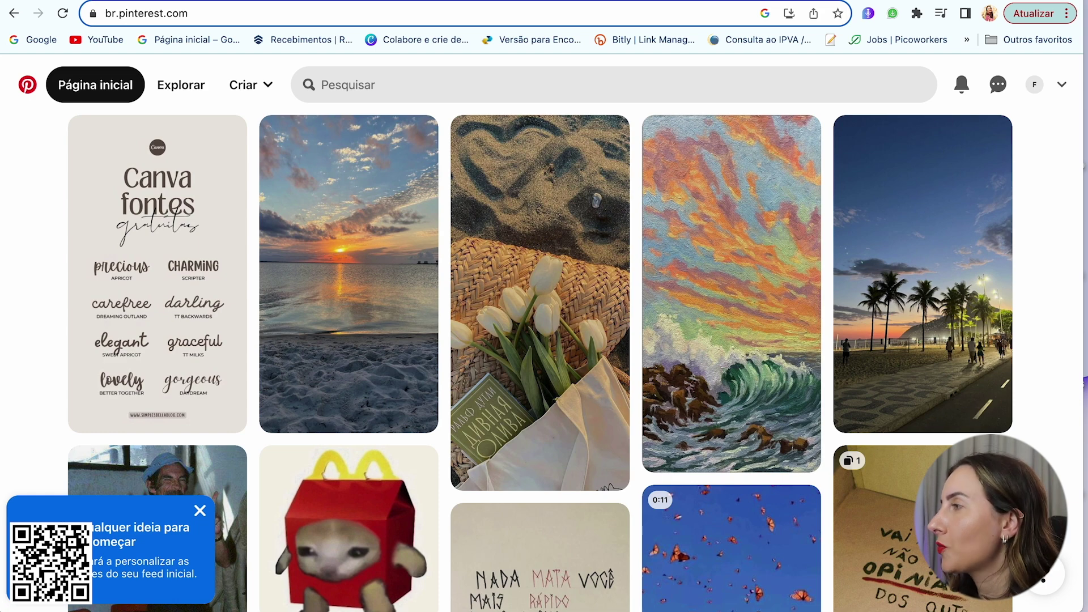
# Open the Pinterest profile for editing and replace its photo with a portrait
pyautogui.click(1034, 87)
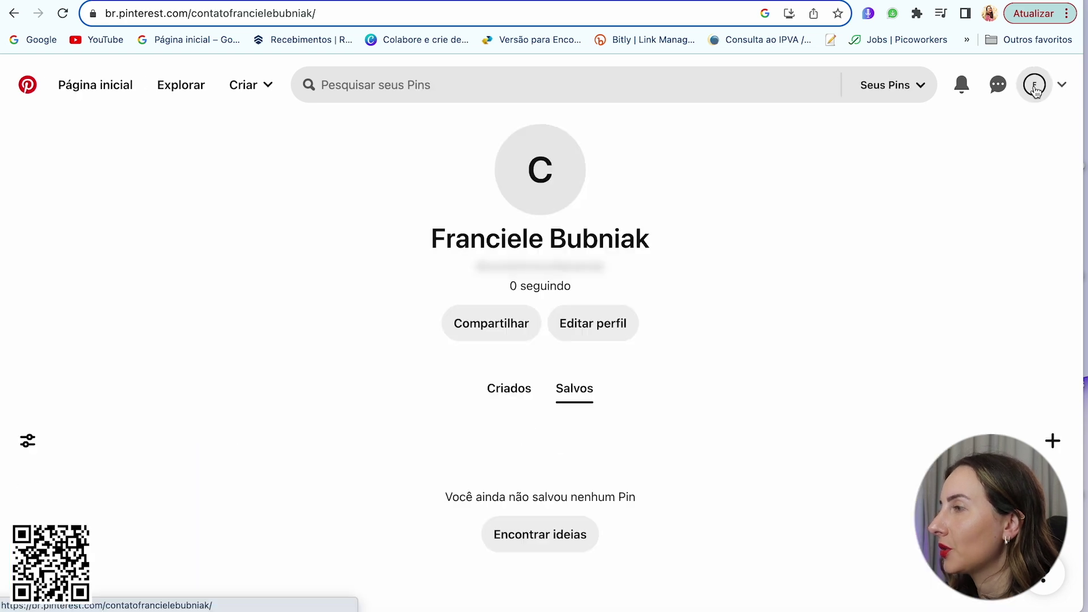
pyautogui.click(608, 328)
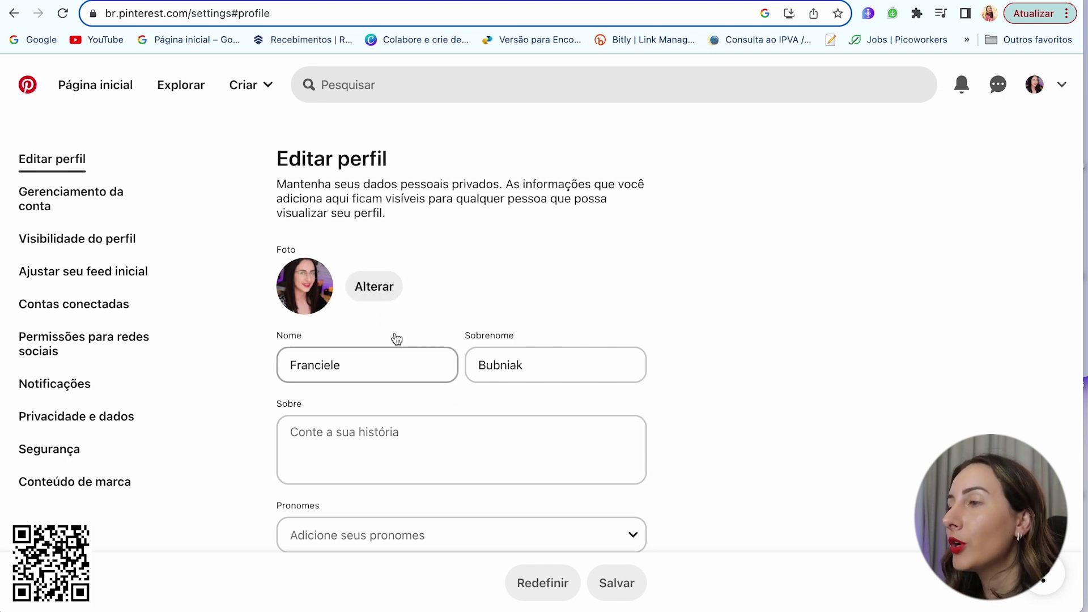
pyautogui.scroll(-1, 500, 375)
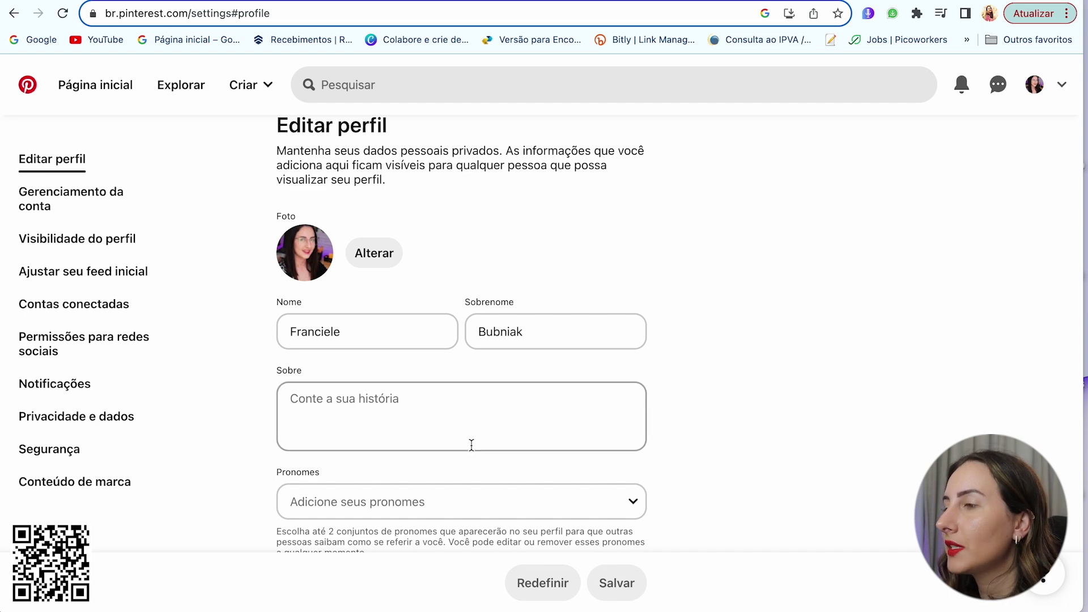
# Open Pinterest in a new browser tab through a Google search and look up suggestions for "saude" there
pyautogui.press('super+t')
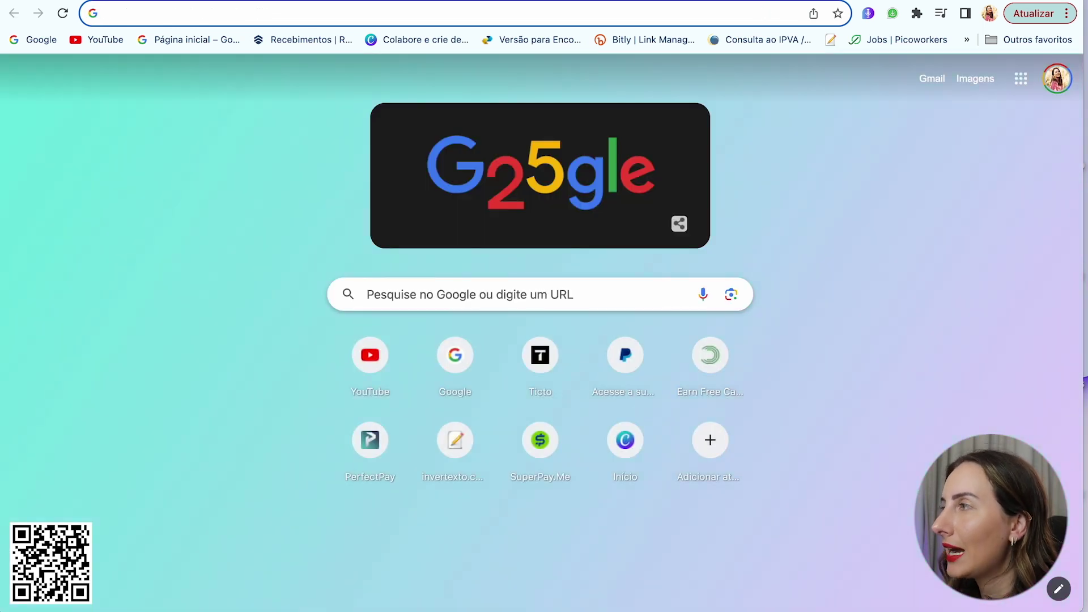
pyautogui.write('pinteres')
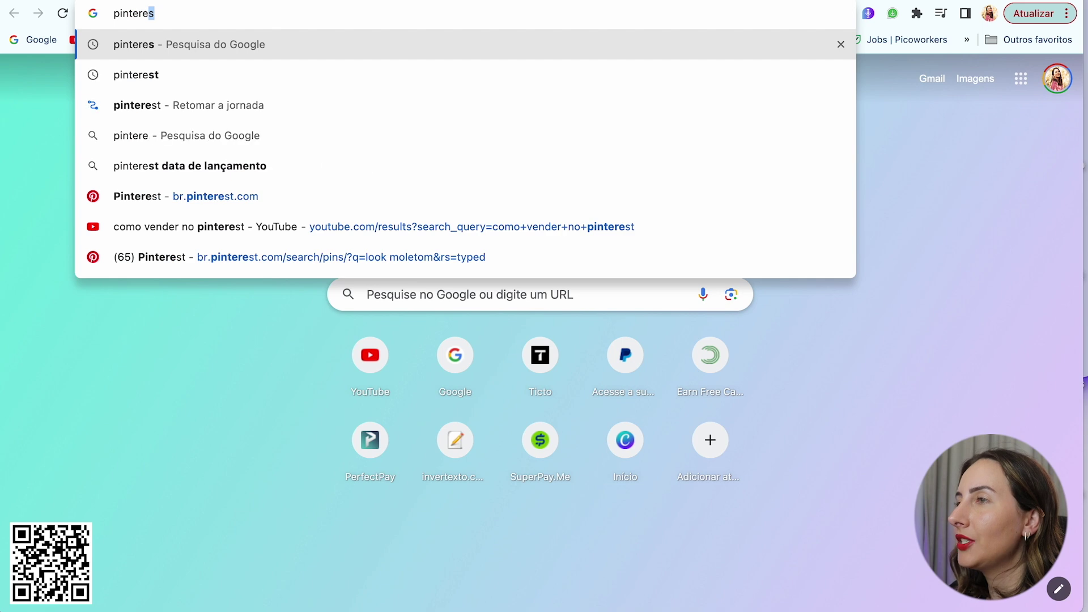
pyautogui.write('t')
pyautogui.press('Return')
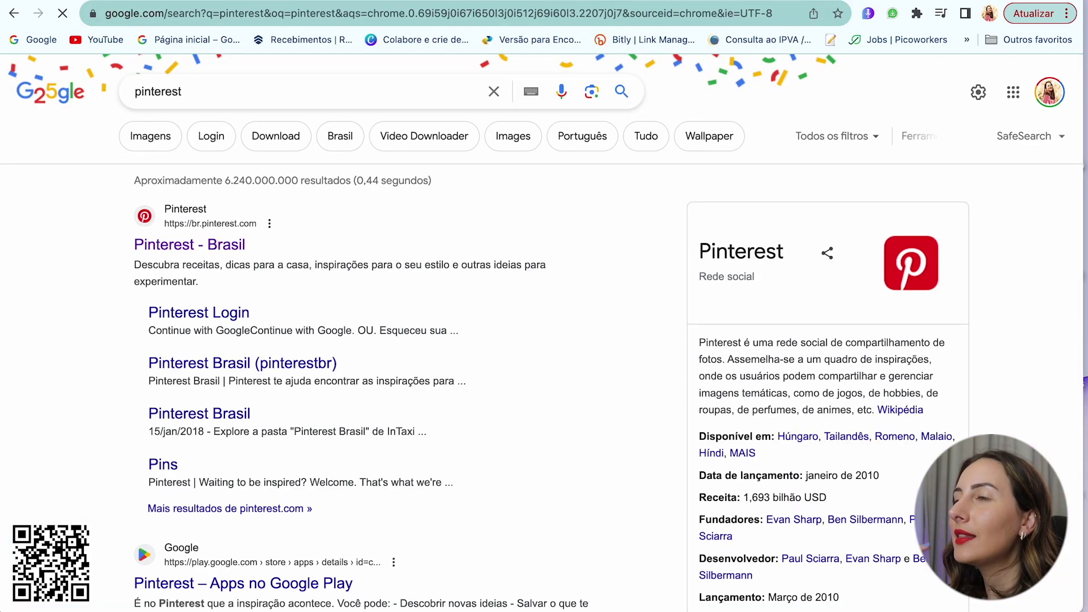
pyautogui.click(218, 247)
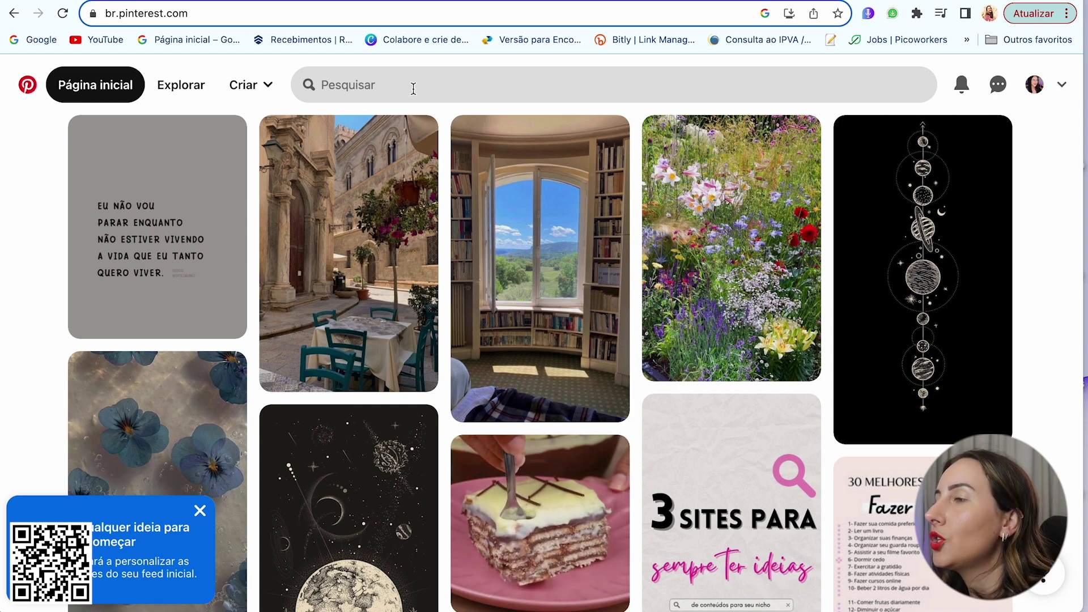
pyautogui.click(412, 83)
pyautogui.write('saud')
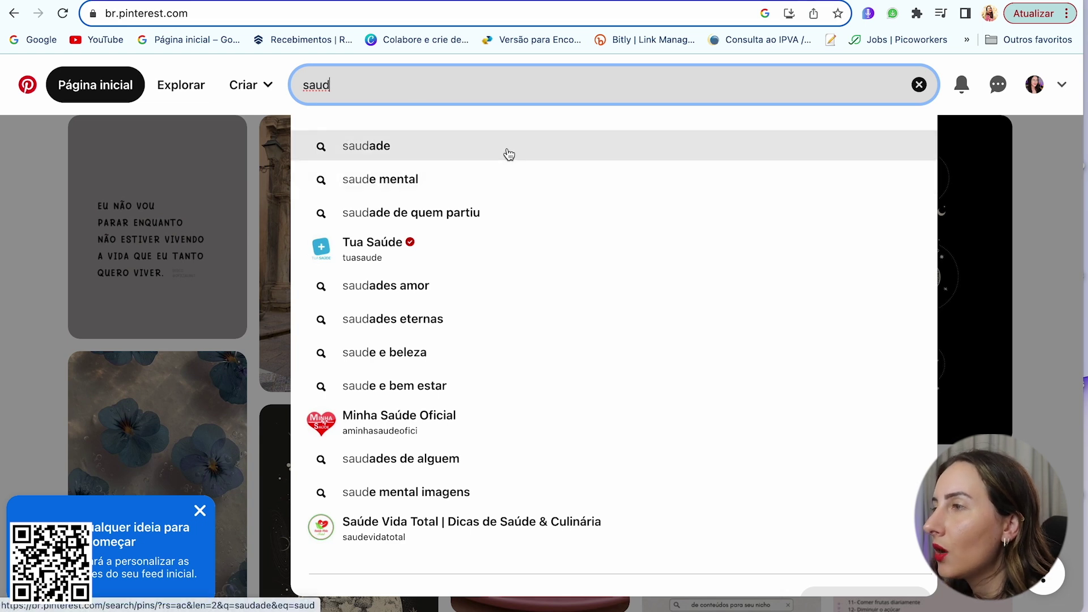
pyautogui.write('e')
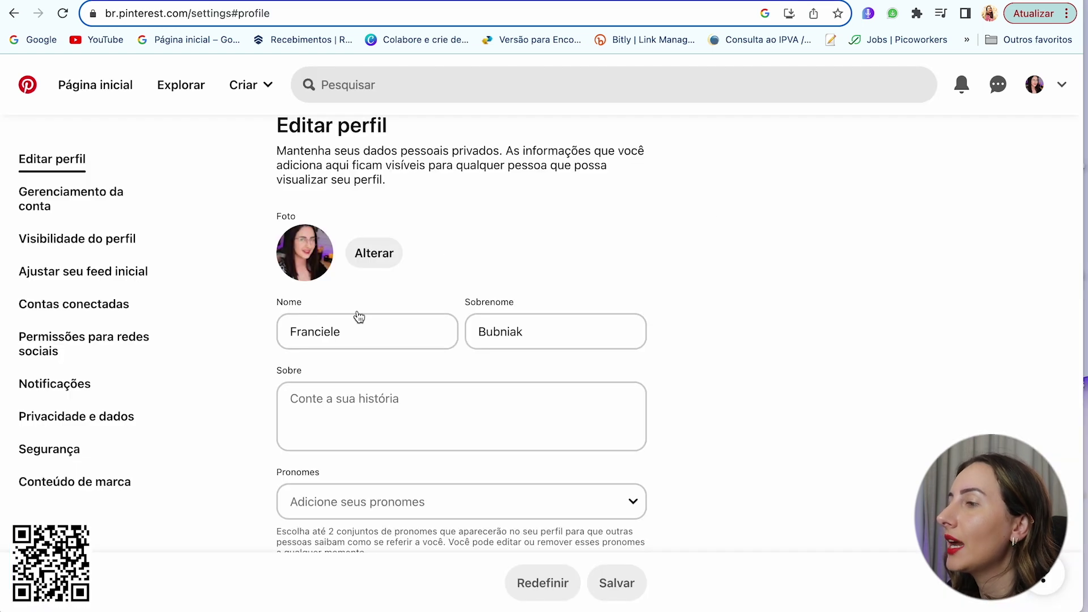
# Set the profile's pronouns to ela/dela/-a and save the profile, keeping the existing username
pyautogui.scroll(-3, 444, 316)
pyautogui.click(444, 316)
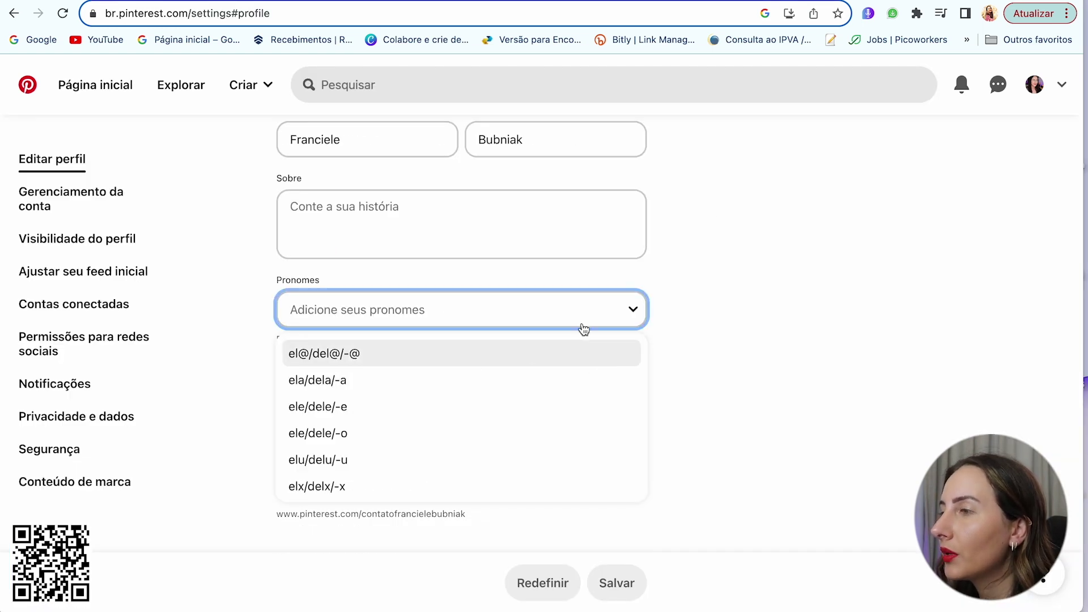
pyautogui.click(453, 380)
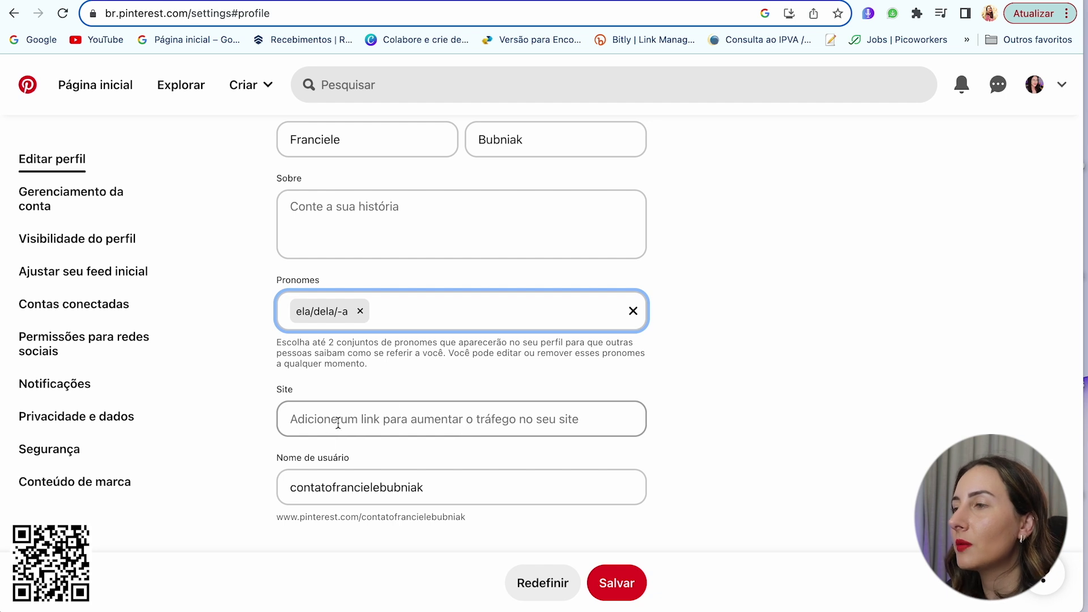
pyautogui.click(460, 491)
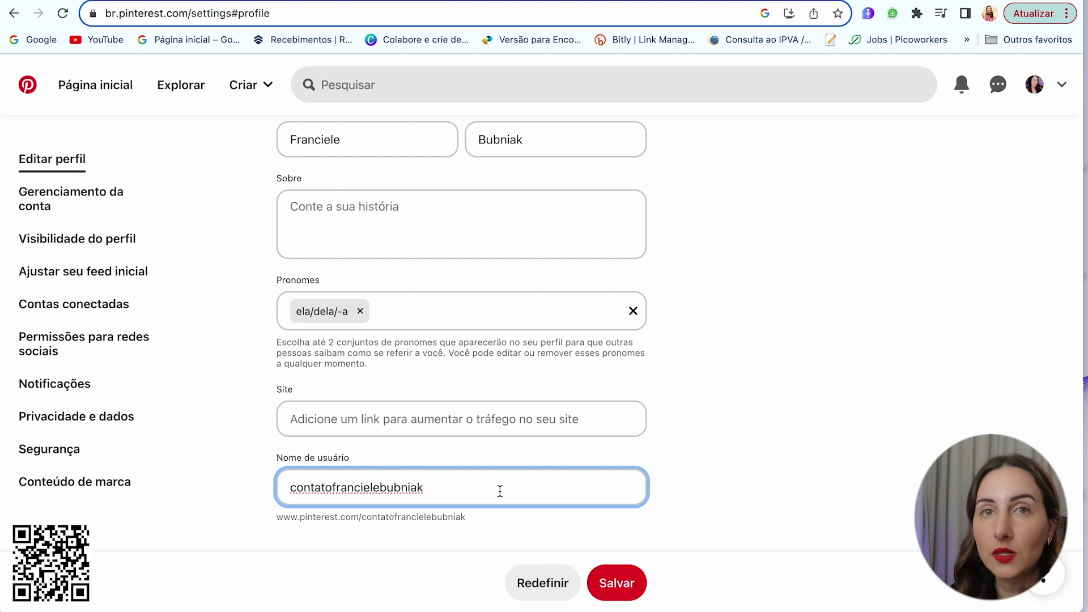
pyautogui.press('super+a')
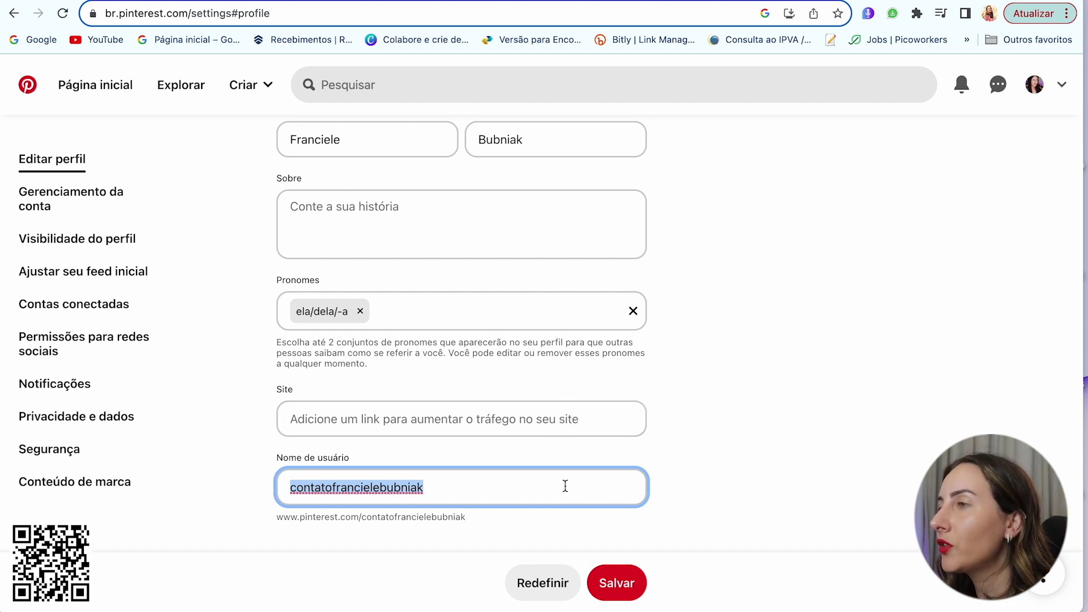
pyautogui.click(667, 501)
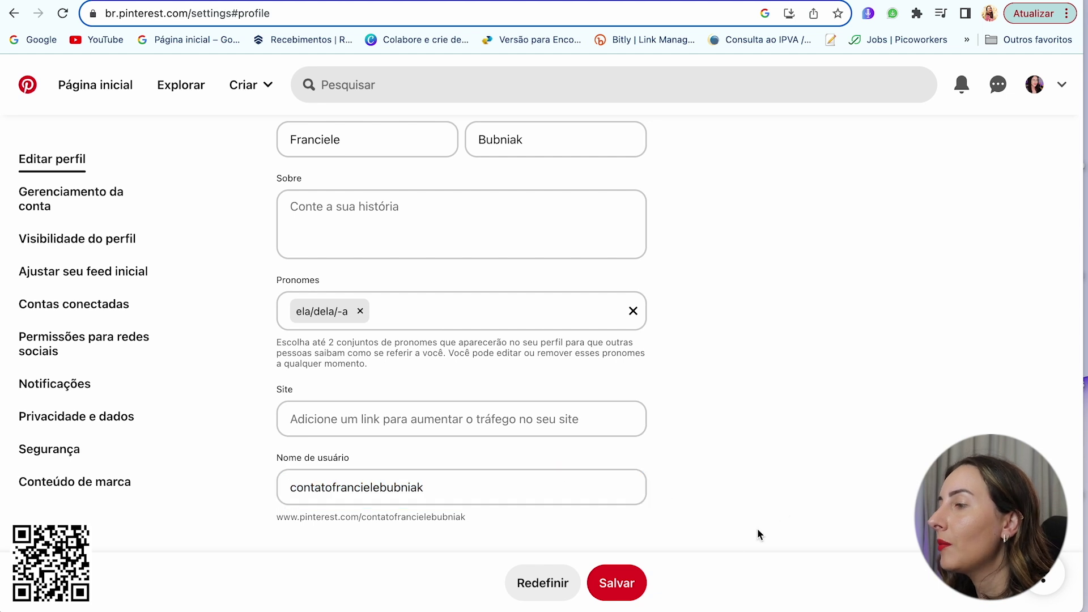
pyautogui.click(617, 584)
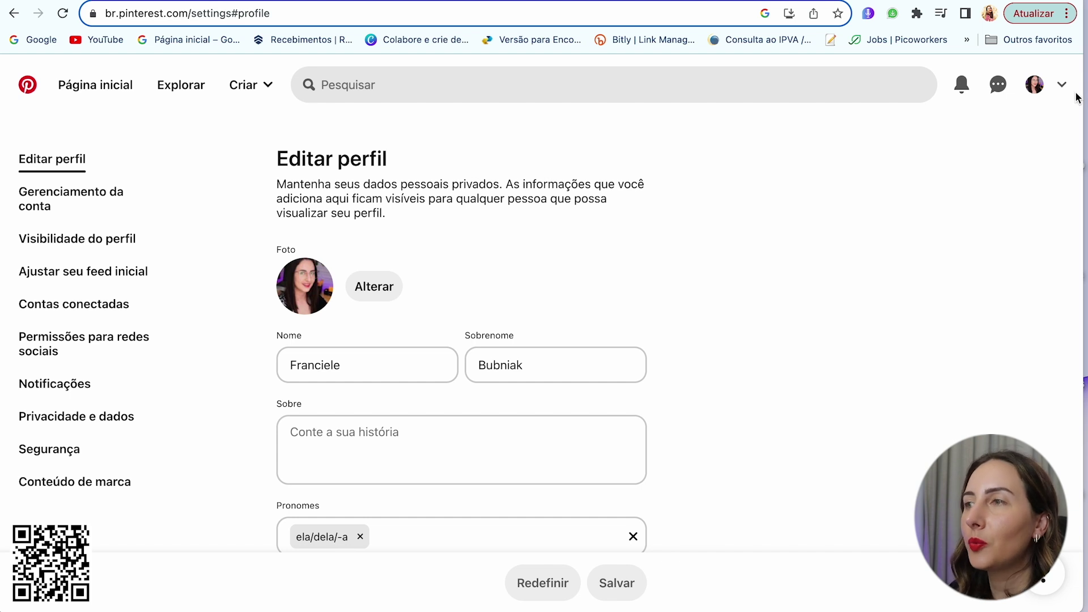
# Convert the personal Pinterest account into a business account from the account management settings
pyautogui.click(69, 207)
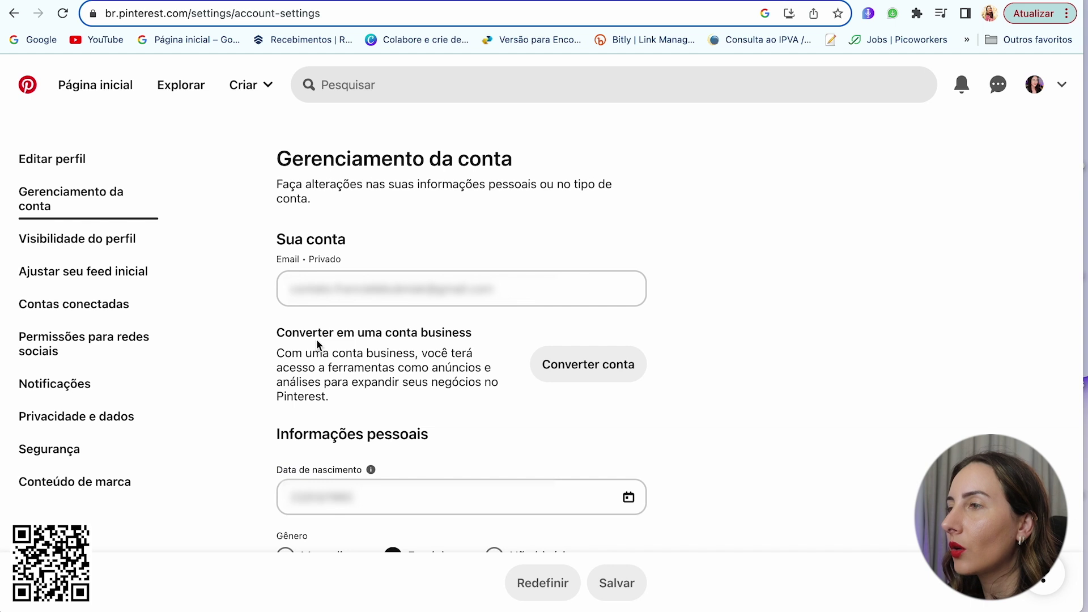
pyautogui.moveTo(418, 331); pyautogui.dragTo(472, 334)
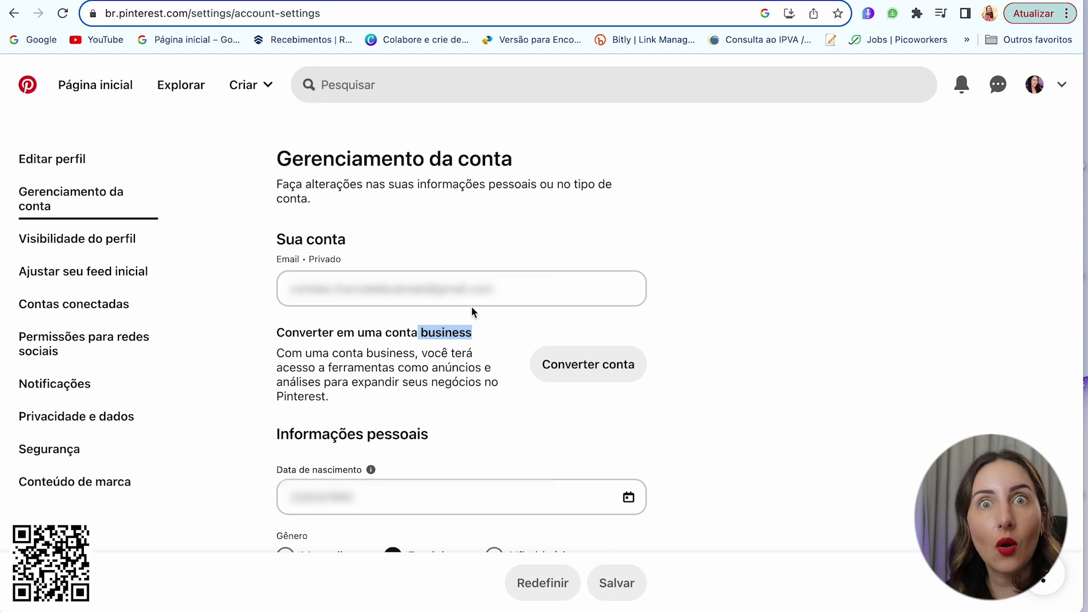
pyautogui.click(604, 381)
pyautogui.scroll(-2, 606, 372)
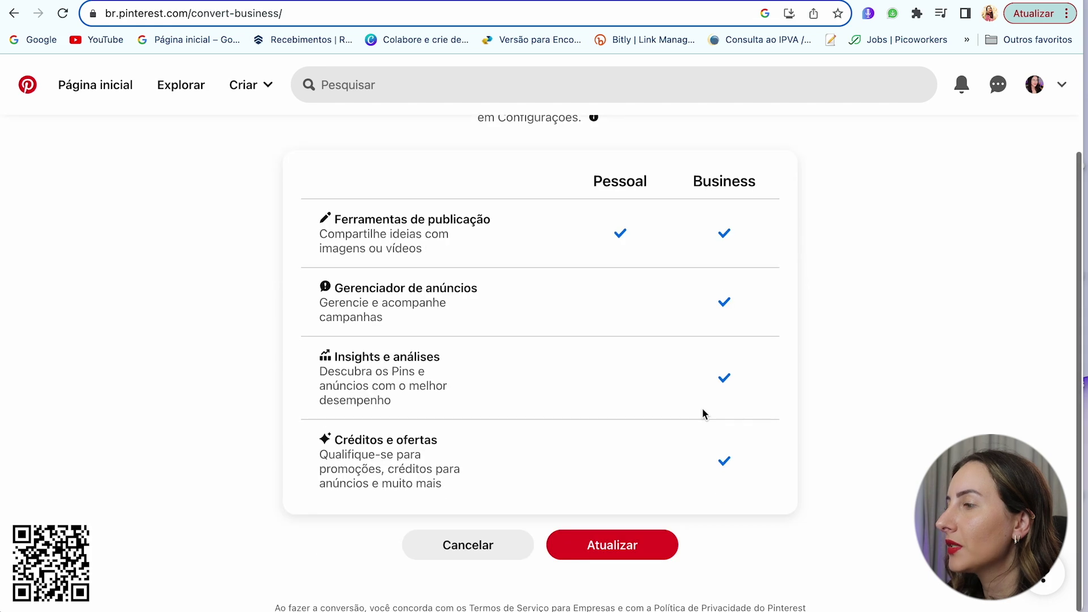
pyautogui.click(631, 545)
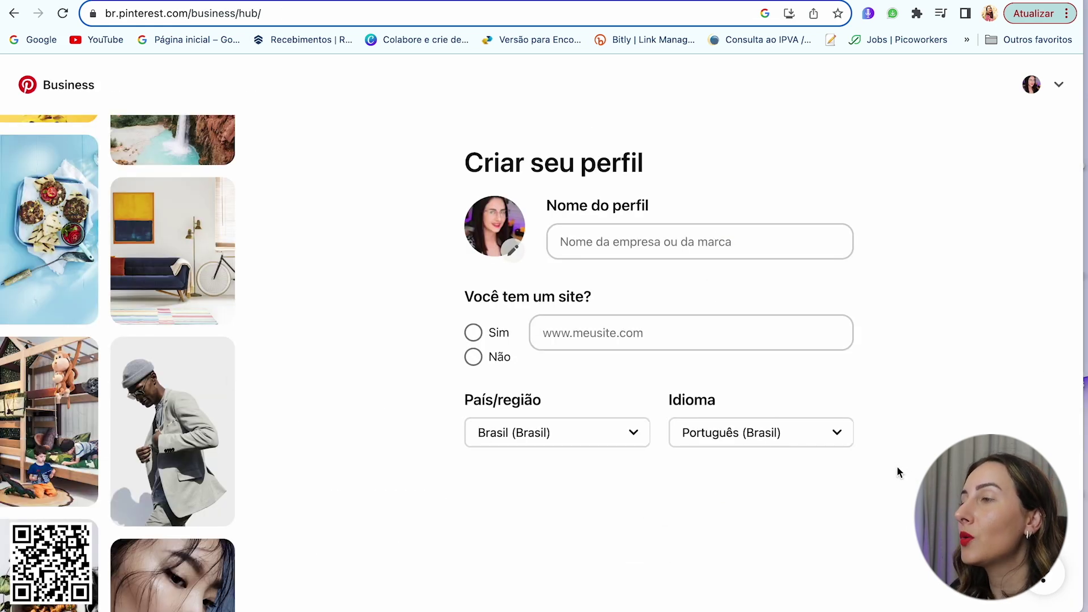
# Name the business profile "Vida Saudável", answer Não to having a website, and continue
pyautogui.click(797, 247)
pyautogui.write('Vida Saudável')
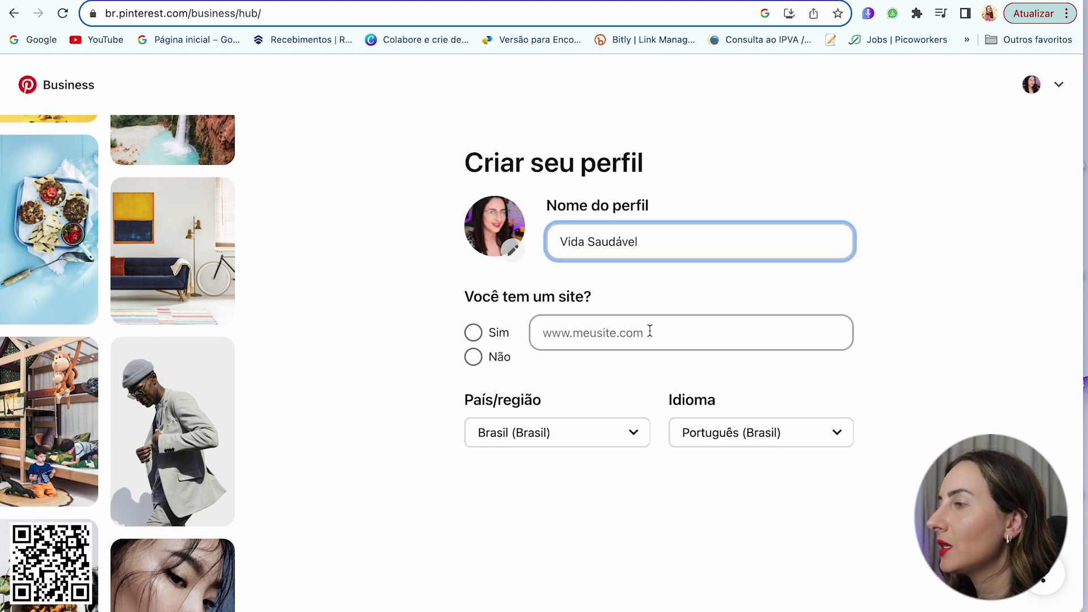
pyautogui.click(472, 335)
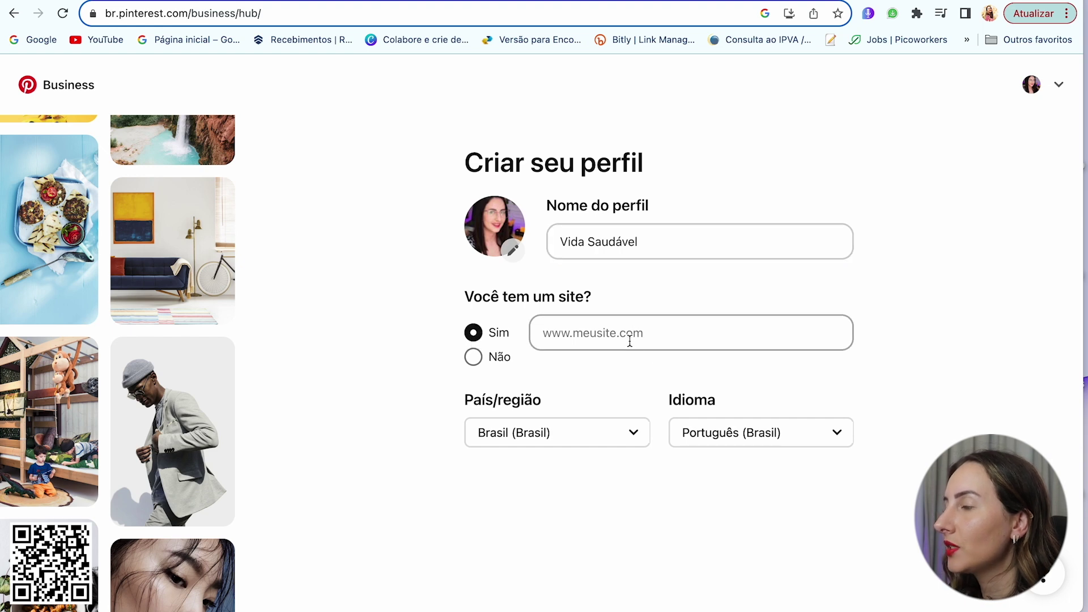
pyautogui.scroll(-2, 480, 371)
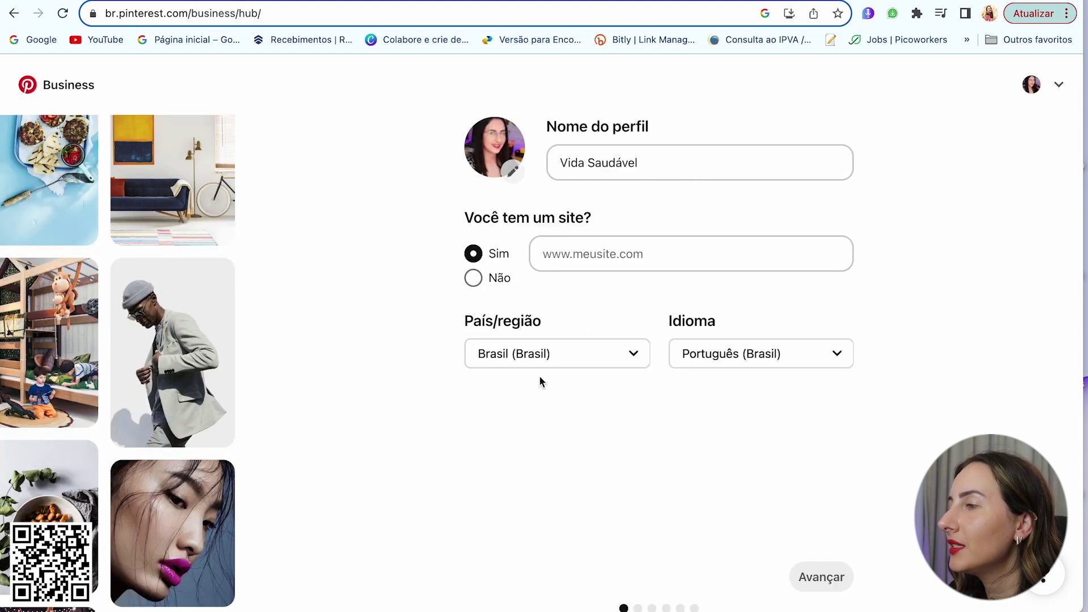
pyautogui.click(473, 278)
pyautogui.click(821, 577)
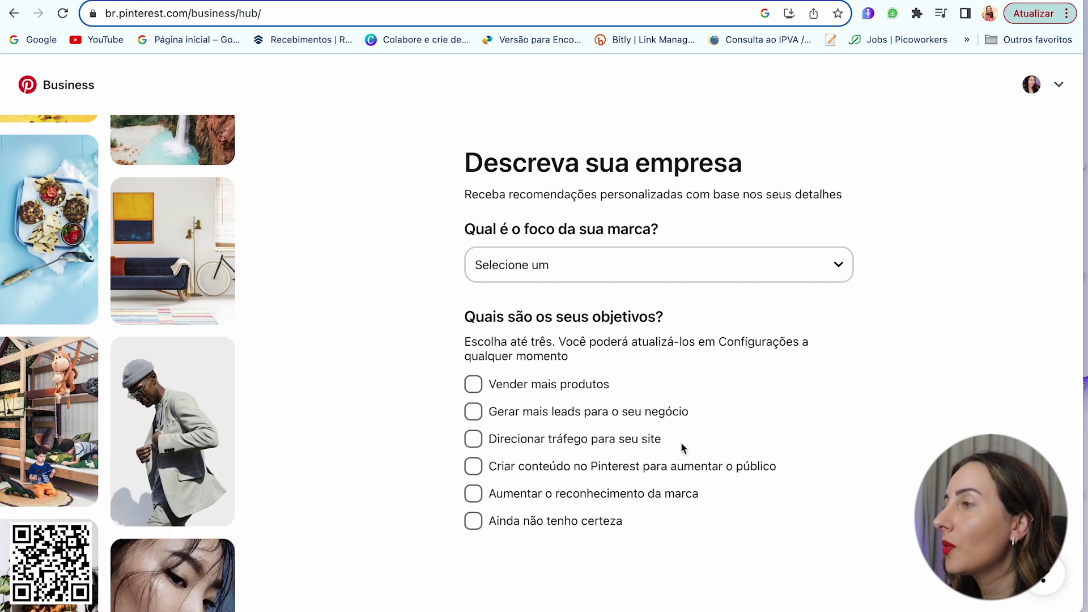
# Set the brand focus to Saúde e fitness, choose the goals Vender mais produtos and Gerar mais leads para o seu negócio, and continue
pyautogui.click(712, 266)
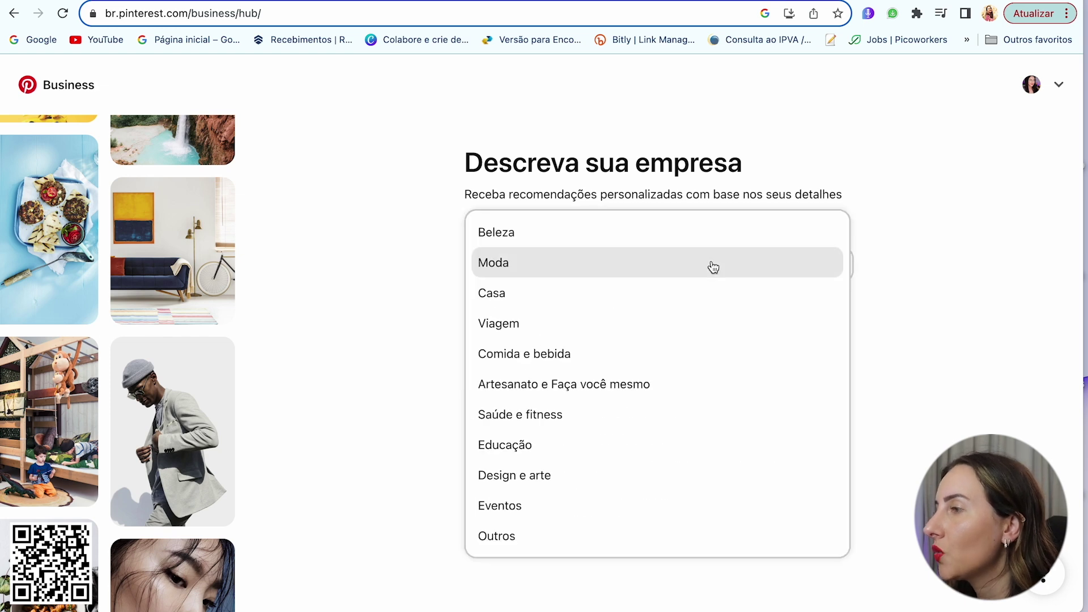
pyautogui.click(521, 414)
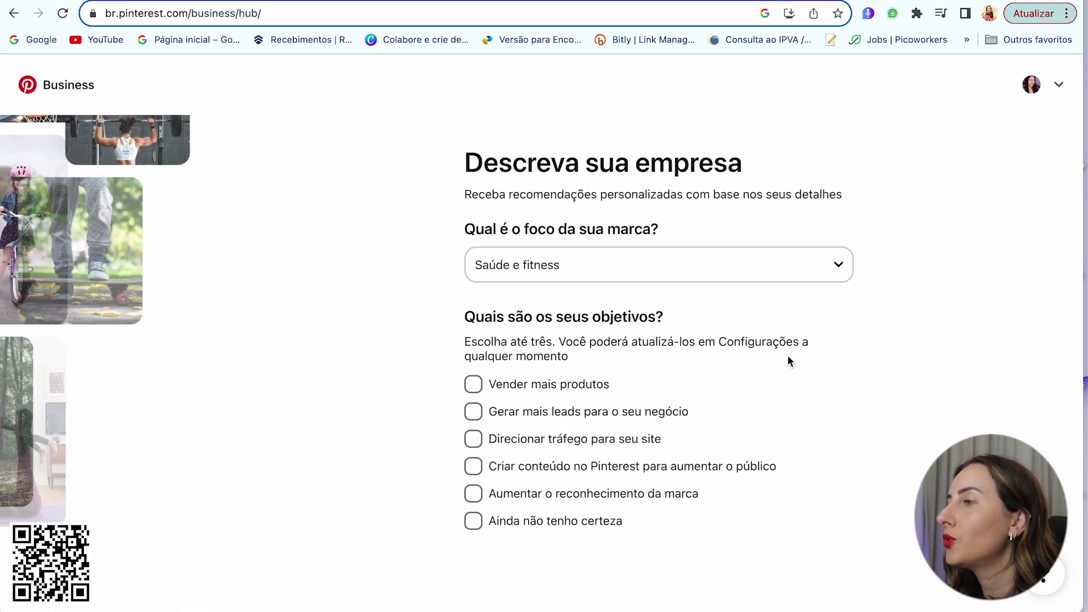
pyautogui.click(578, 391)
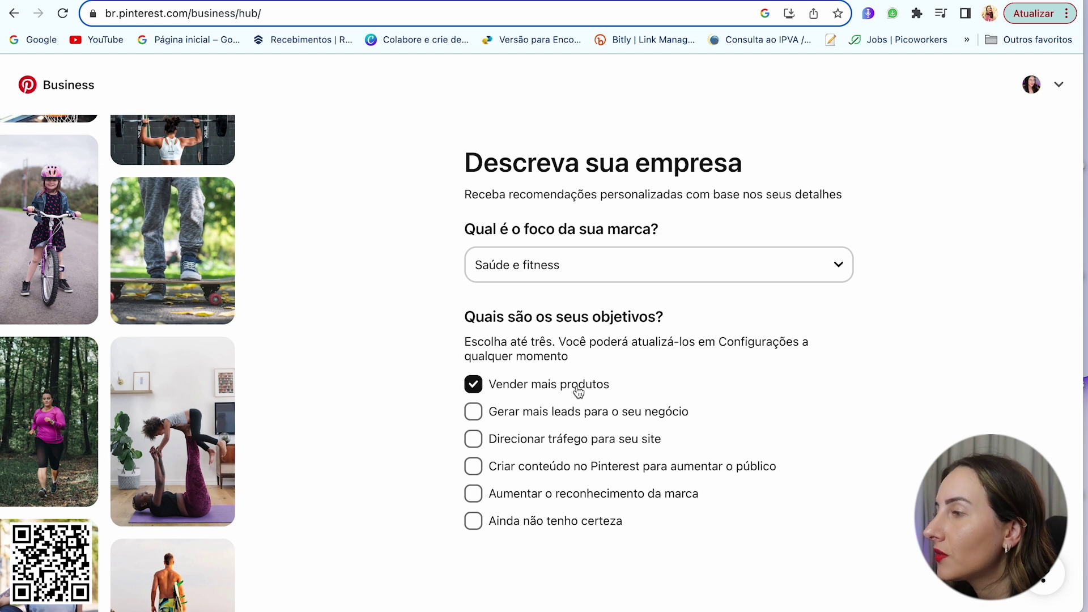
pyautogui.click(568, 414)
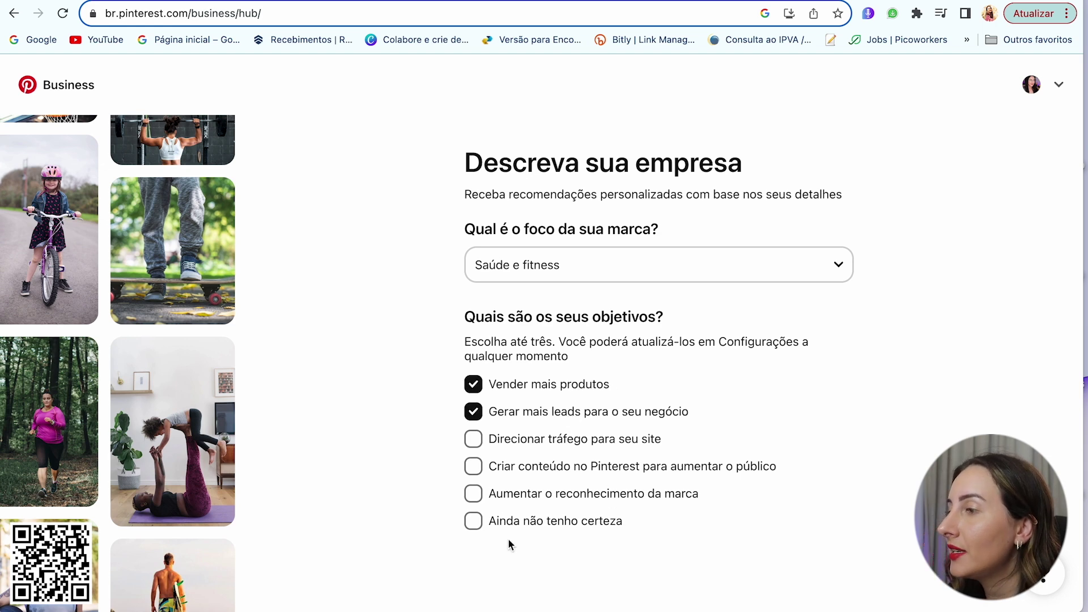
pyautogui.scroll(-2, 614, 499)
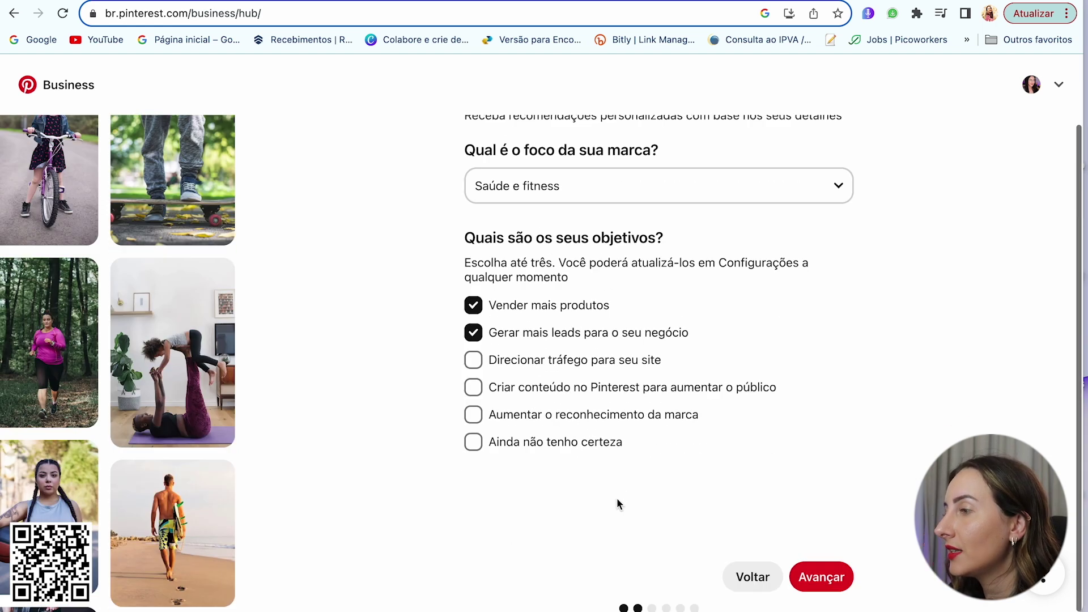
pyautogui.click(821, 577)
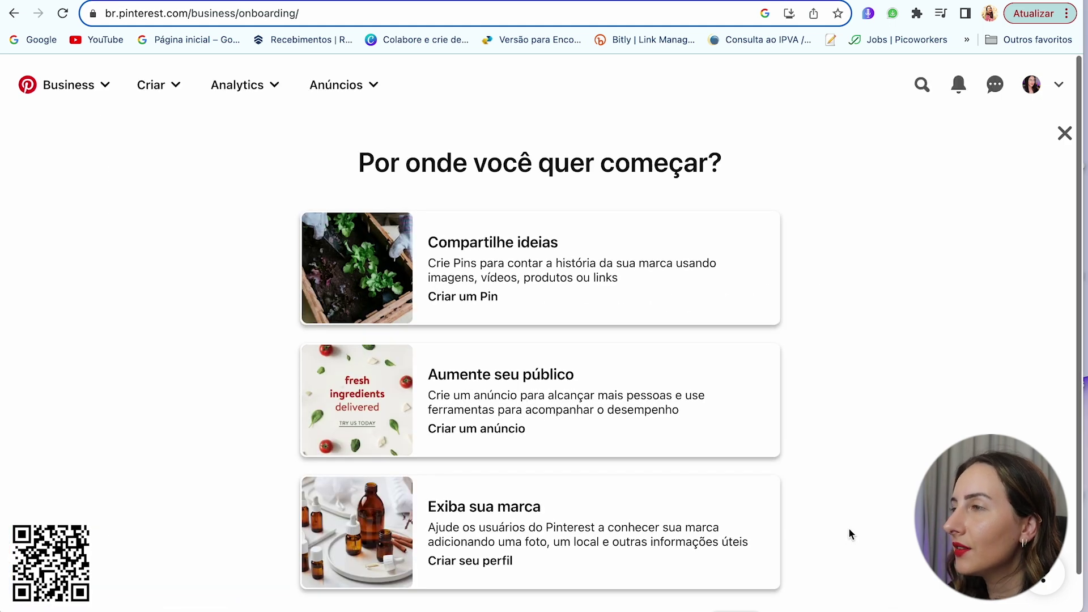
# Choose Criar um Pin as the starting point to open the Pin builder and view its fields
pyautogui.moveTo(363, 163); pyautogui.dragTo(856, 156)
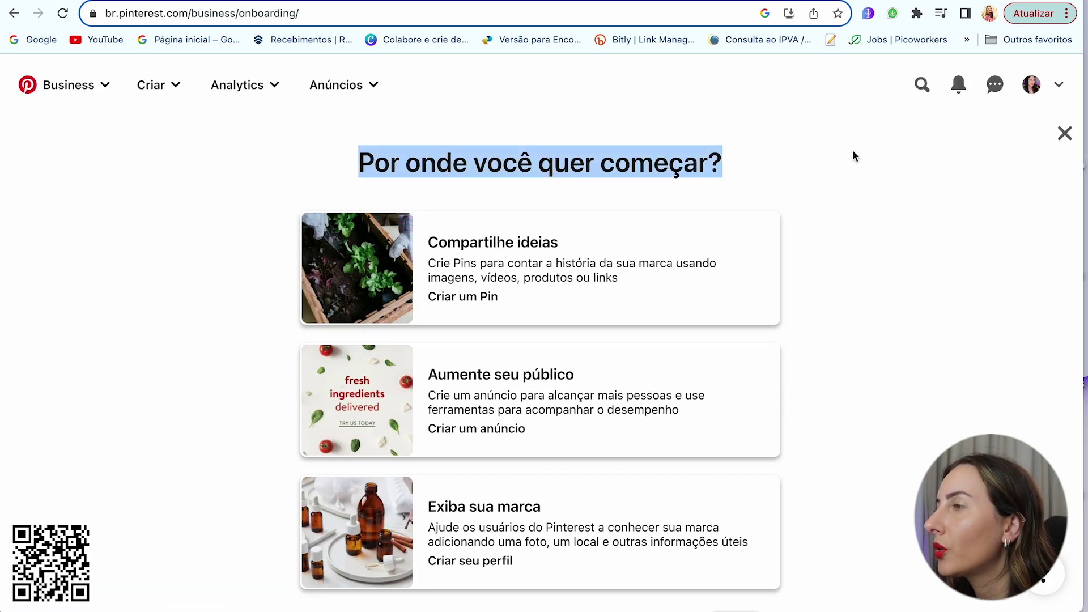
pyautogui.click(906, 272)
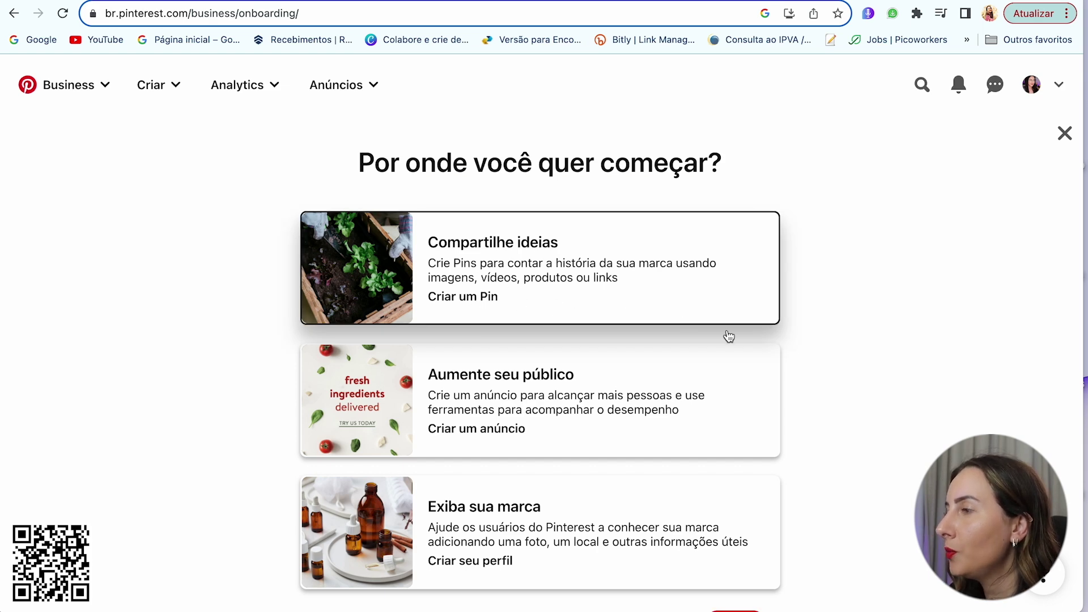
pyautogui.click(688, 321)
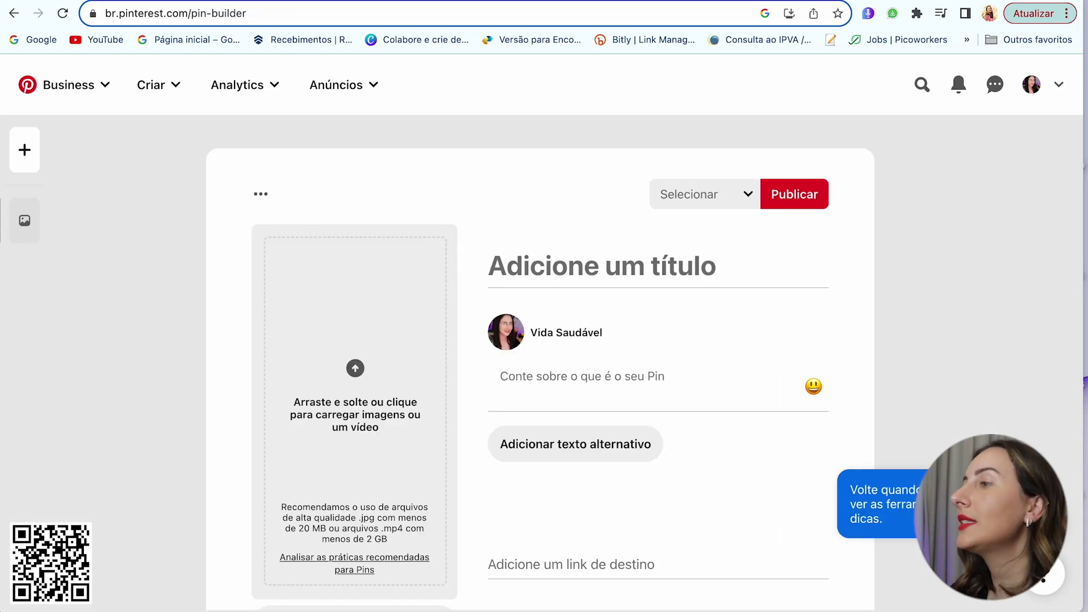
pyautogui.scroll(-3, 996, 195)
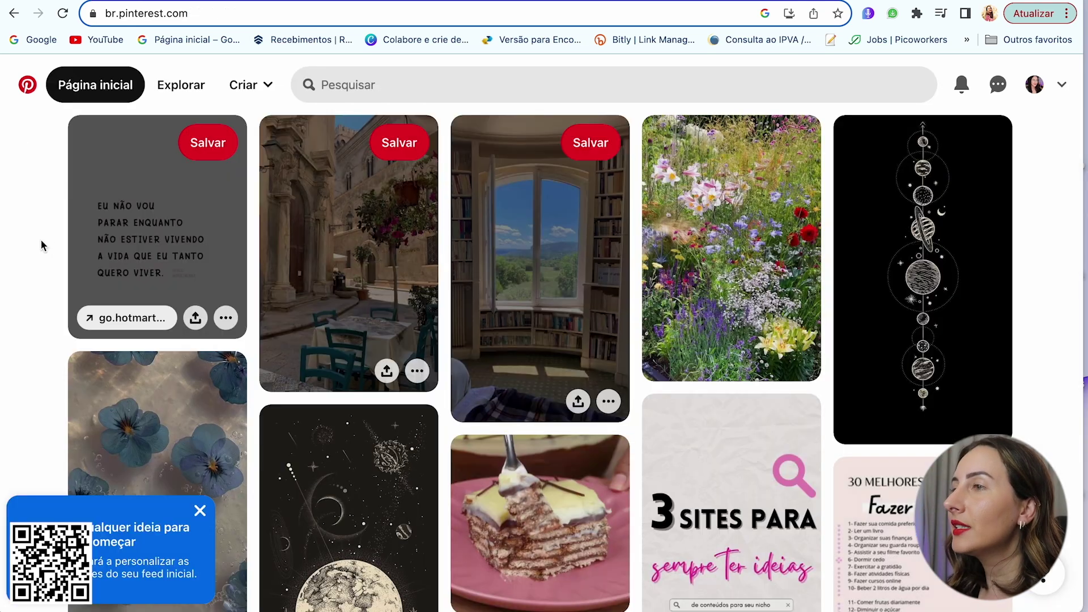
# Browse the home feed in the other Pinterest tab and search the Pins for "vitamina D"
pyautogui.scroll(-15, 507, 276)
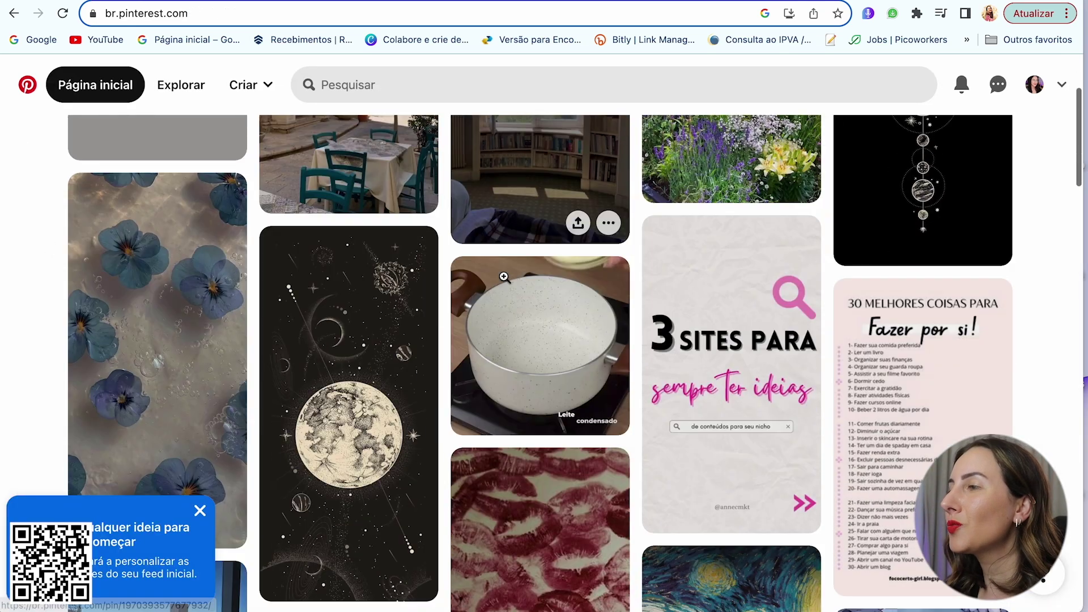
pyautogui.scroll(-8, 507, 276)
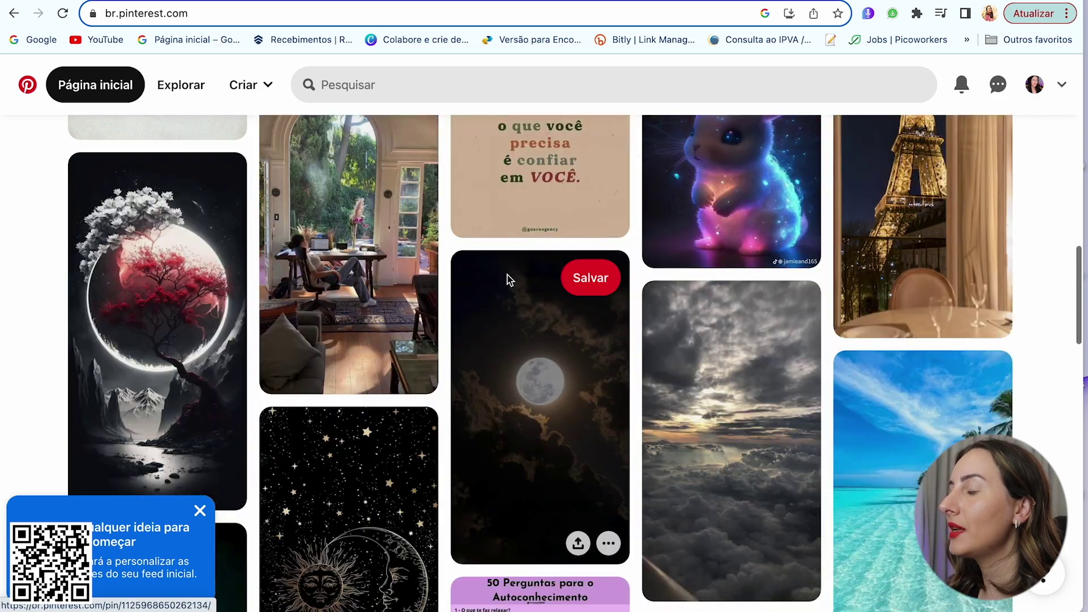
pyautogui.scroll(2, 516, 291)
pyautogui.scroll(2, 515, 292)
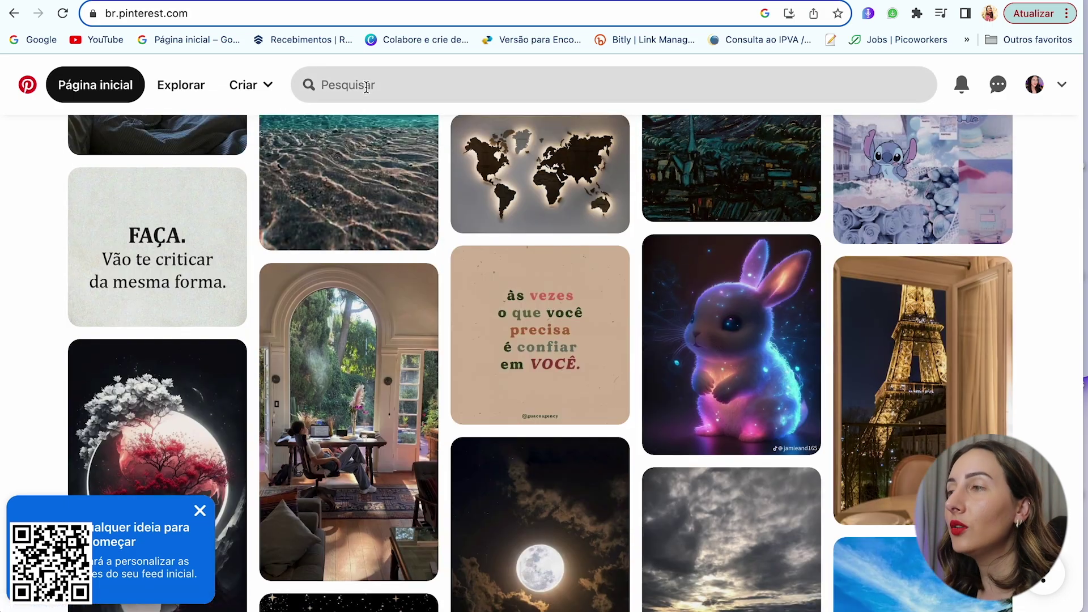
pyautogui.click(429, 84)
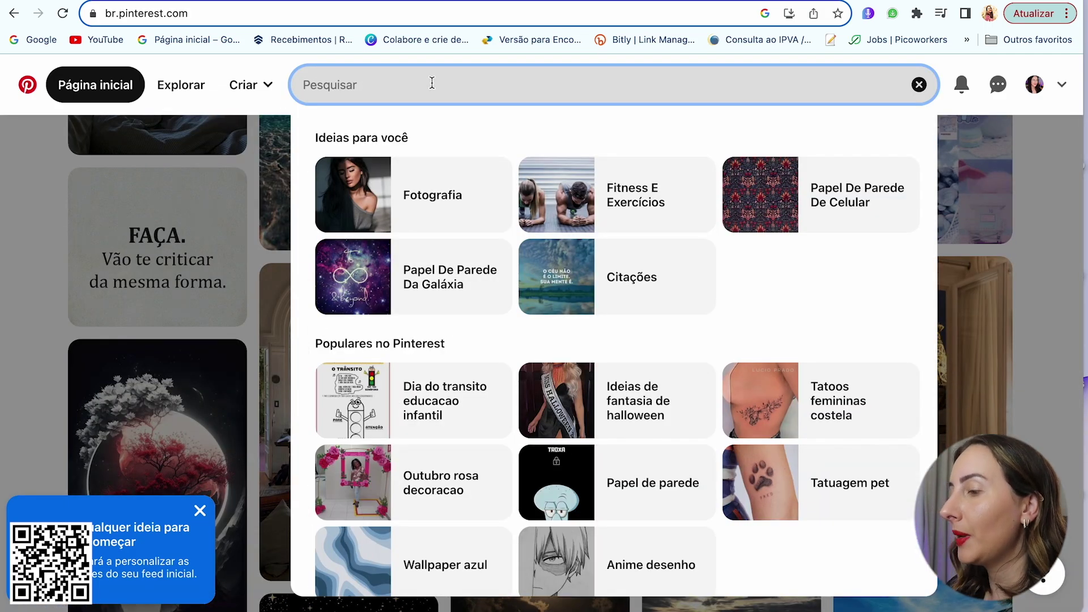
pyautogui.write('vitamina D')
pyautogui.press('Return')
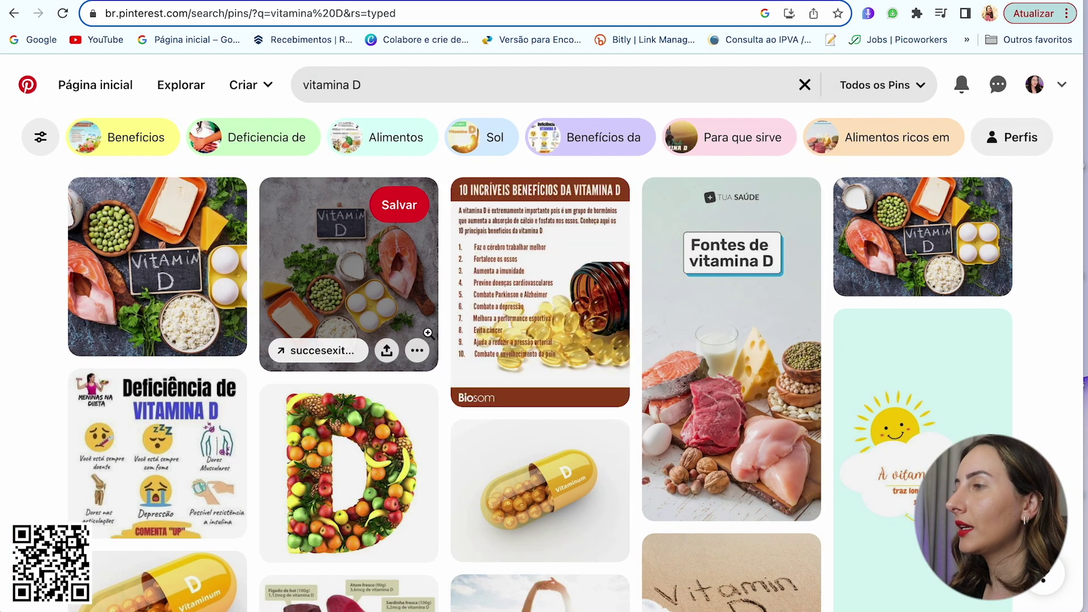
# Look over the "vitamina D" Pin results for design ideas
pyautogui.scroll(-1, 567, 454)
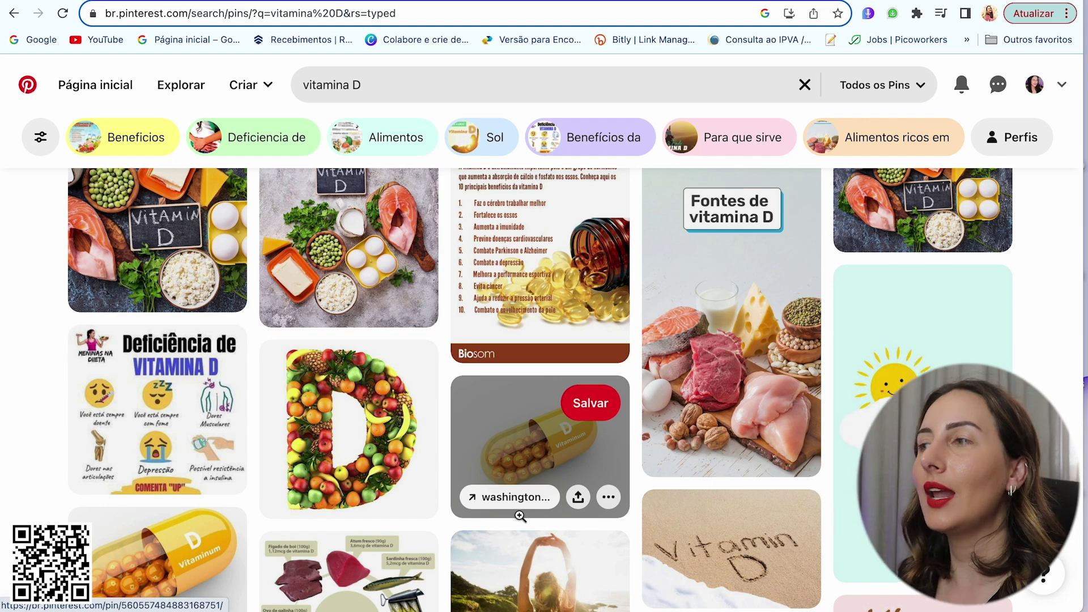
pyautogui.scroll(1, 1049, 430)
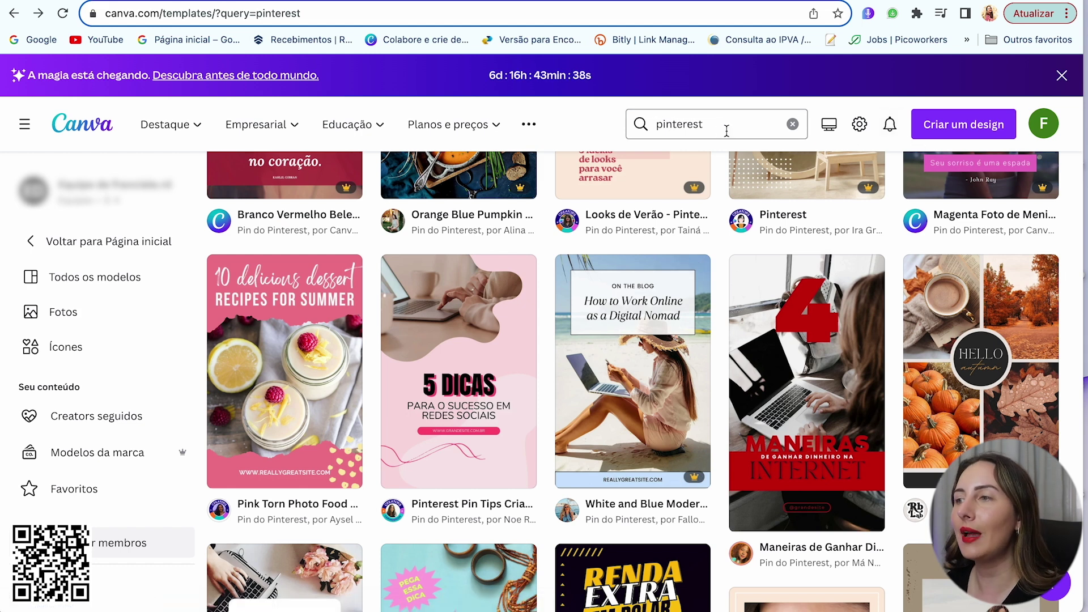
# Switch to Canva, browse the "pinterest" templates and view the 10 Benefícios Vitamina D Pin design enlarged
pyautogui.scroll(-7, 686, 357)
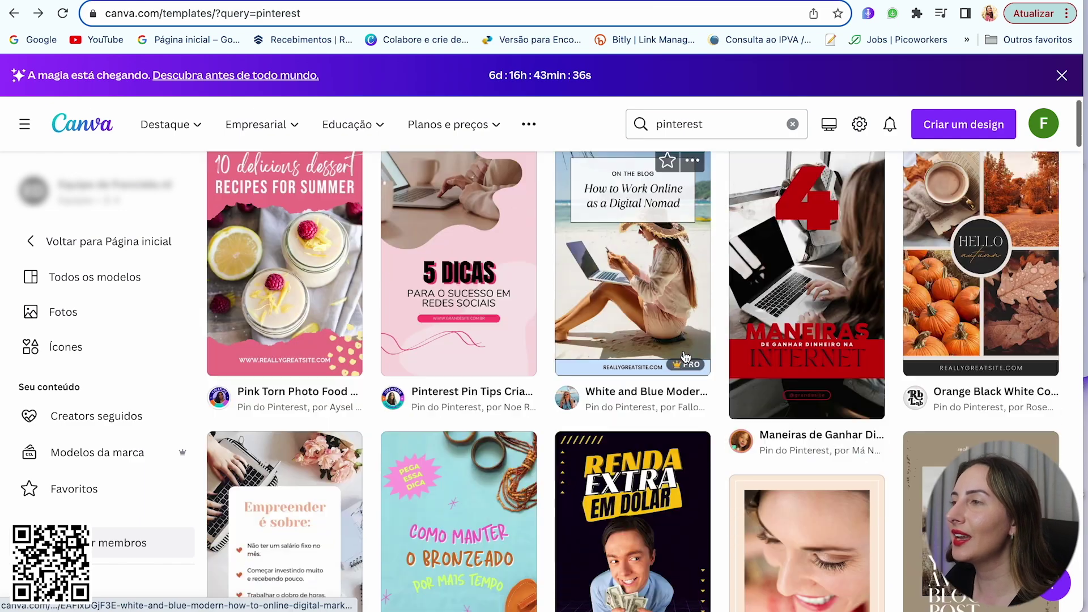
pyautogui.scroll(-3, 685, 357)
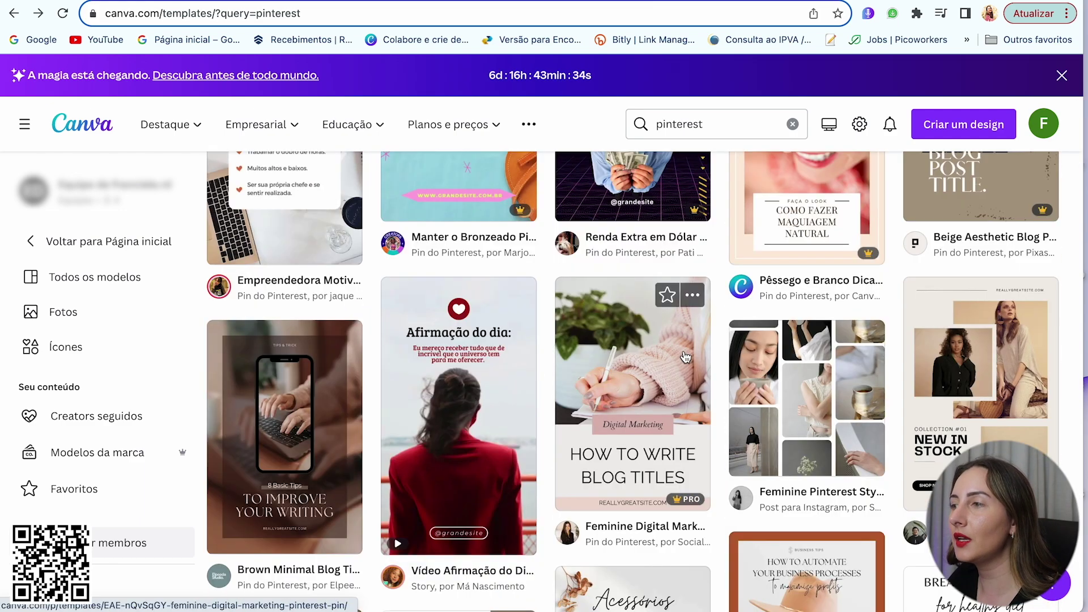
pyautogui.scroll(2, 686, 357)
pyautogui.scroll(7, 686, 357)
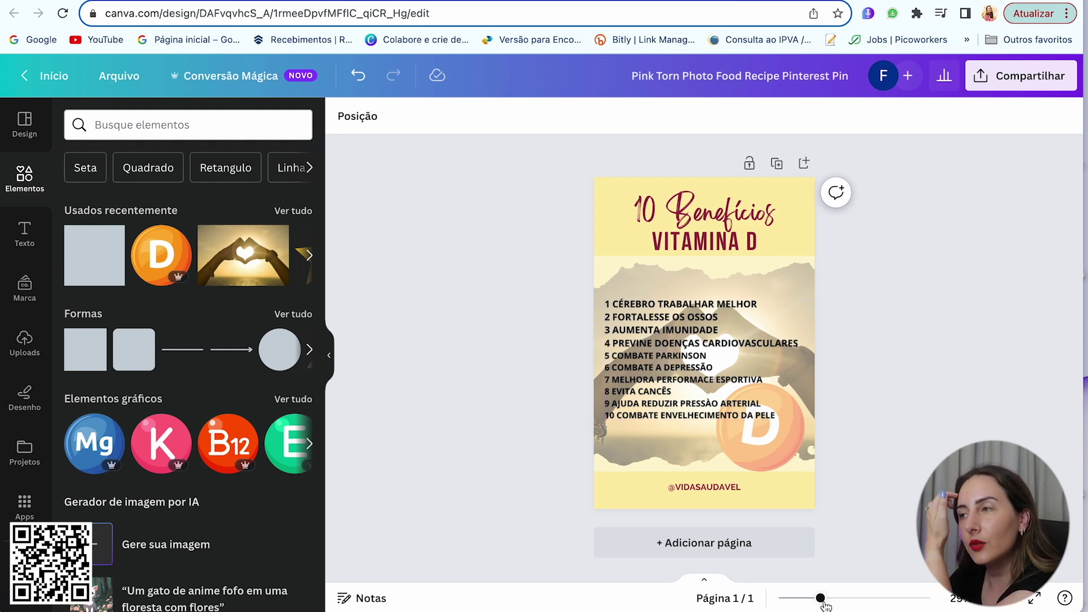
pyautogui.moveTo(825, 605); pyautogui.dragTo(831, 606)
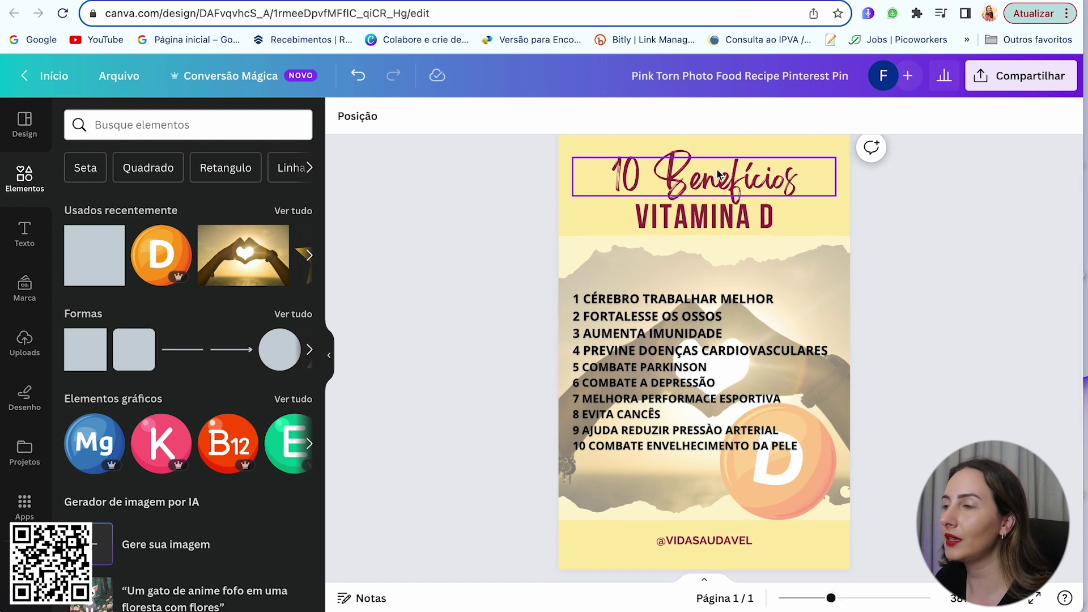
# Switch to ChatGPT and clear the unsent prompt asking for copys to sell a natural health product
pyautogui.moveTo(176, 605)
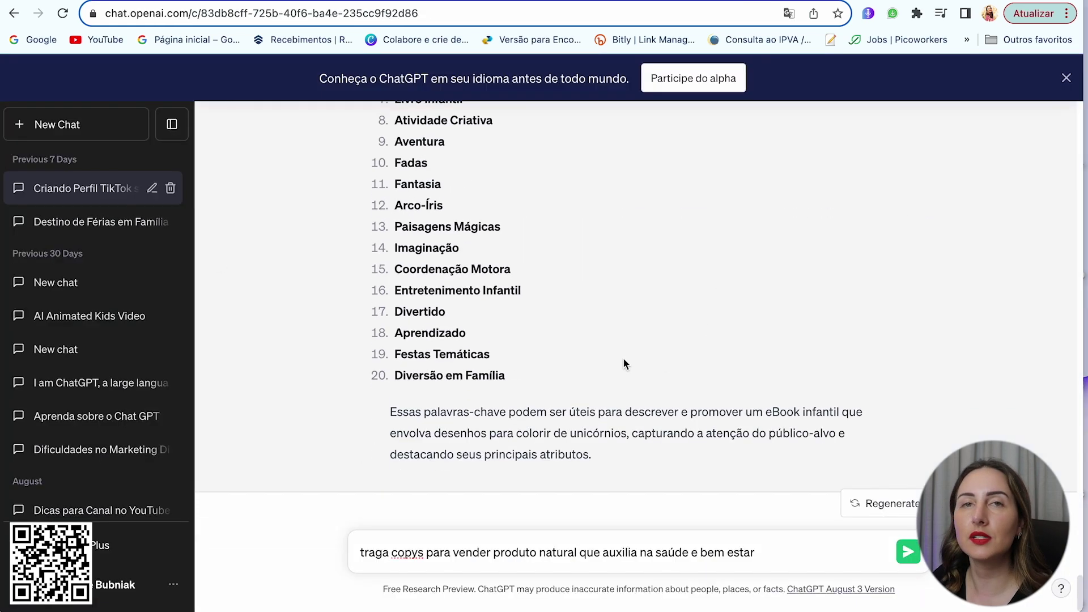
pyautogui.moveTo(819, 554); pyautogui.dragTo(319, 546)
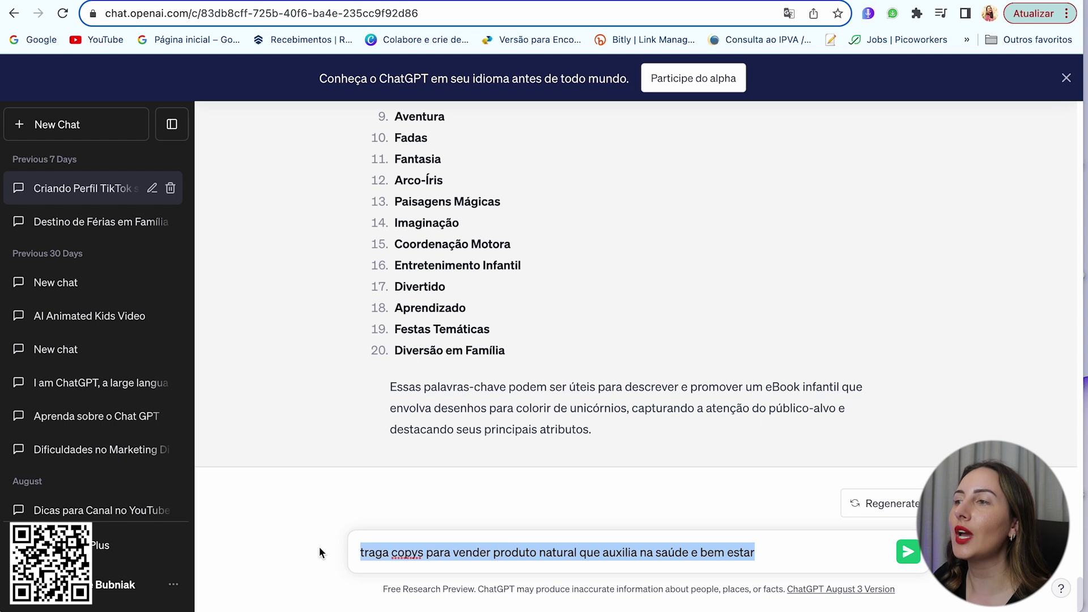
pyautogui.press('BackSpace')
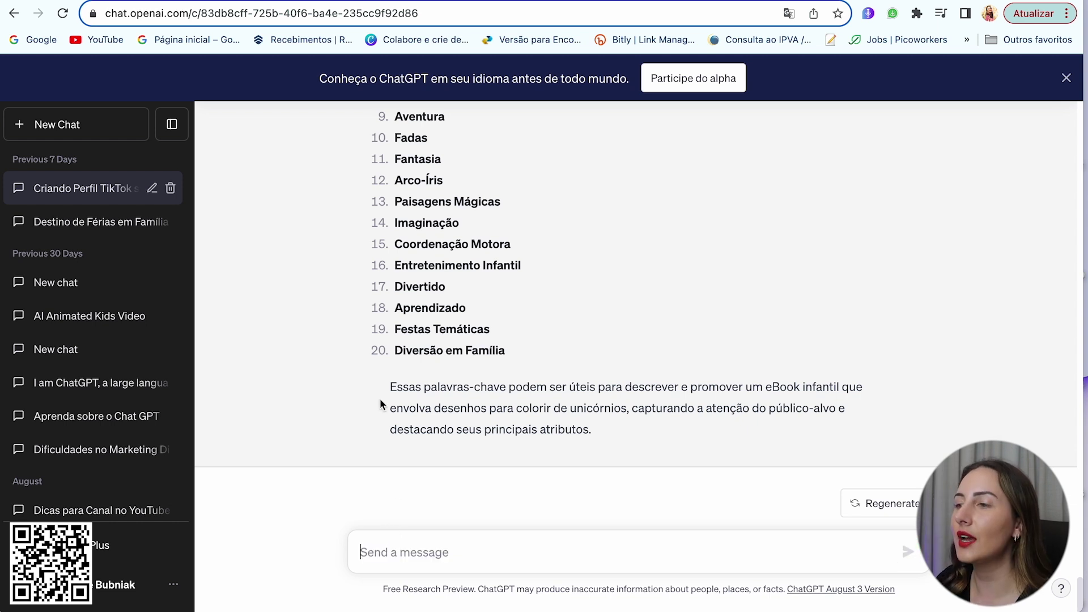
# Return to Pinterest, replace the "vitamina D" search with "saúde e bem estar" and browse the Pins
pyautogui.click(952, 1)
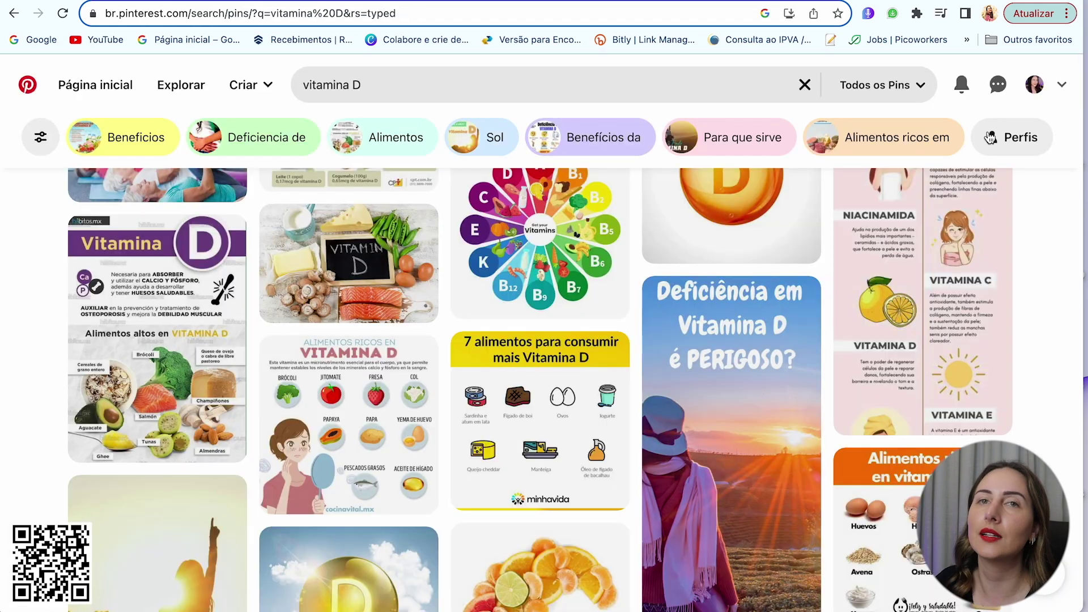
pyautogui.click(459, 91)
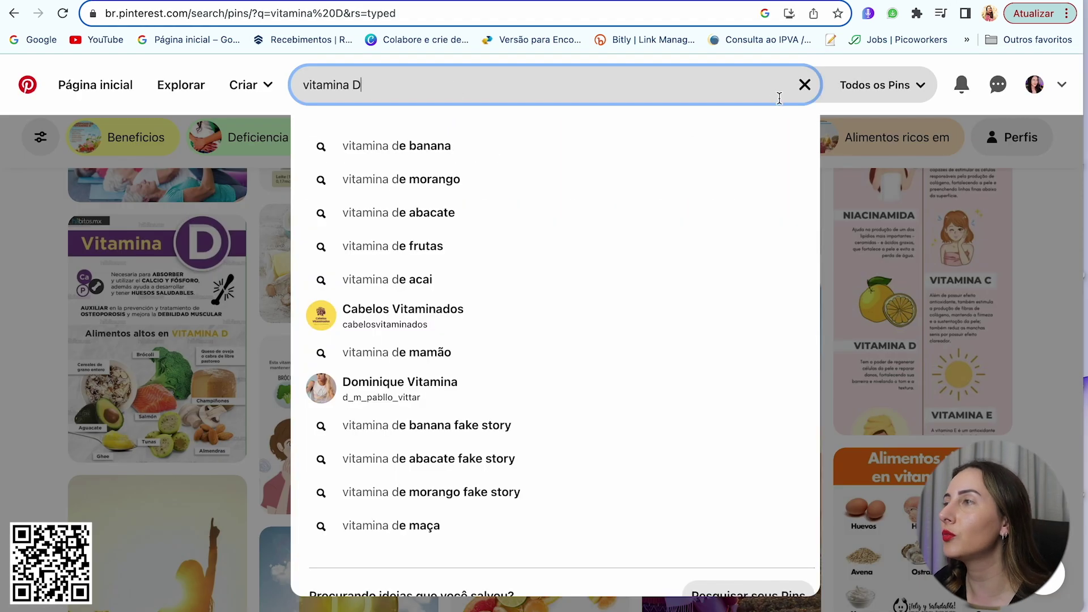
pyautogui.click(804, 86)
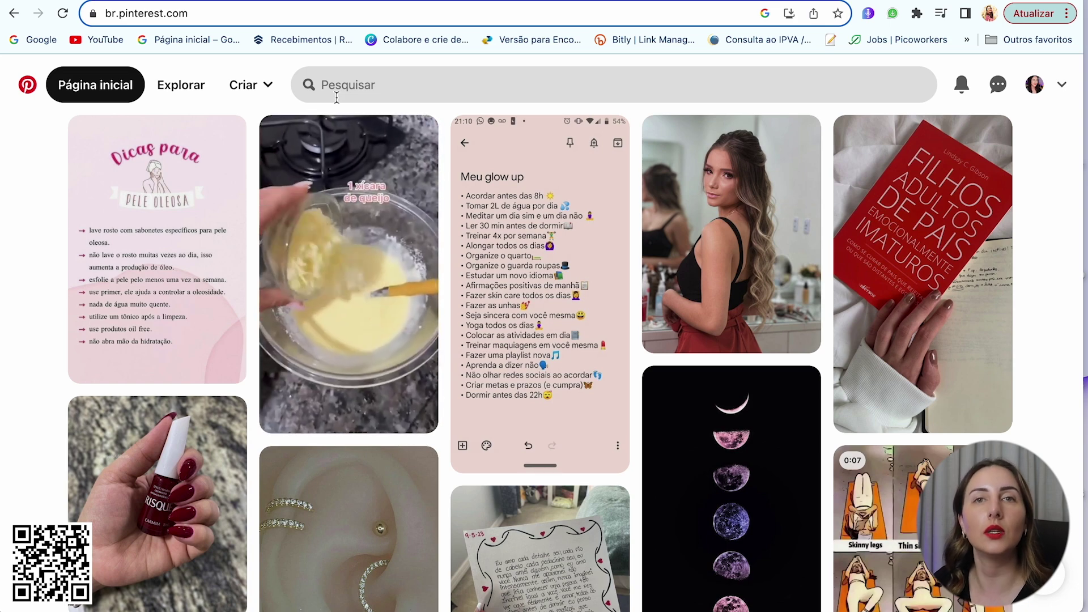
pyautogui.click(337, 97)
pyautogui.write('rot')
pyautogui.press('BackSpace')
pyautogui.press('BackSpace')
pyautogui.press('BackSpace')
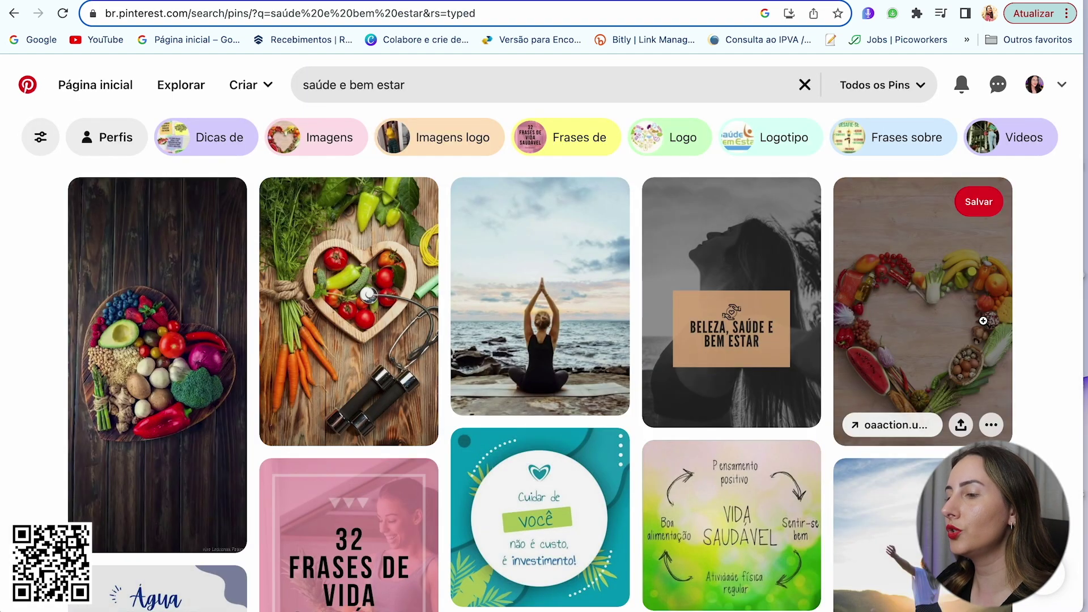
pyautogui.scroll(-13, 986, 323)
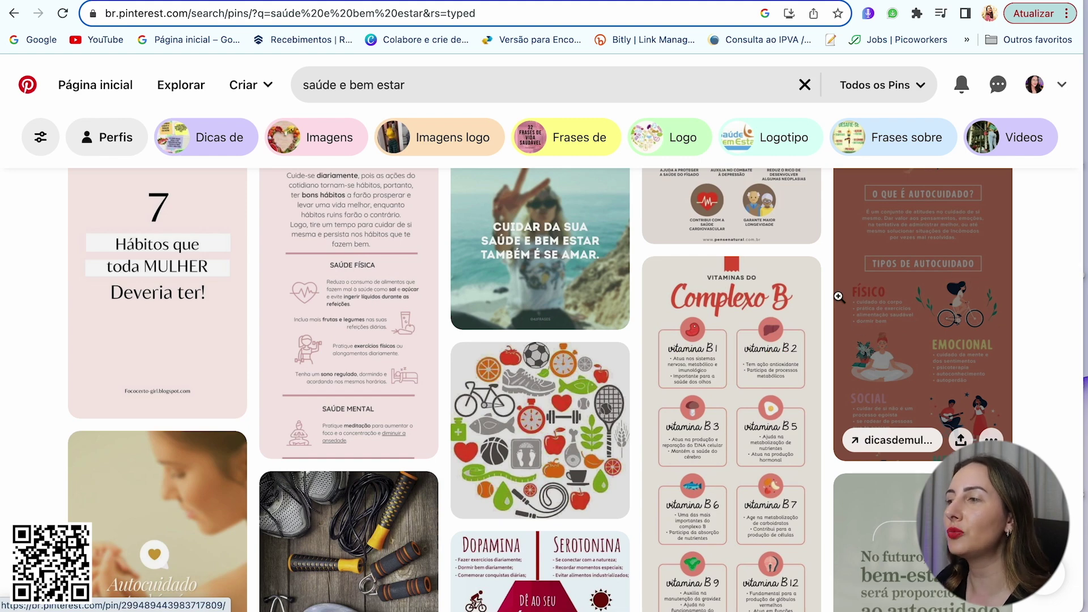
# Switch to Canva and download the 10 Benefícios Vitamina D Pin design as a JPG
pyautogui.click(782, 3)
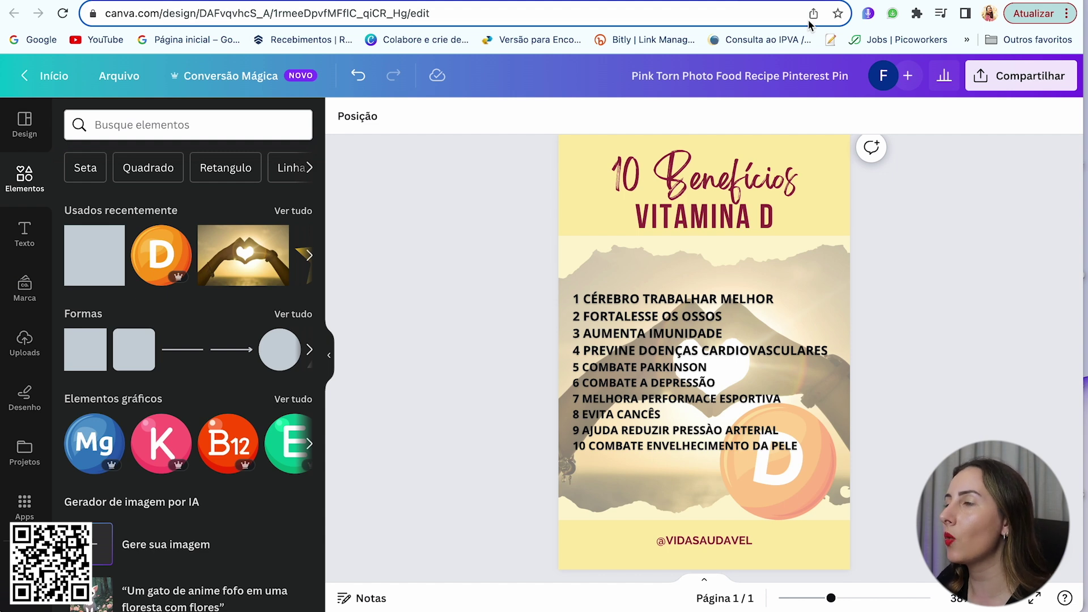
pyautogui.click(989, 89)
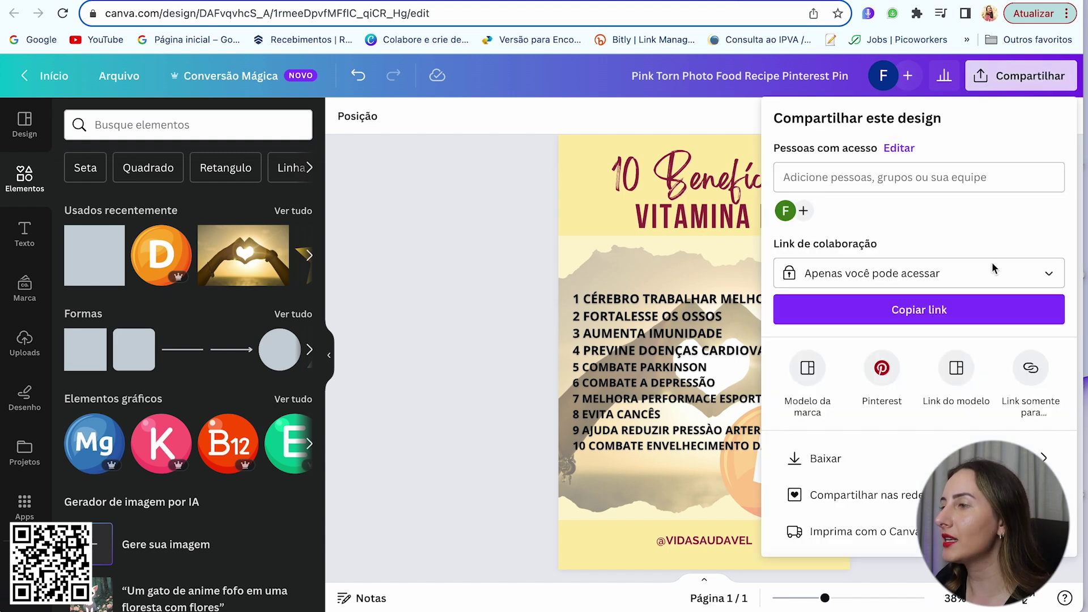
pyautogui.click(874, 453)
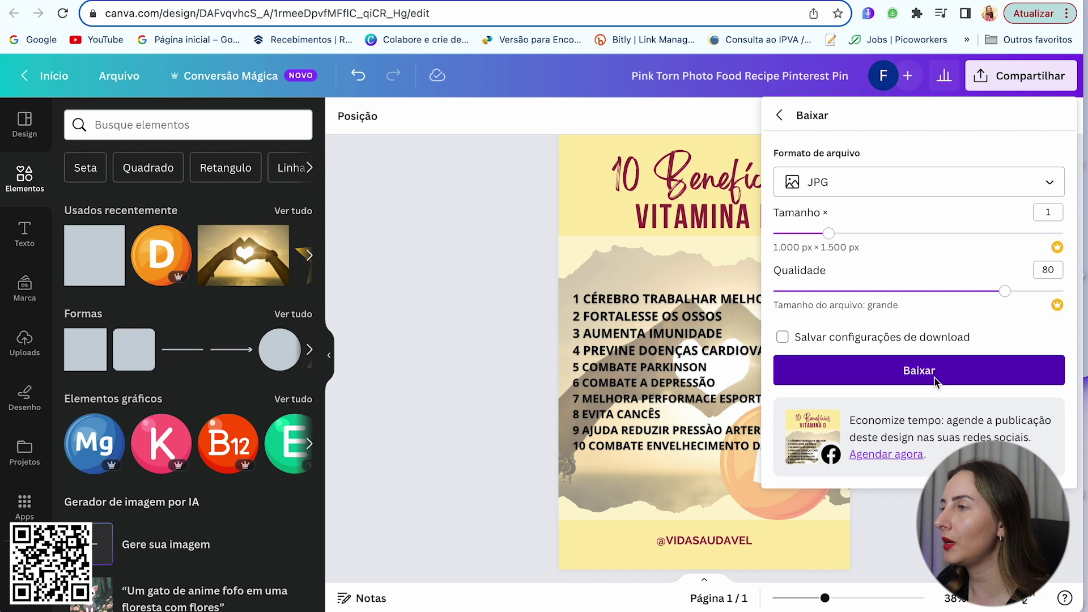
pyautogui.click(938, 374)
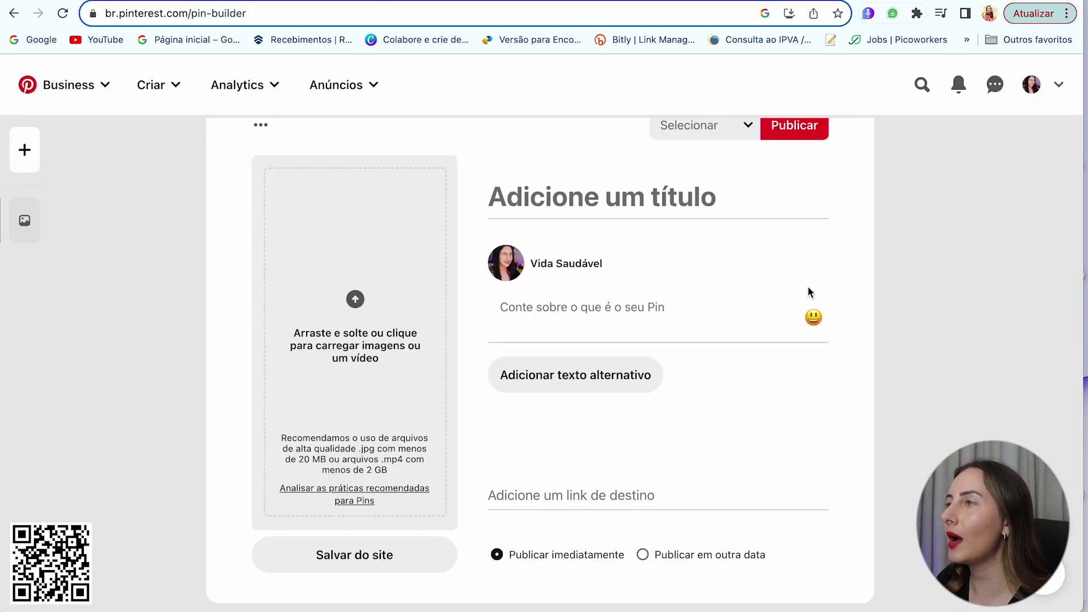
# In the Pinterest Pin builder, upload the downloaded 10 Benefícios Vitamina D image from the Downloads folder
pyautogui.scroll(1, 164, 299)
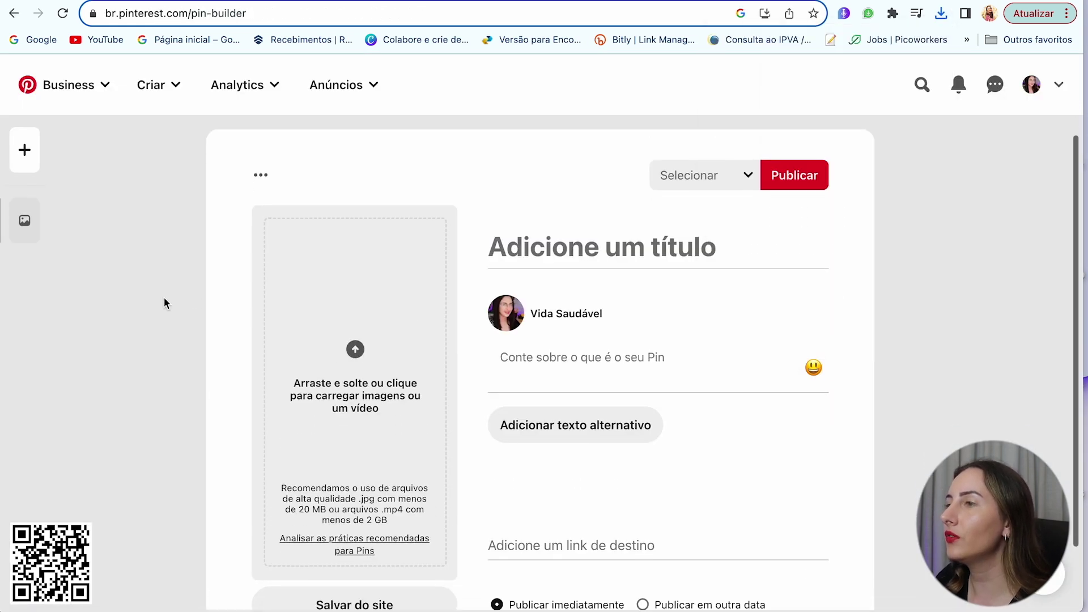
pyautogui.scroll(-1, 164, 298)
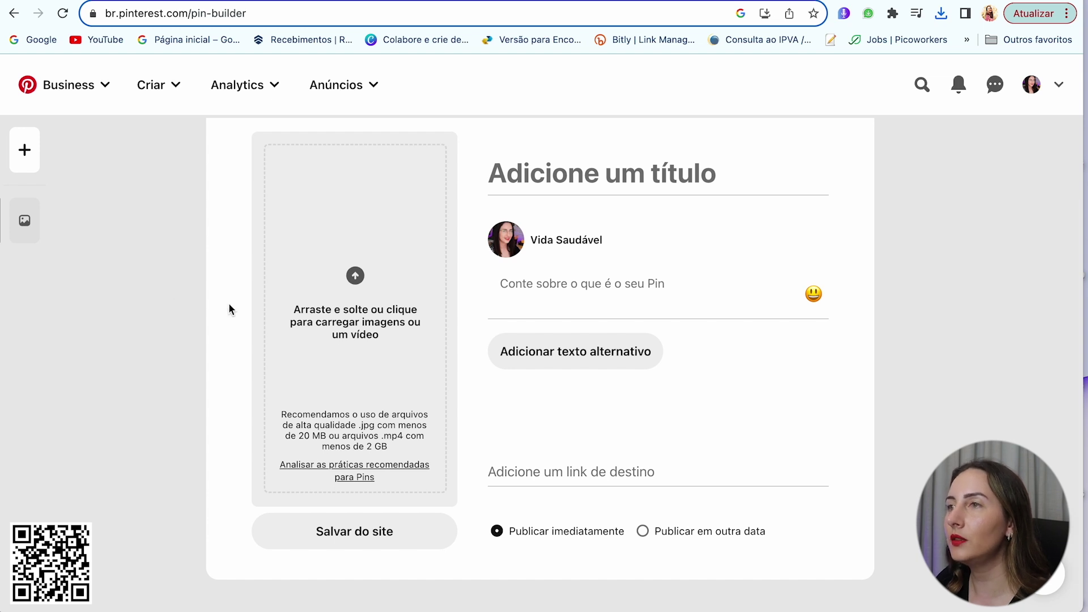
pyautogui.click(355, 281)
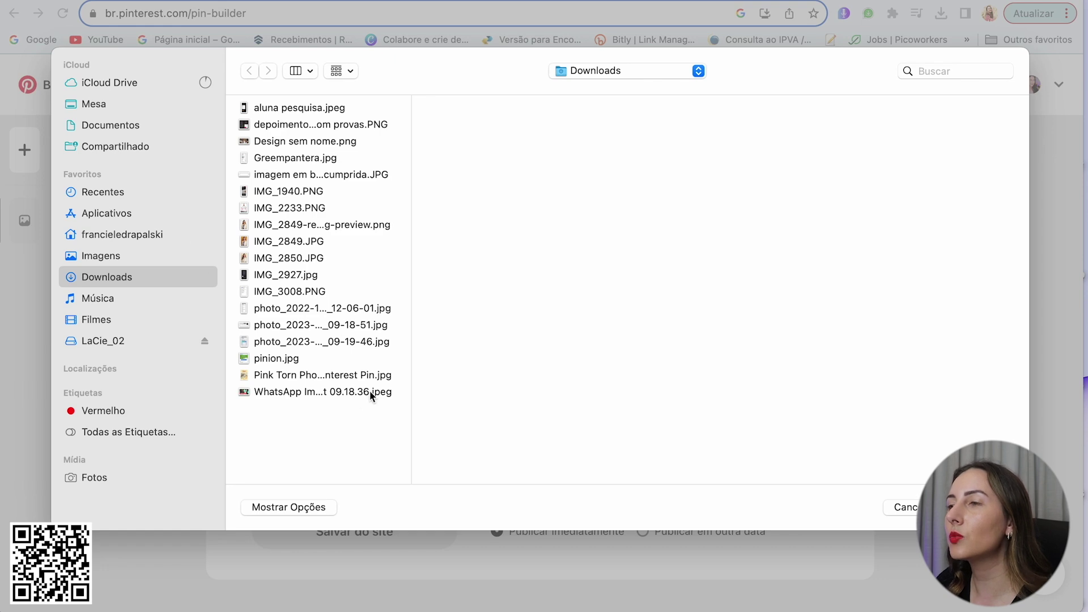
pyautogui.doubleClick(329, 127)
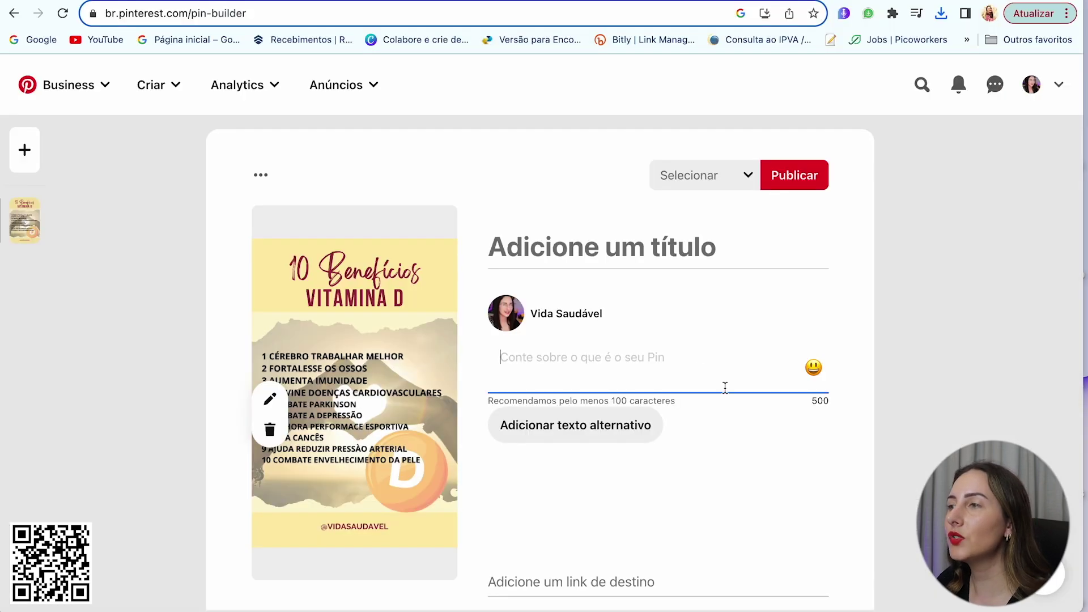
# Title the Pin "Importância da Vitamina D: A Chave para uma Vida Saudável e Feliz"
pyautogui.scroll(-1, 762, 448)
pyautogui.scroll(-1, 763, 445)
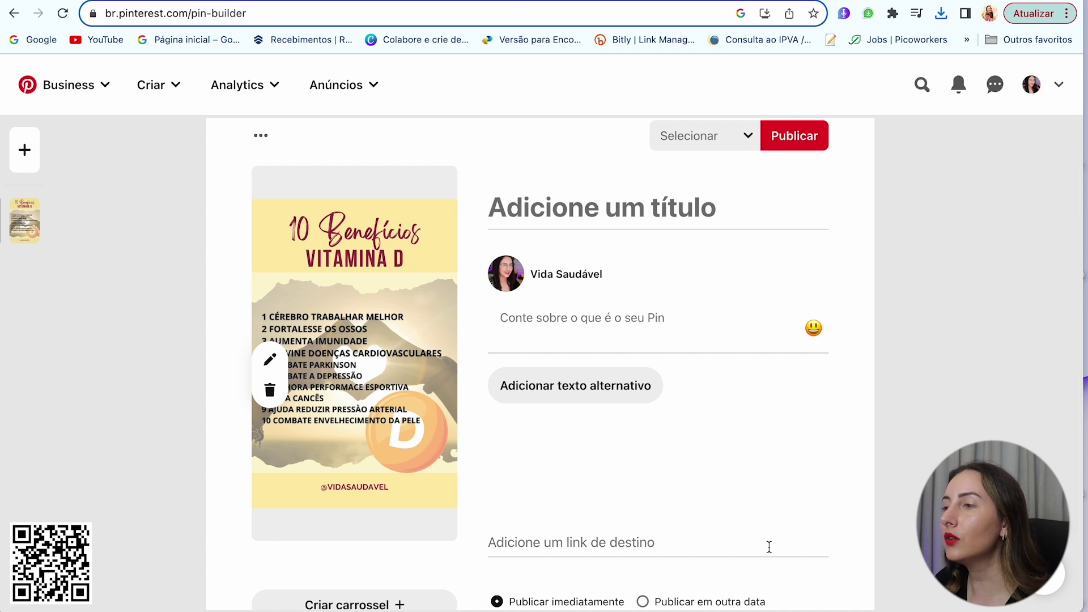
pyautogui.scroll(2, 772, 519)
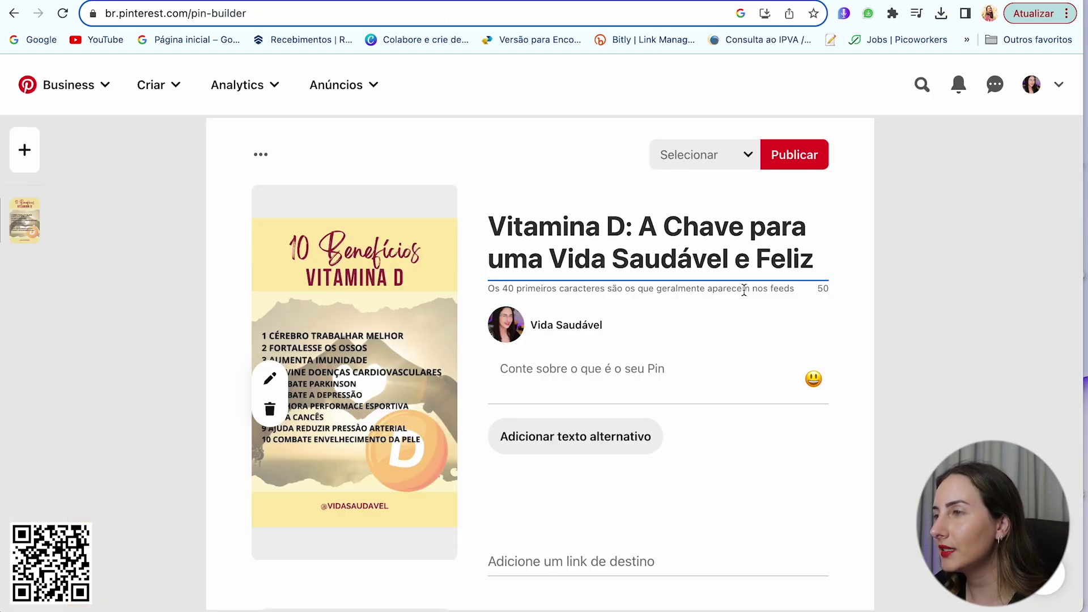
pyautogui.click(491, 221)
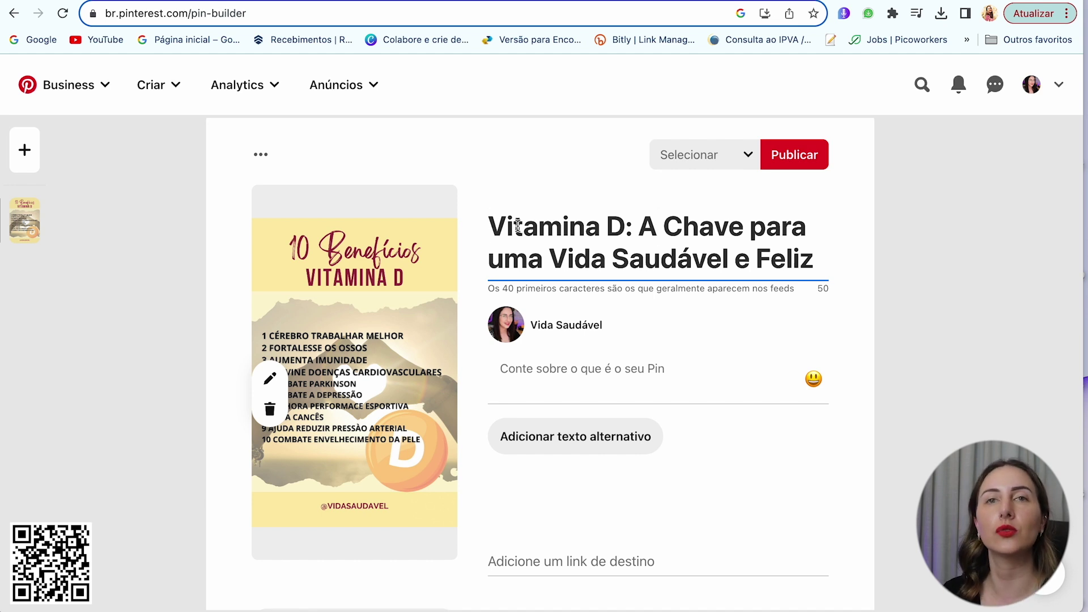
pyautogui.write('Impor')
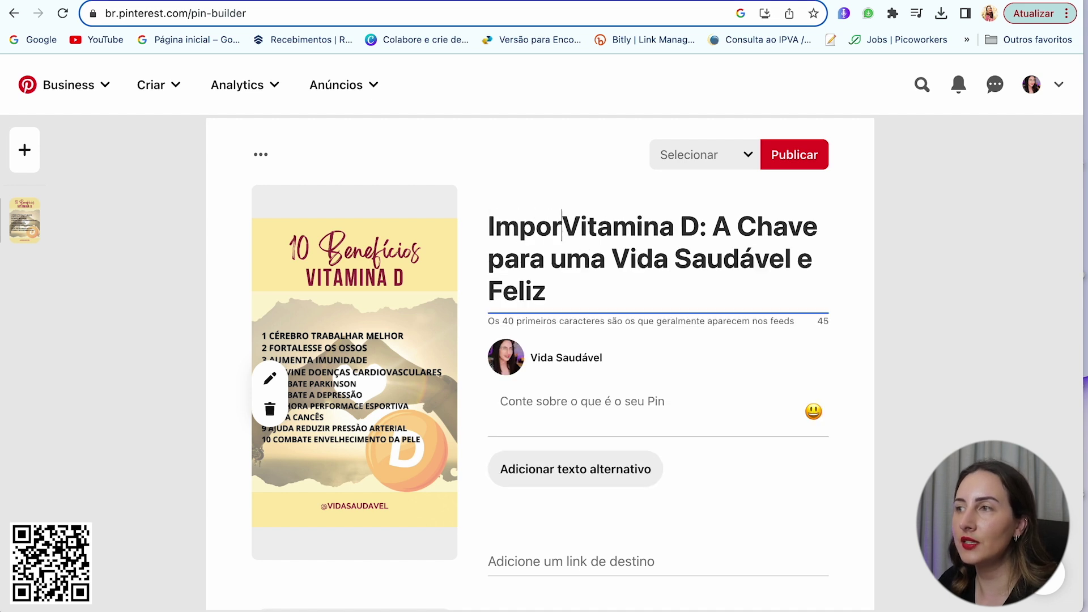
pyautogui.write('tância da')
pyautogui.doubleClick(639, 226)
pyautogui.click(639, 227)
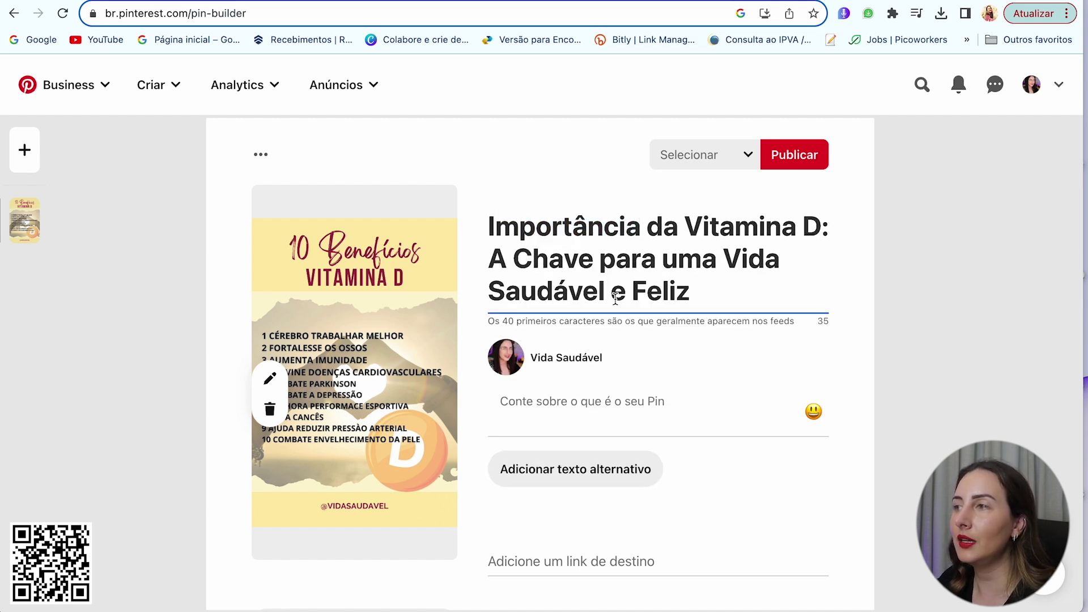
# Paste a Pin description covering vitamin D's role in bone, immune, cardiovascular and emotional health, and go to the alternative text
pyautogui.scroll(-2, 640, 227)
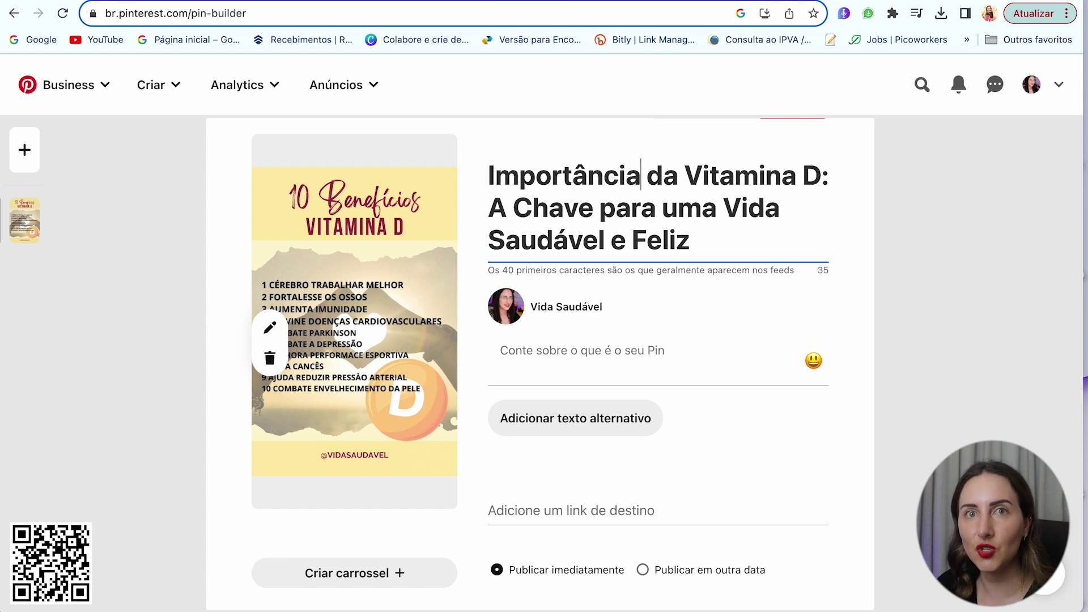
pyautogui.click(710, 357)
pyautogui.hotkey('ctrl', 'v')
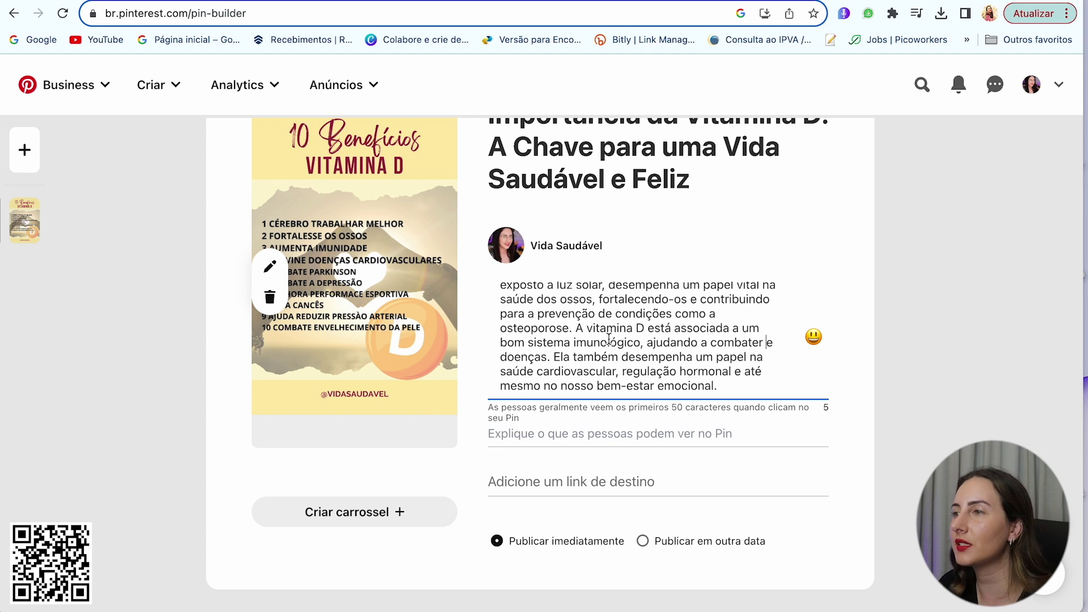
pyautogui.scroll(-1, 609, 338)
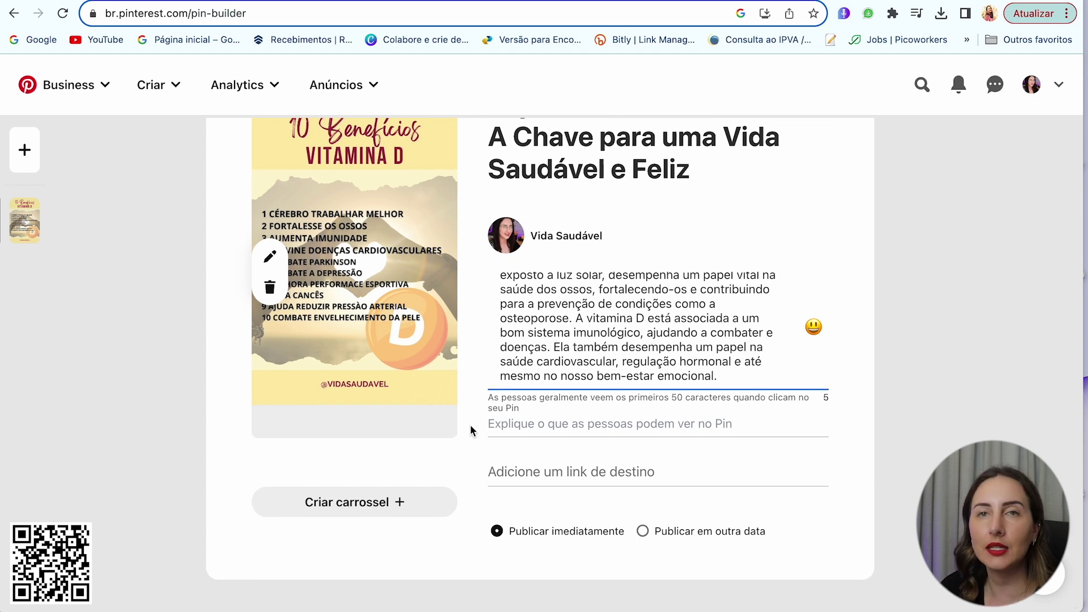
pyautogui.click(506, 429)
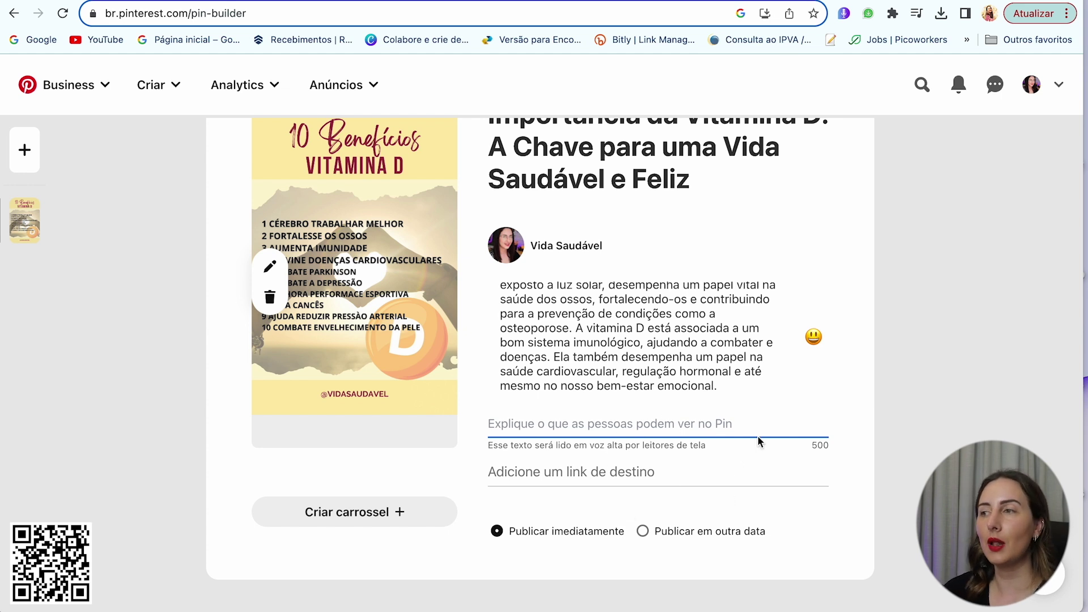
# On the TopTherm site, open the Vitamina D supplement category and get its page address for the Pin's destination link
pyautogui.click(567, 470)
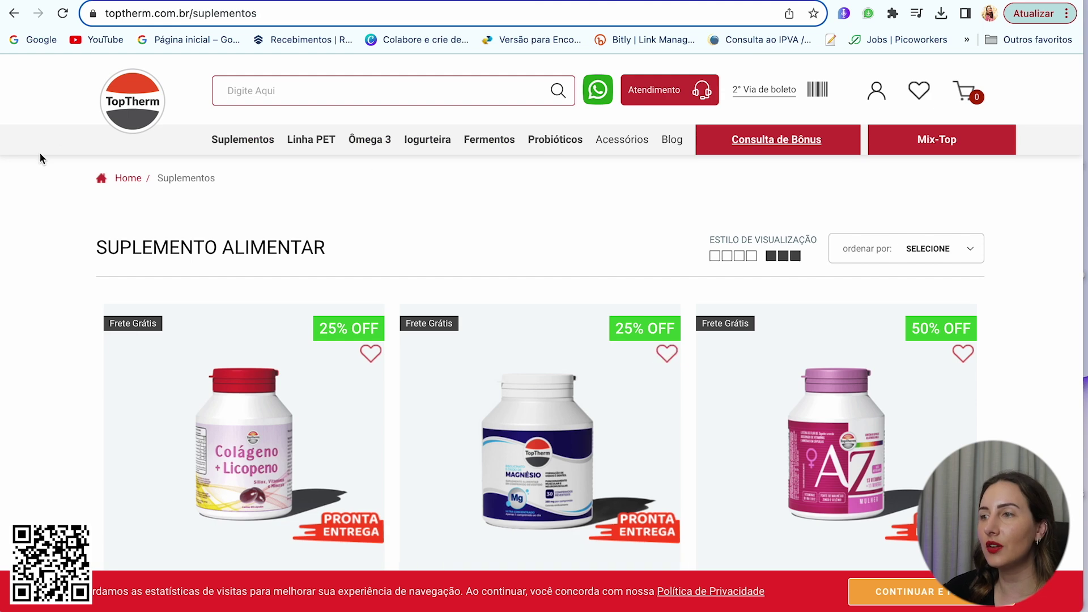
pyautogui.moveTo(247, 139)
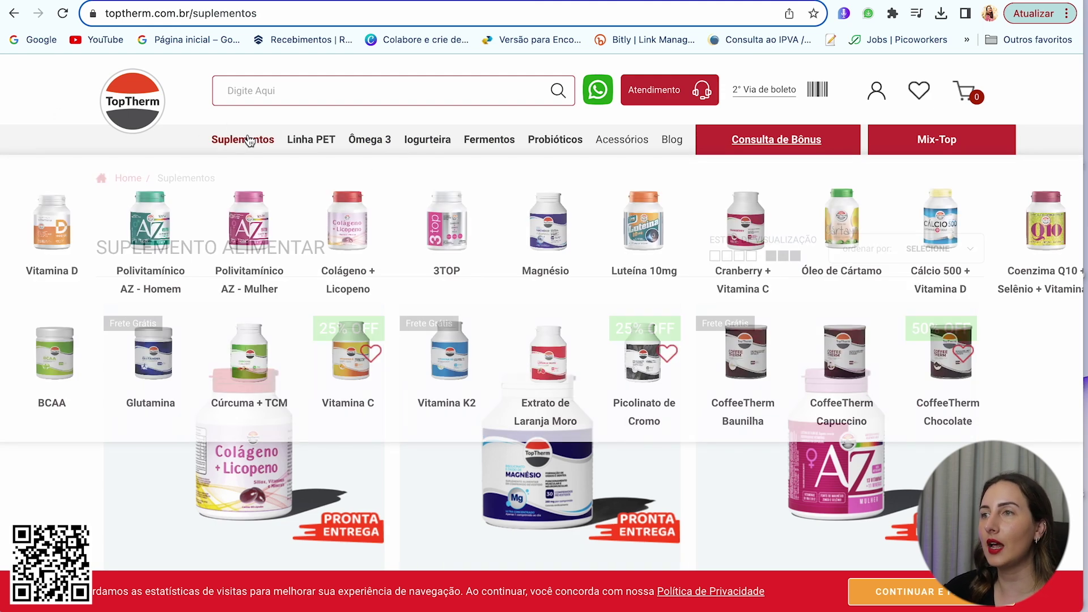
pyautogui.click(66, 217)
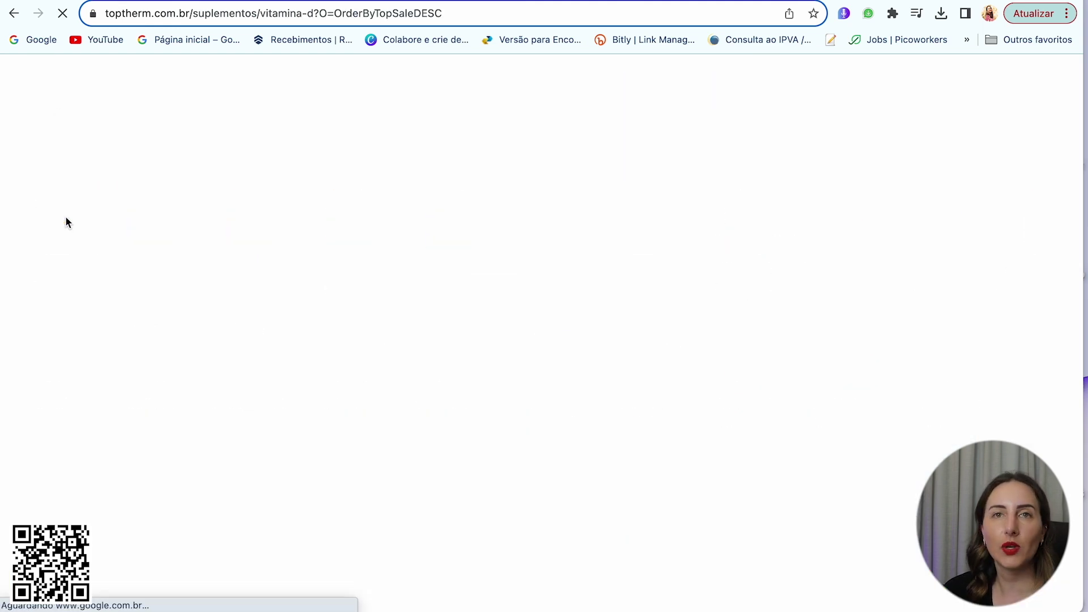
pyautogui.click(473, 19)
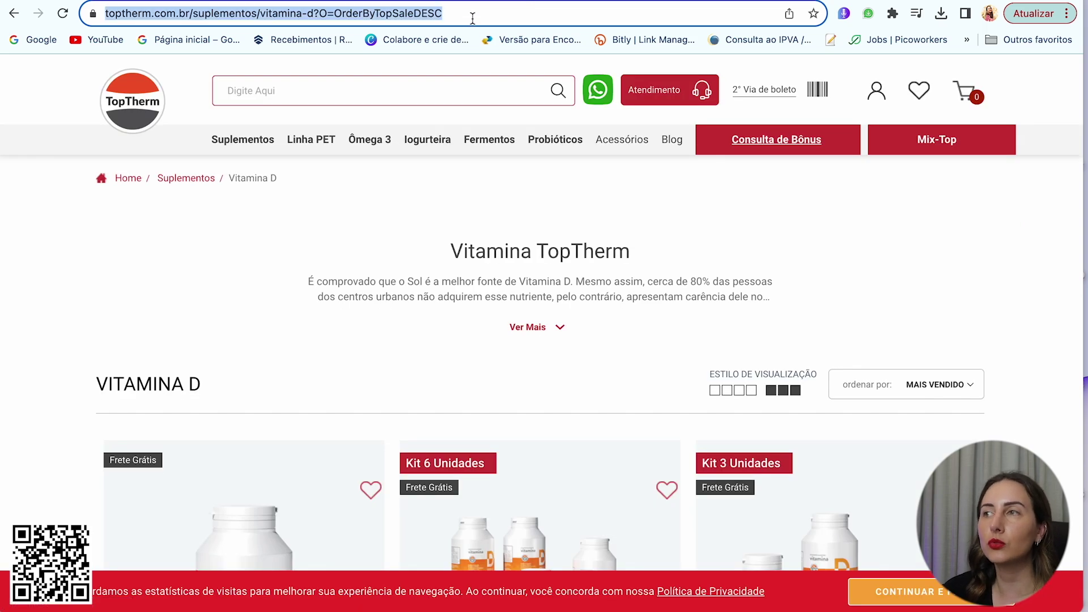
pyautogui.scroll(-6, 776, 107)
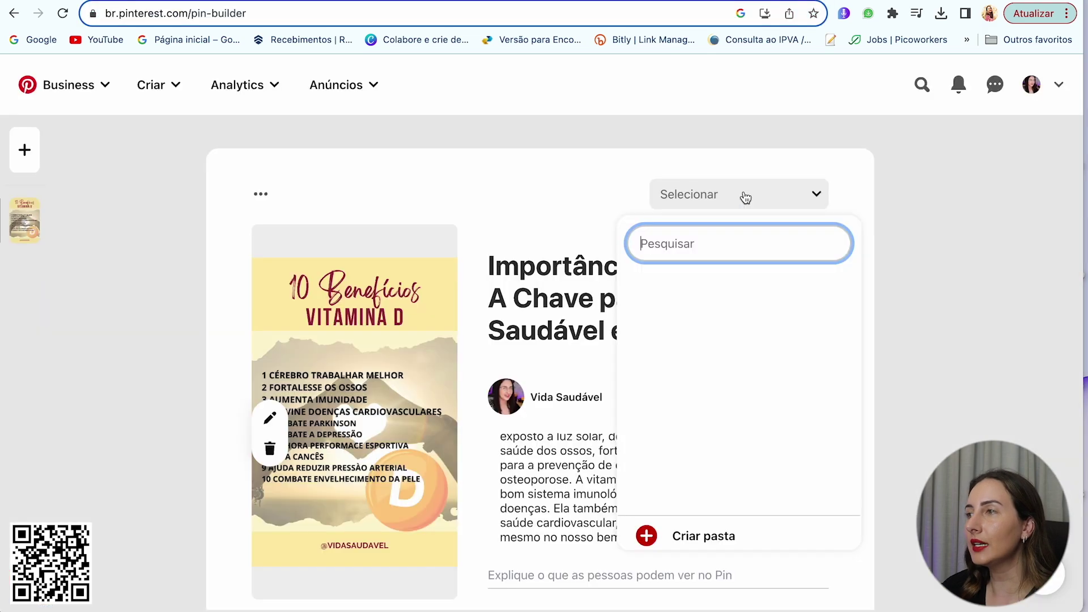
# Create a new non-secret board named "Saúde e Vitamina D" for the Pin
pyautogui.click(686, 536)
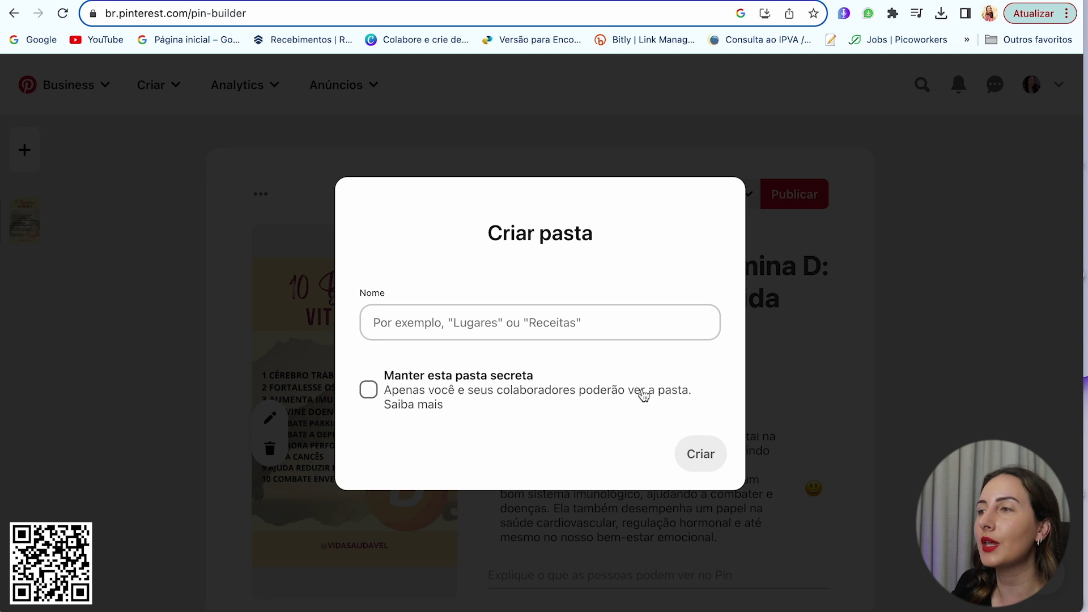
pyautogui.click(648, 331)
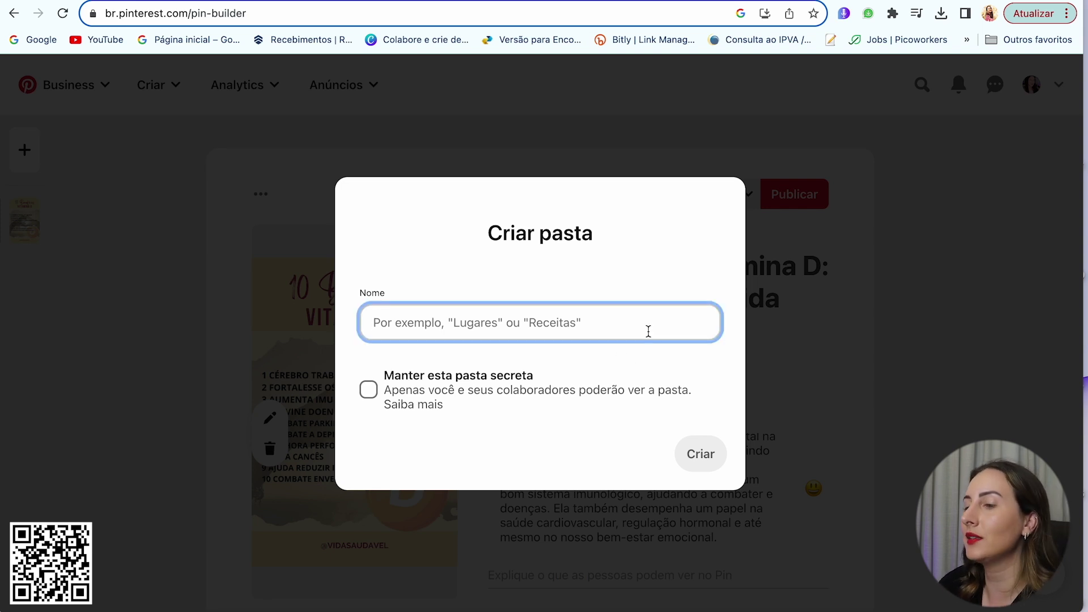
pyautogui.write('Vitamina D')
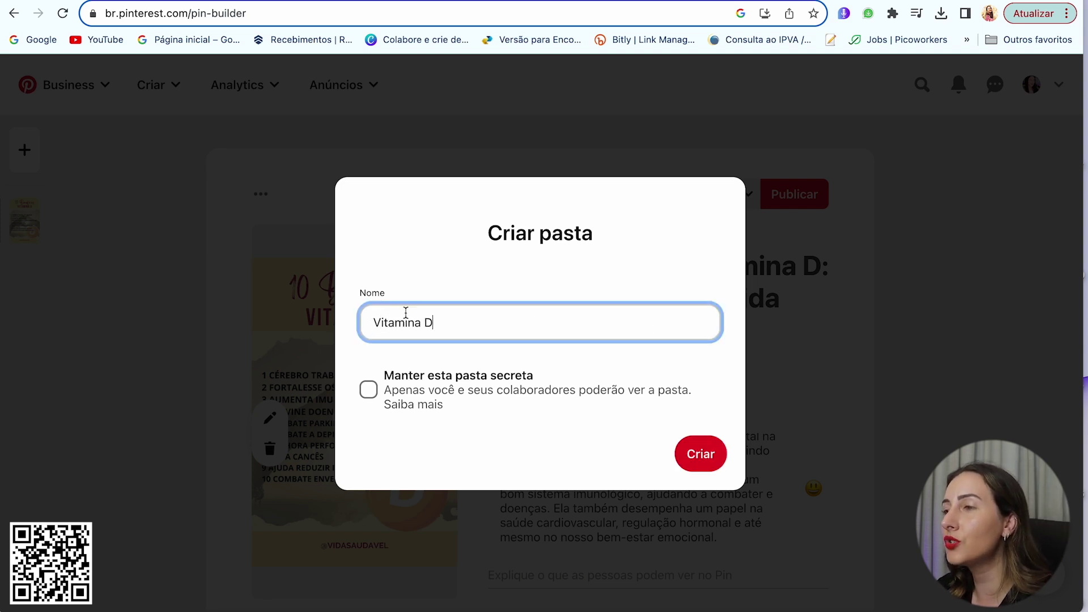
pyautogui.click(374, 322)
pyautogui.write('Saud')
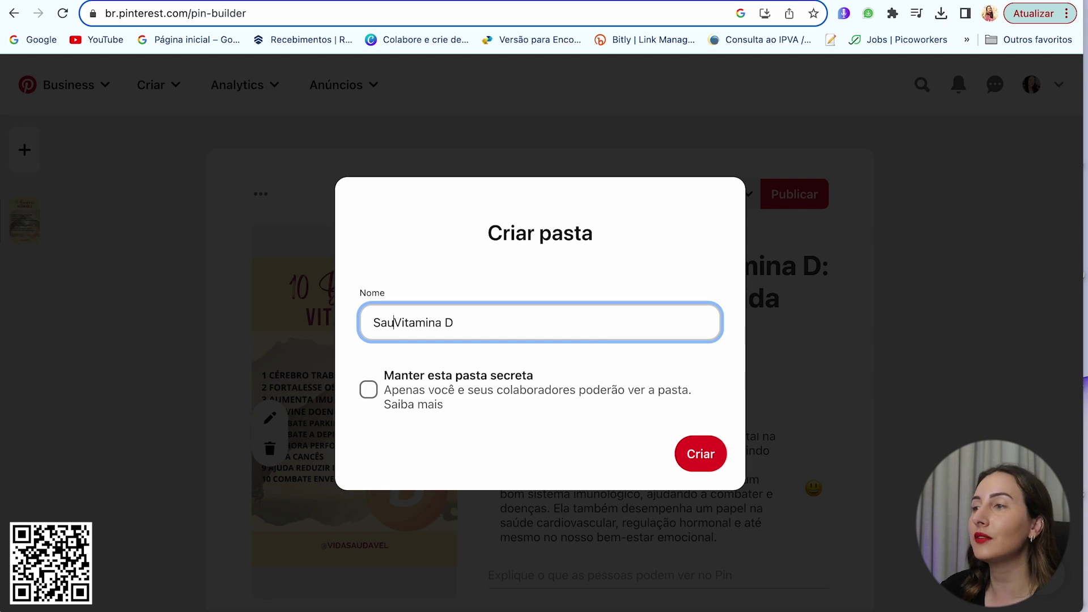
pyautogui.write('e e')
pyautogui.click(706, 456)
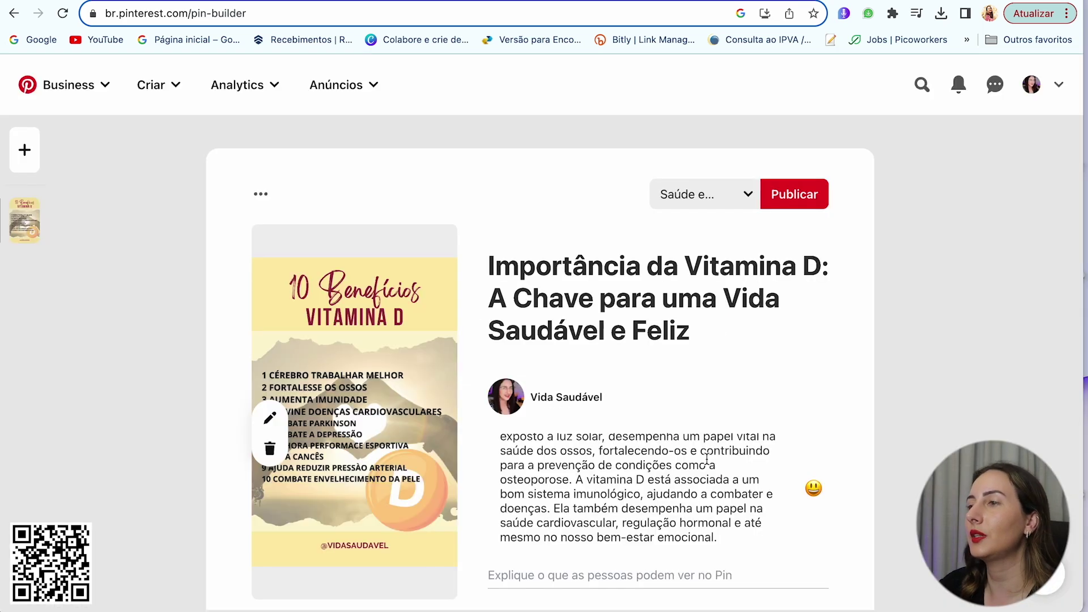
# Check the board selection and publish the vitamin D Pin to the "Saúde e Vitamina D" board
pyautogui.click(697, 195)
pyautogui.click(661, 214)
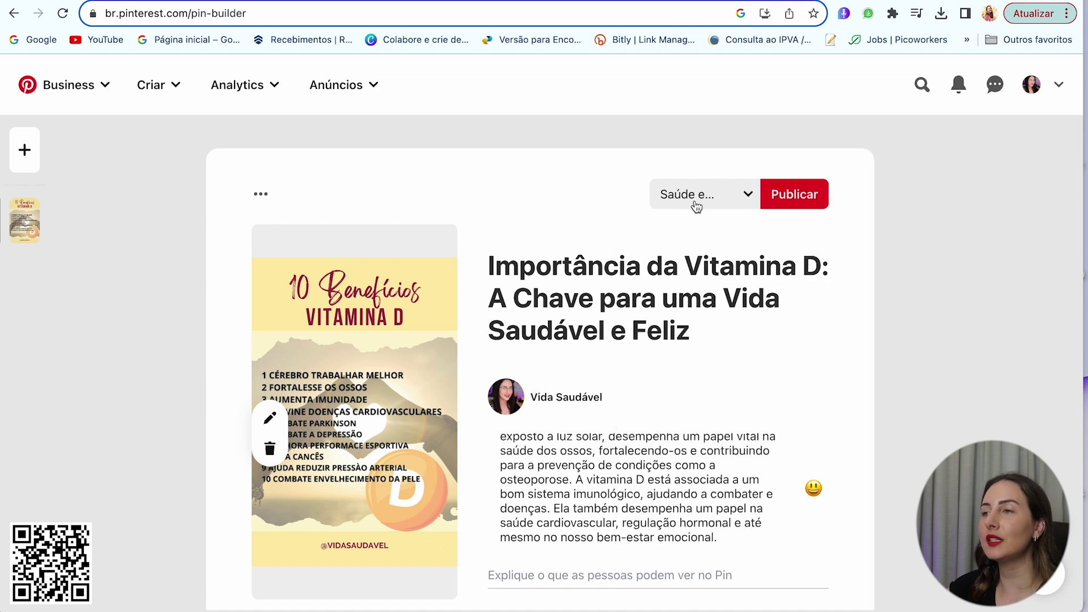
pyautogui.click(812, 201)
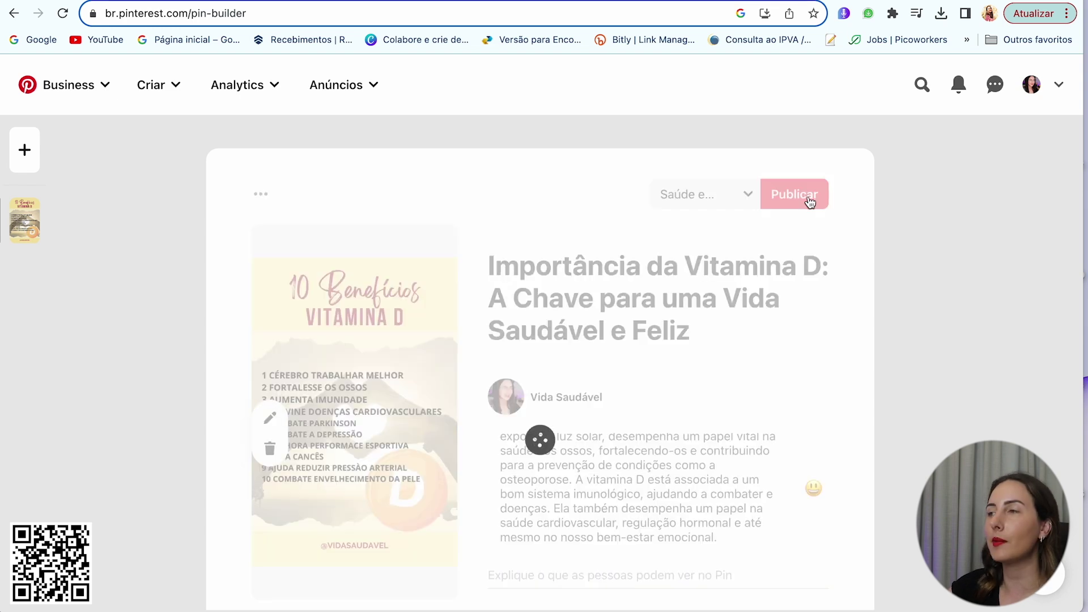